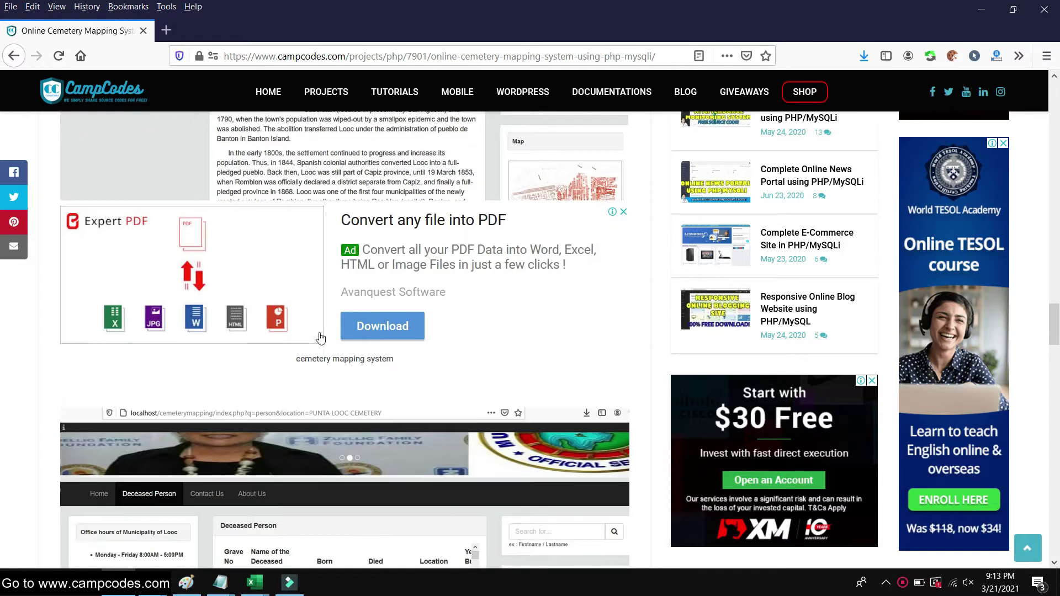
- Open the source code download page from the end of the Online Cemetery Mapping System article and start the project download
{"action": "scroll", "coordinate": [313, 327], "scroll_direction": "down", "scroll_amount": 3}
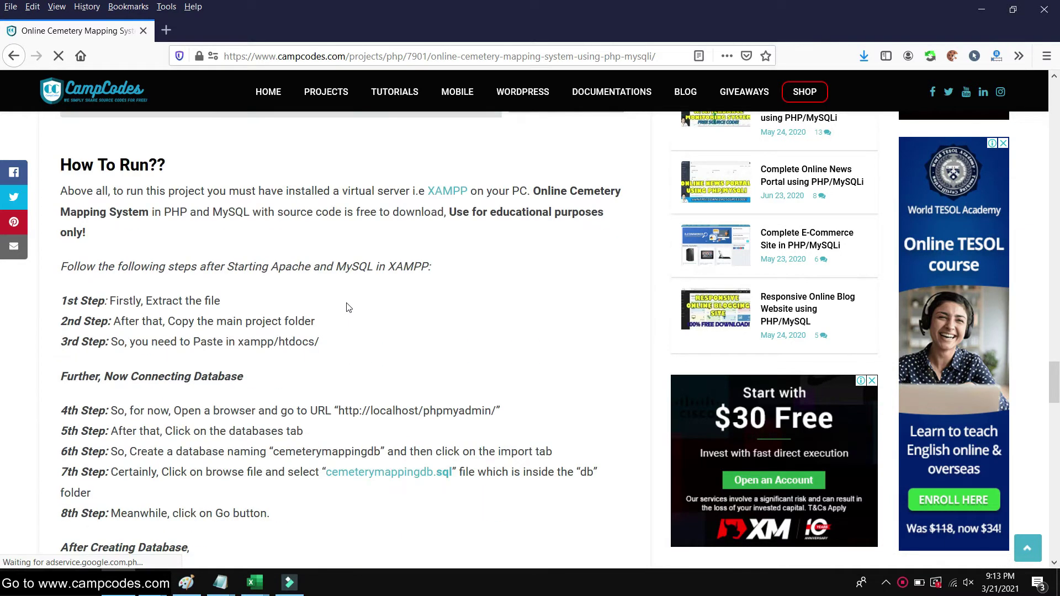
{"action": "scroll", "coordinate": [359, 326], "scroll_direction": "down", "scroll_amount": 3}
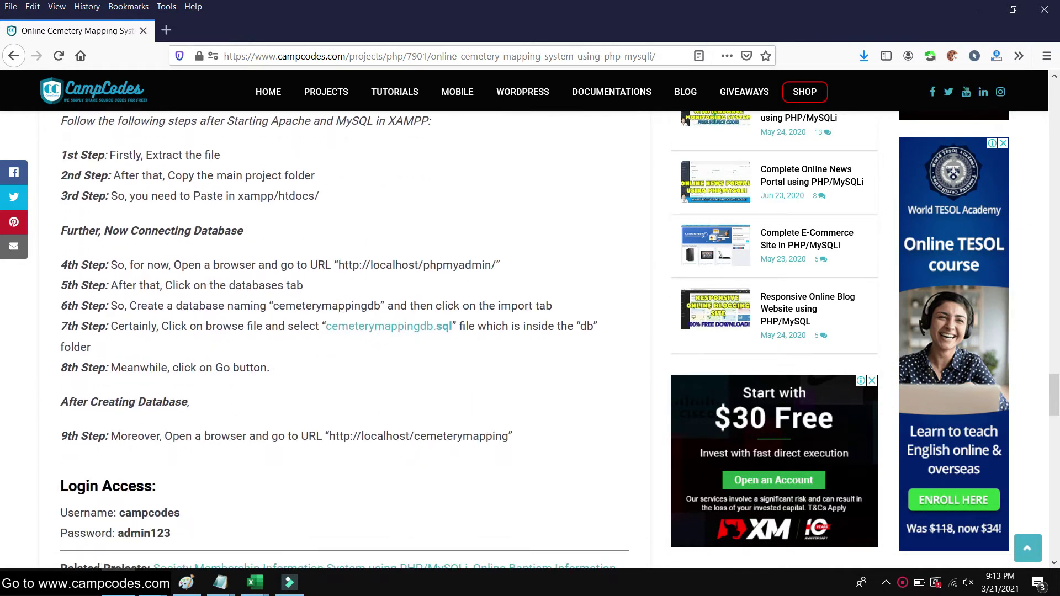
{"action": "scroll", "coordinate": [349, 308], "scroll_direction": "down", "scroll_amount": 5}
{"action": "left_click", "coordinate": [99, 459]}
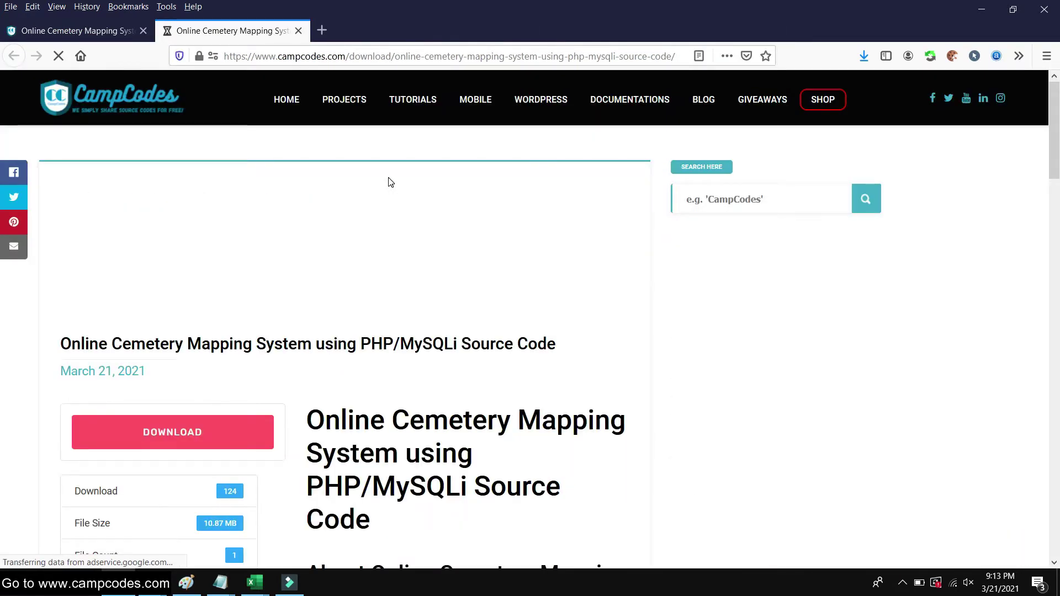
{"action": "scroll", "coordinate": [390, 183], "scroll_direction": "down", "scroll_amount": 15}
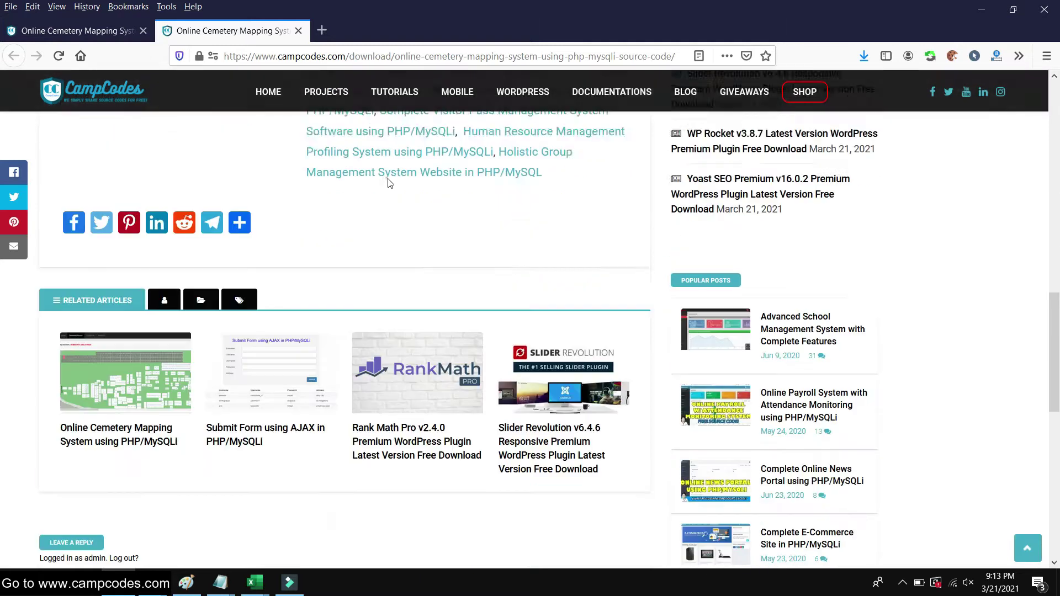
{"action": "scroll", "coordinate": [389, 180], "scroll_direction": "up", "scroll_amount": 15}
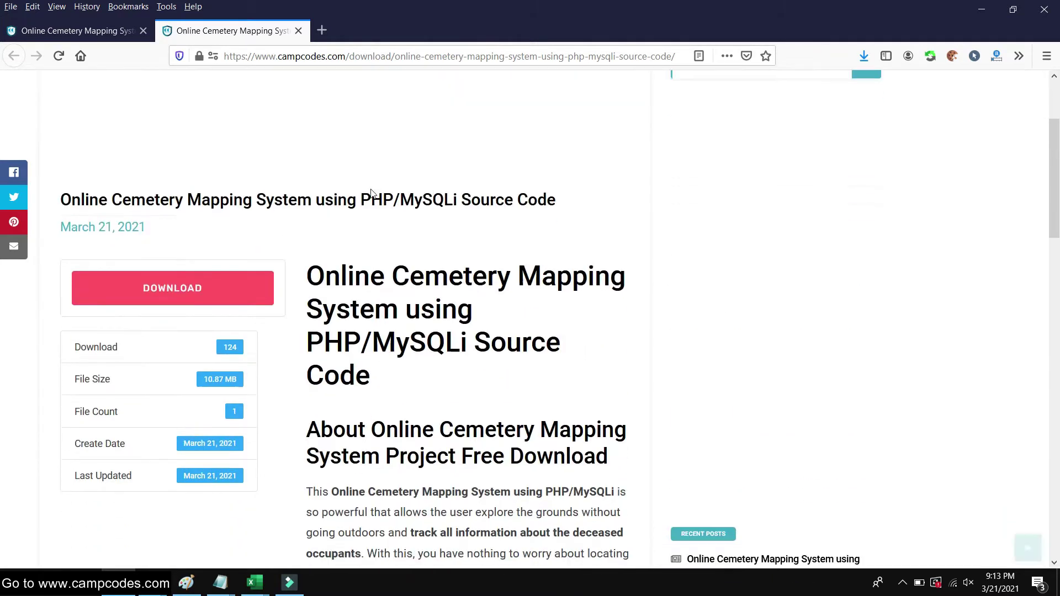
{"action": "left_click", "coordinate": [221, 291]}
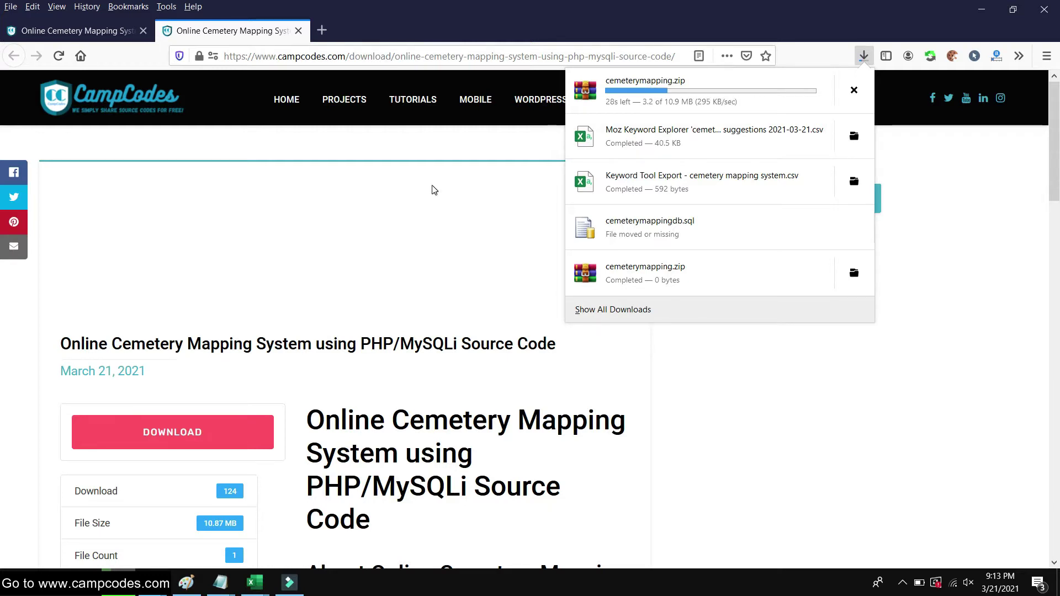
- Review the article's run instructions and About description, and check the download progress of cemeterymapping.zip
{"action": "left_click", "coordinate": [409, 197]}
{"action": "scroll", "coordinate": [434, 166], "scroll_direction": "down", "scroll_amount": 6}
{"action": "scroll", "coordinate": [434, 166], "scroll_direction": "up", "scroll_amount": 6}
{"action": "scroll", "coordinate": [281, 138], "scroll_direction": "down", "scroll_amount": 1}
{"action": "left_click", "coordinate": [101, 29]}
{"action": "scroll", "coordinate": [257, 252], "scroll_direction": "up", "scroll_amount": 6}
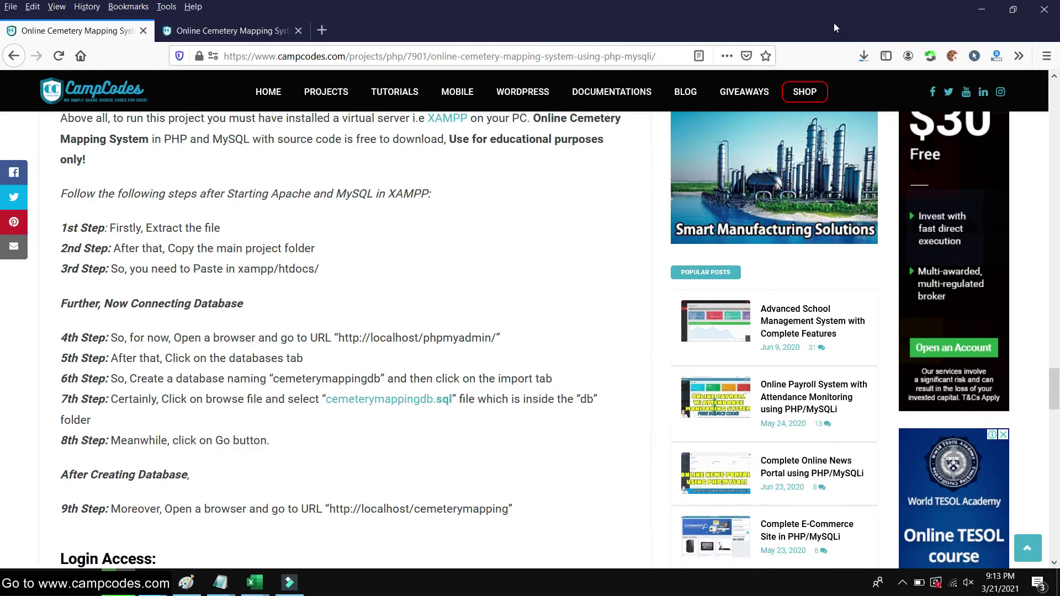
{"action": "left_click", "coordinate": [867, 53]}
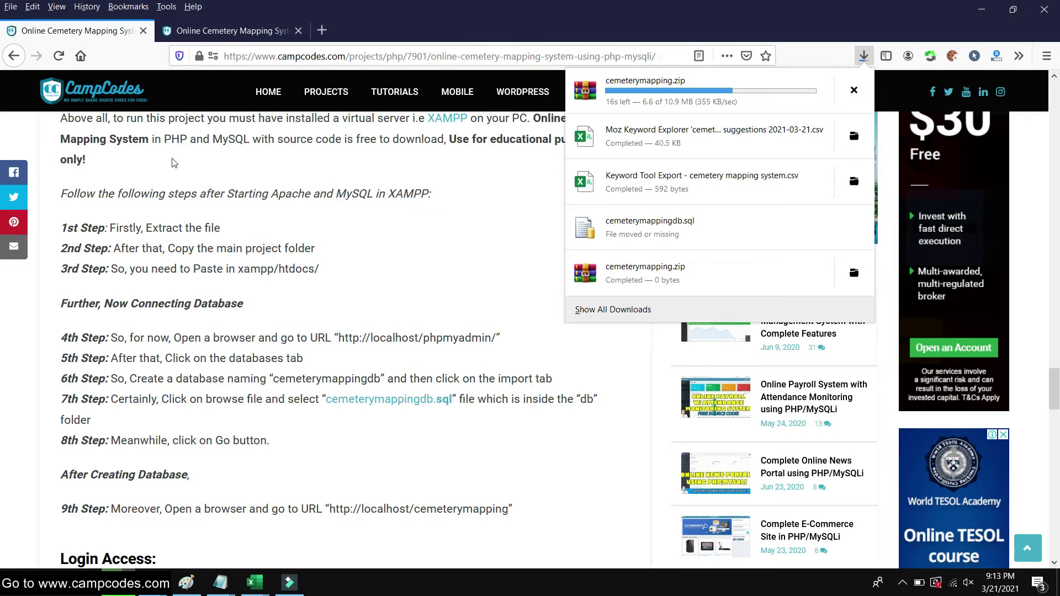
{"action": "scroll", "coordinate": [334, 160], "scroll_direction": "up", "scroll_amount": 10}
{"action": "scroll", "coordinate": [334, 160], "scroll_direction": "up", "scroll_amount": 15}
{"action": "scroll", "coordinate": [336, 160], "scroll_direction": "up", "scroll_amount": 12}
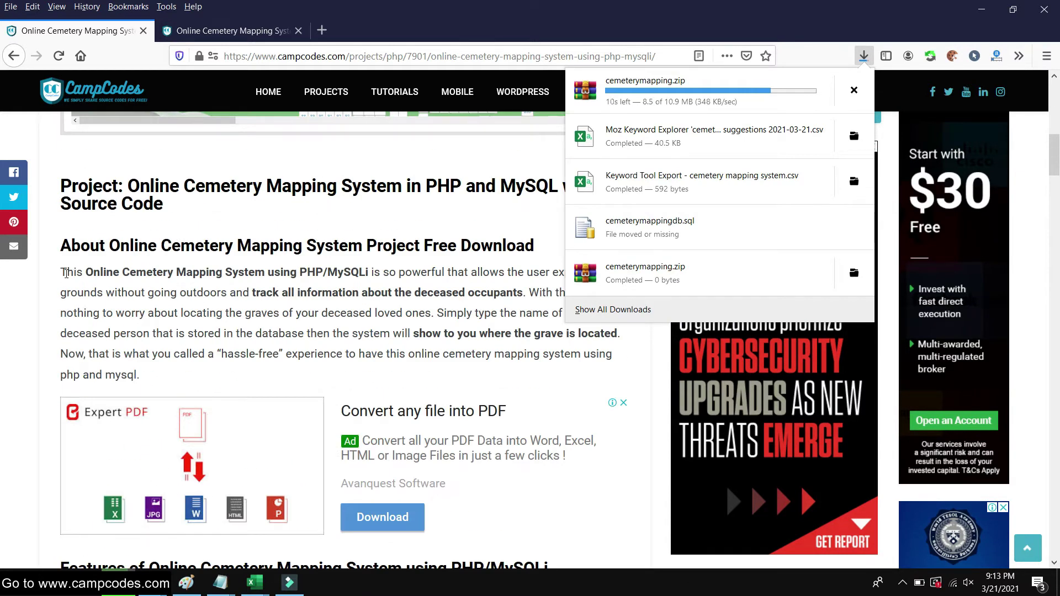
{"action": "left_click", "coordinate": [66, 274]}
{"action": "left_click_drag", "start_coordinate": [65, 274], "coordinate": [247, 378]}
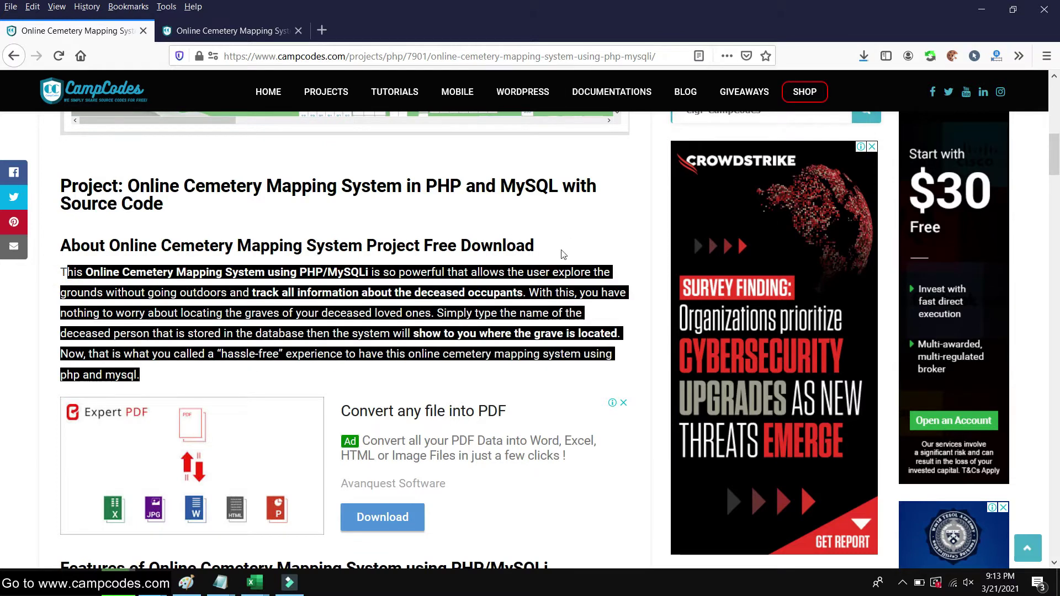
{"action": "left_click", "coordinate": [550, 261]}
- Open the folder containing the downloaded cemeterymapping.zip in File Explorer and maximize its window
{"action": "left_click", "coordinate": [864, 56]}
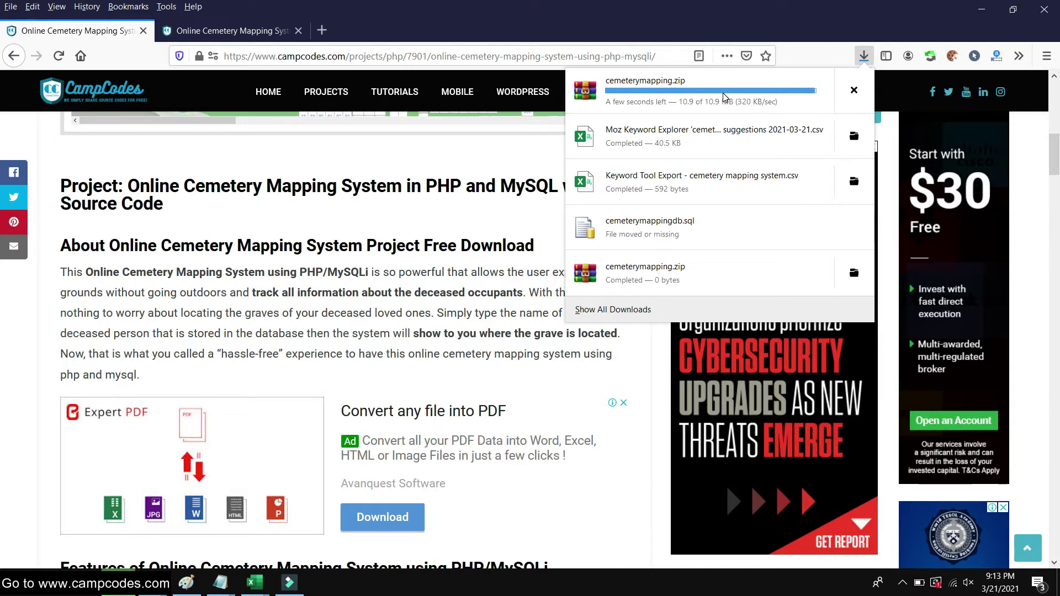
{"action": "right_click", "coordinate": [665, 92]}
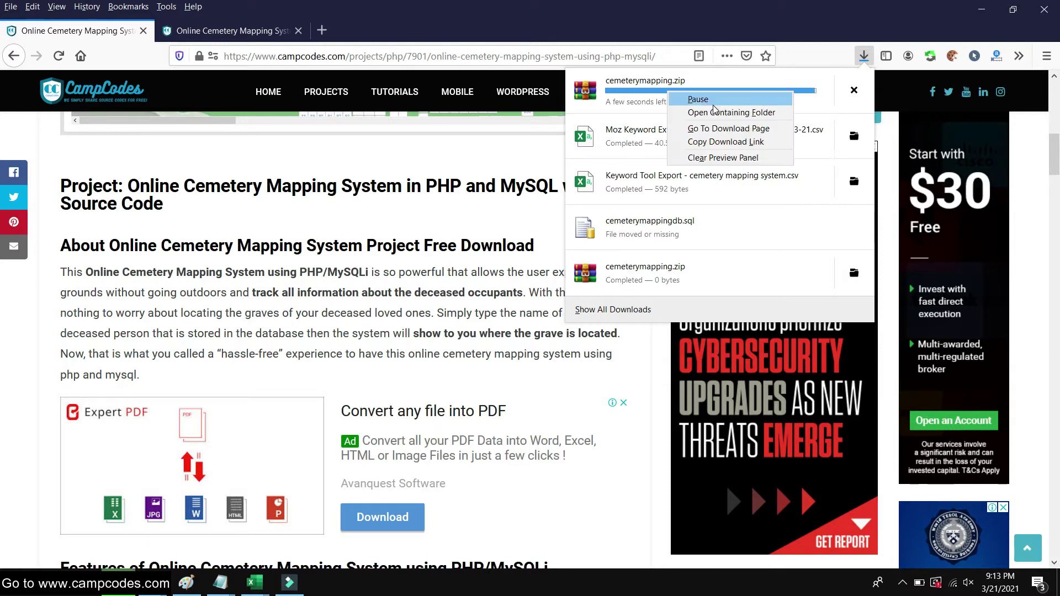
{"action": "left_click", "coordinate": [723, 113]}
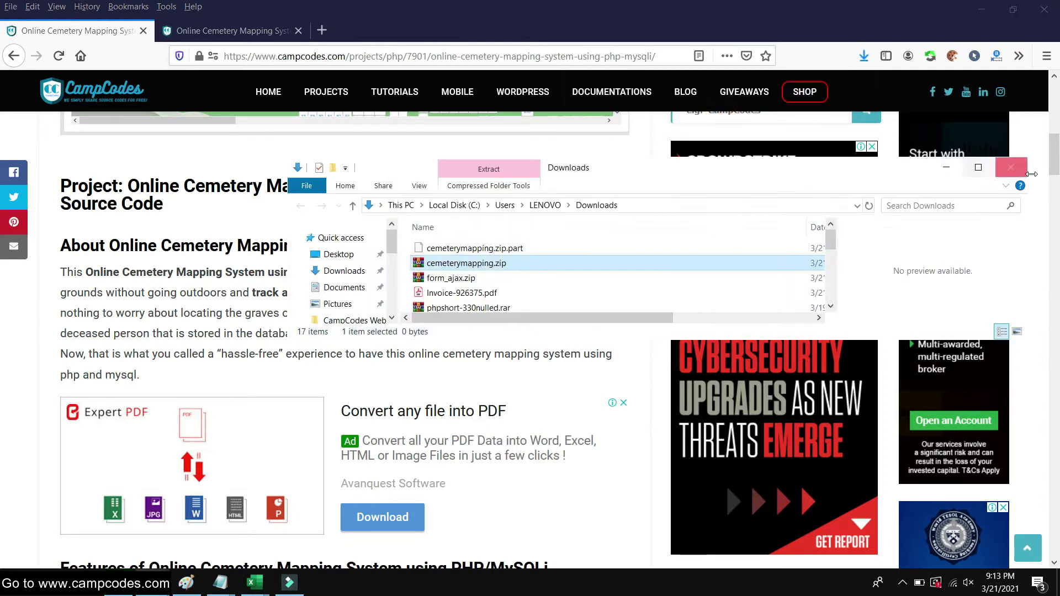
{"action": "left_click", "coordinate": [978, 167]}
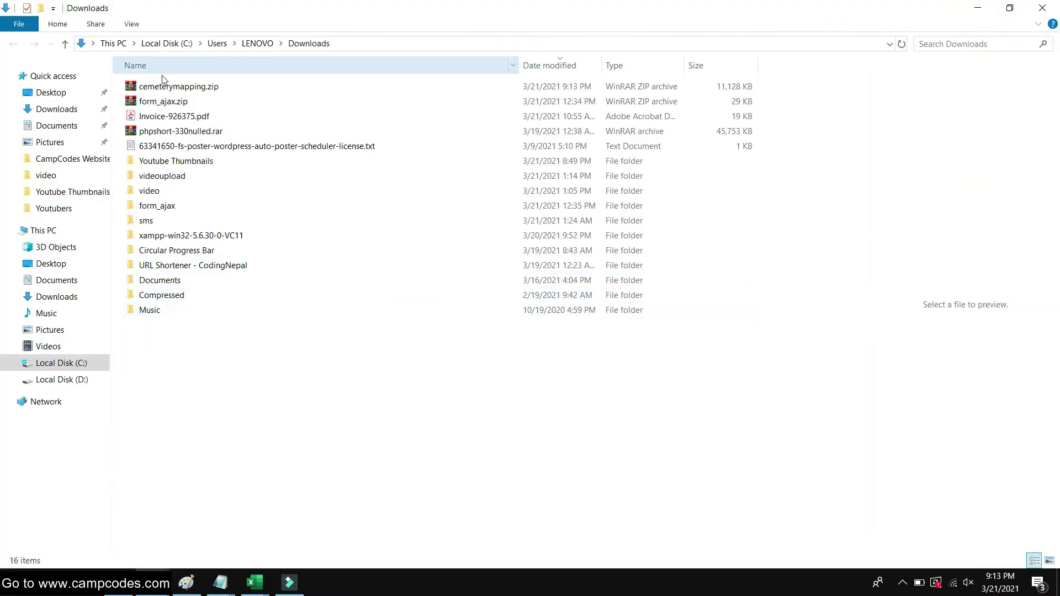
- Extract cemeterymapping.zip into its own cemeterymapping folder in Downloads
{"action": "left_click", "coordinate": [177, 87]}
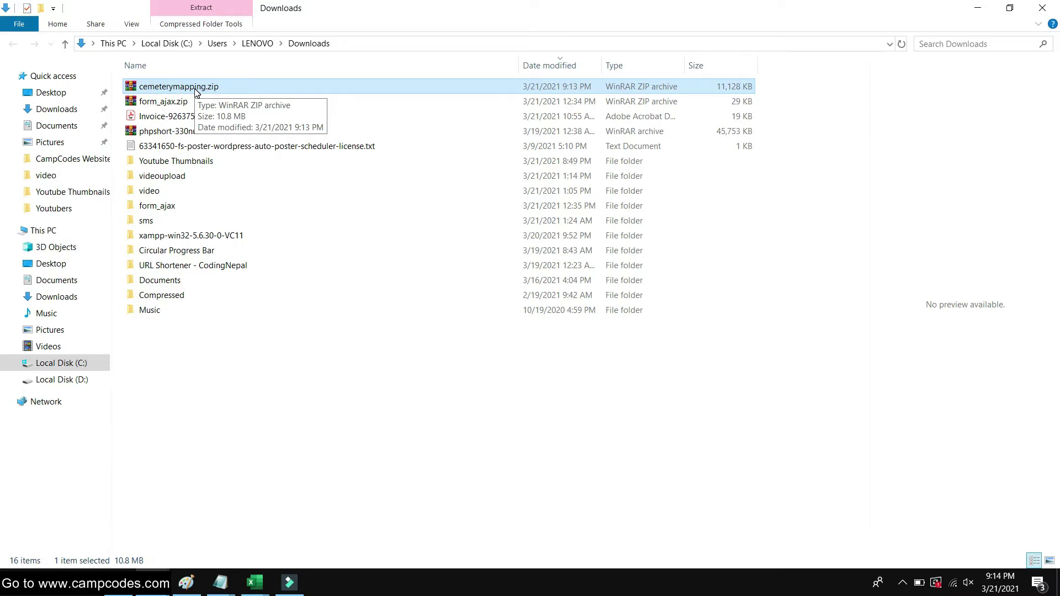
{"action": "right_click", "coordinate": [196, 93]}
{"action": "left_click", "coordinate": [261, 194]}
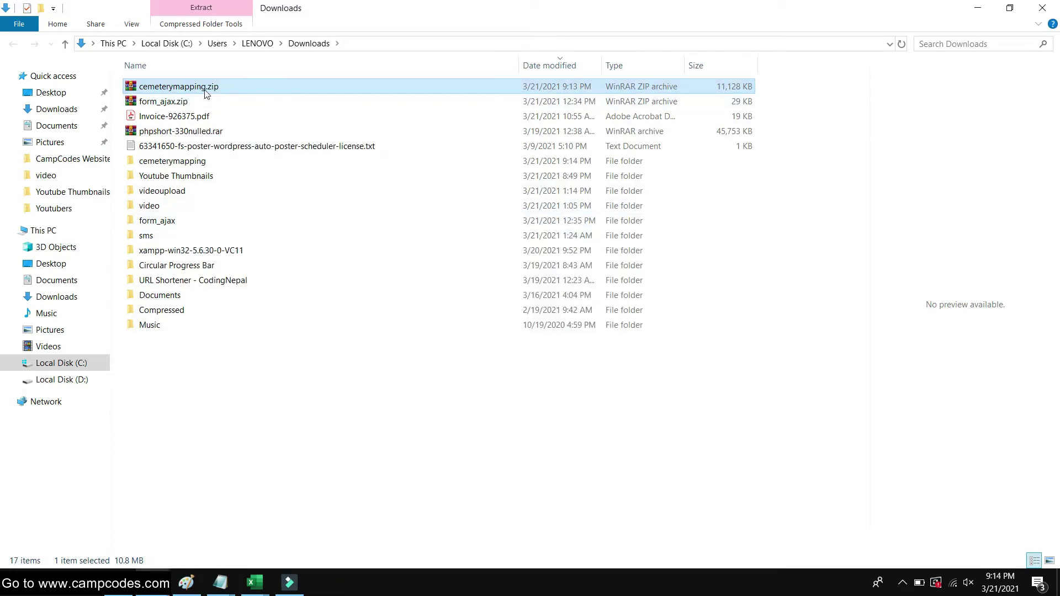
{"action": "left_click", "coordinate": [252, 351]}
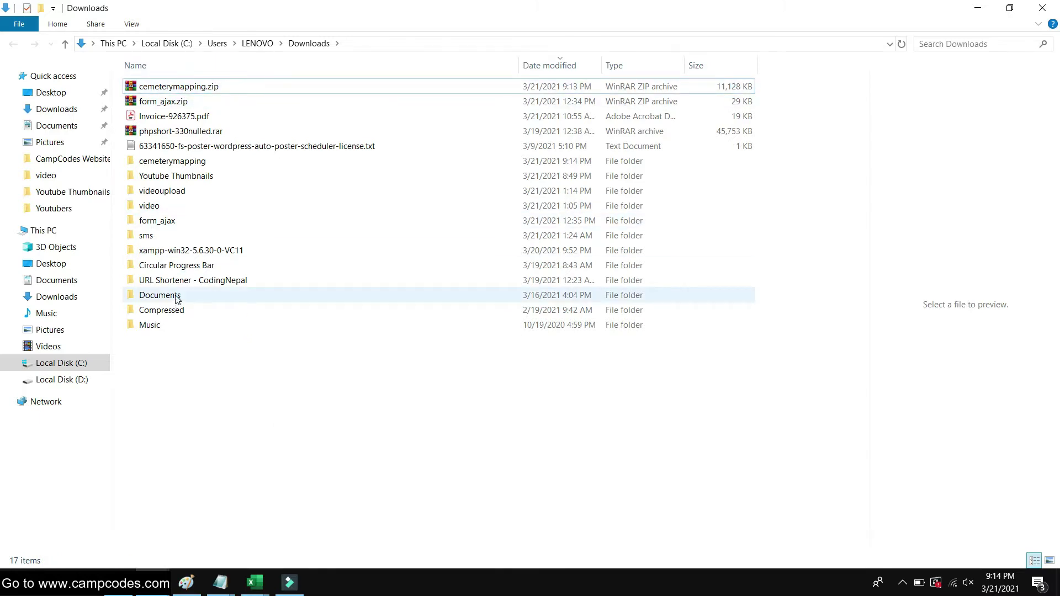
- Look through the extracted project files and copy the inner cemeterymapping project folder
{"action": "double_click", "coordinate": [189, 159]}
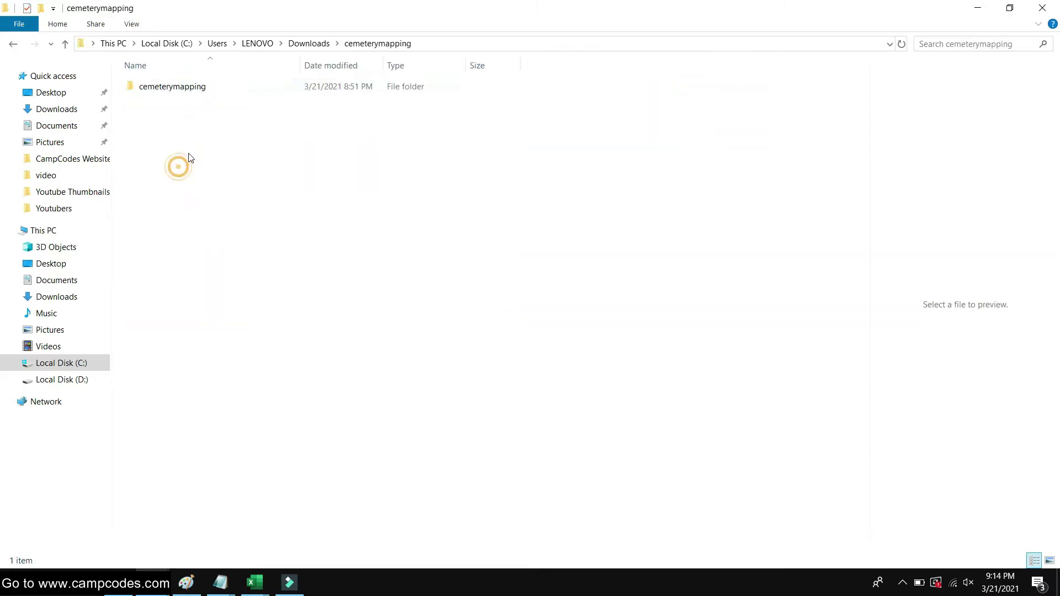
{"action": "double_click", "coordinate": [201, 86]}
{"action": "scroll", "coordinate": [277, 236], "scroll_direction": "down", "scroll_amount": 5}
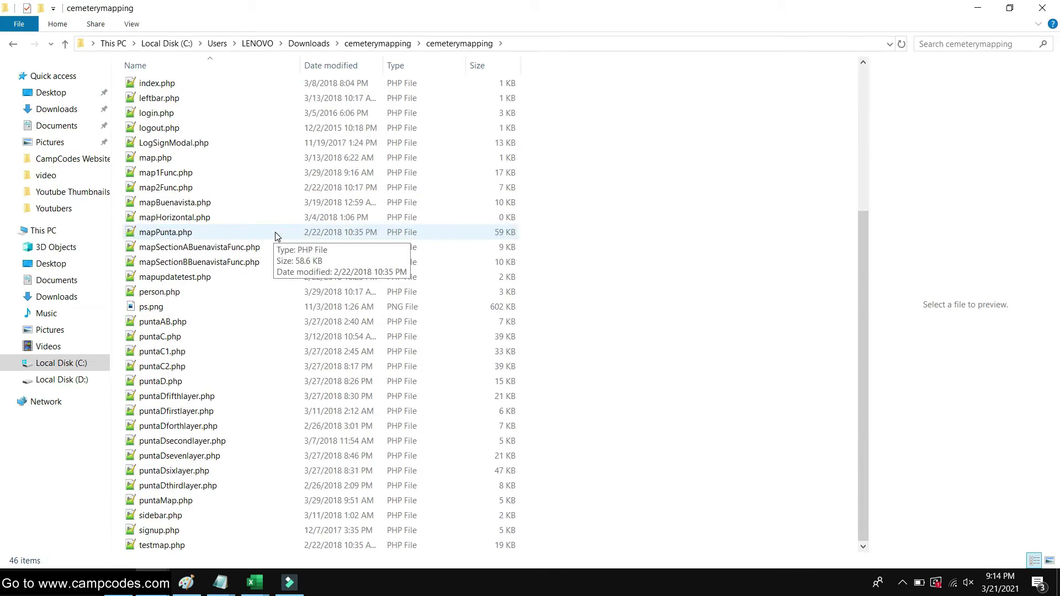
{"action": "scroll", "coordinate": [276, 237], "scroll_direction": "up", "scroll_amount": 5}
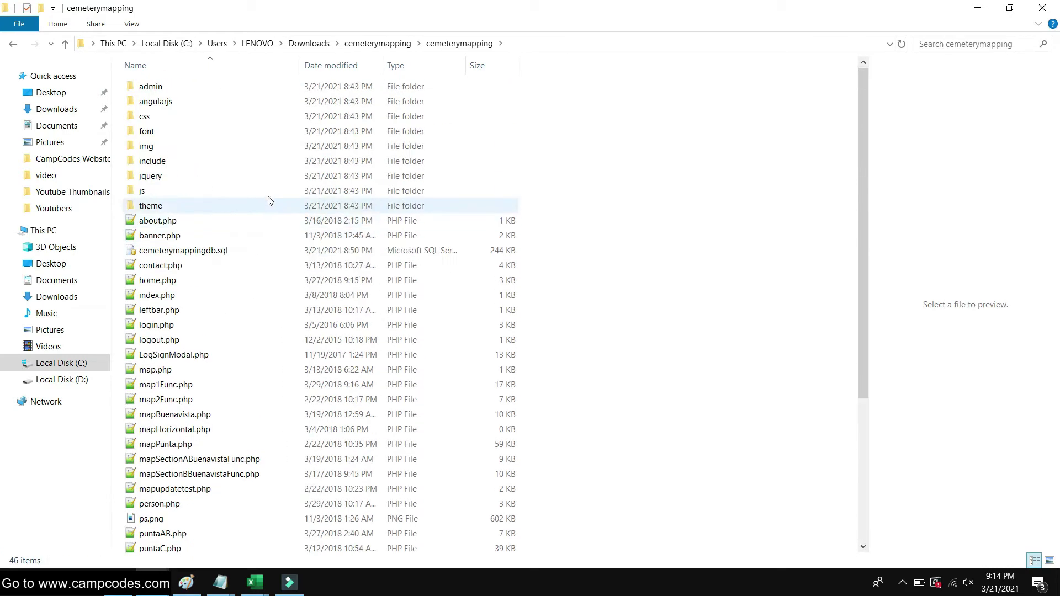
{"action": "left_click", "coordinate": [13, 44]}
{"action": "right_click", "coordinate": [135, 89]}
{"action": "key", "text": "Escape"}
{"action": "left_click", "coordinate": [155, 87]}
{"action": "right_click", "coordinate": [217, 90]}
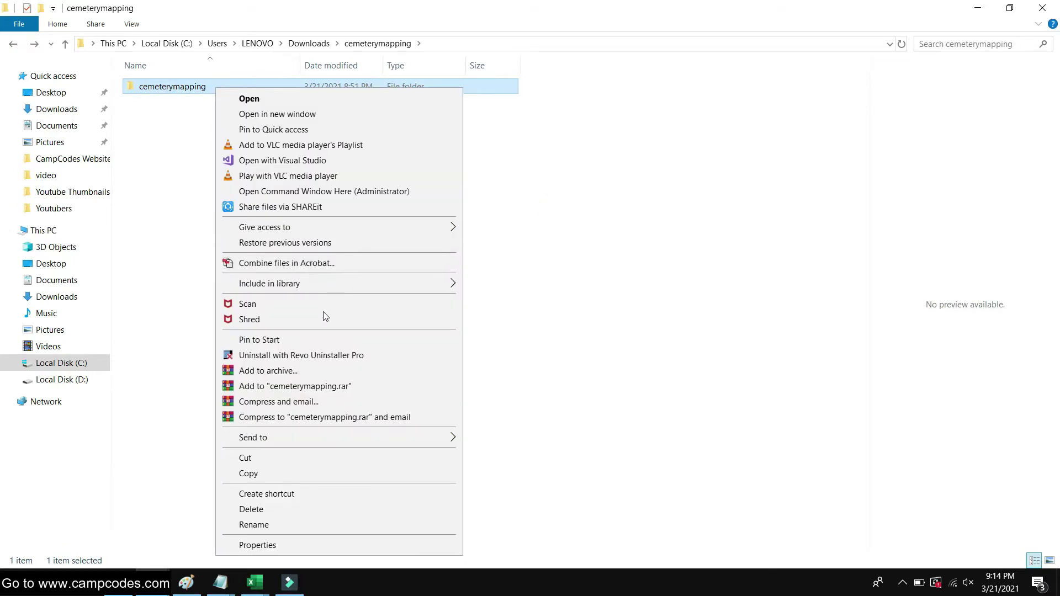
{"action": "left_click", "coordinate": [286, 475]}
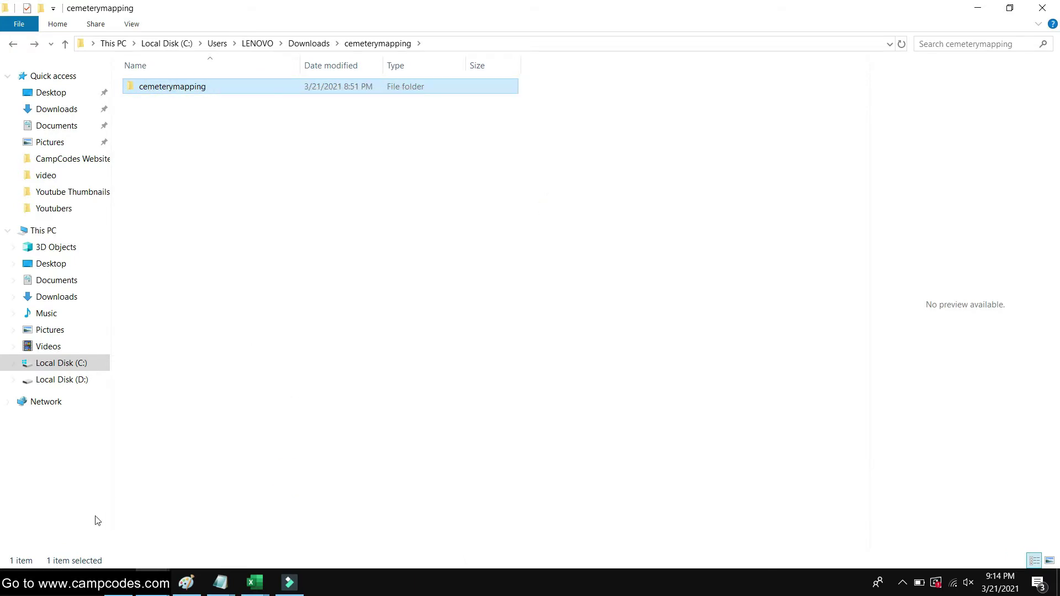
- Go to the htdocs folder inside xampp on Local Disk (C:)
{"action": "key", "text": "super+s"}
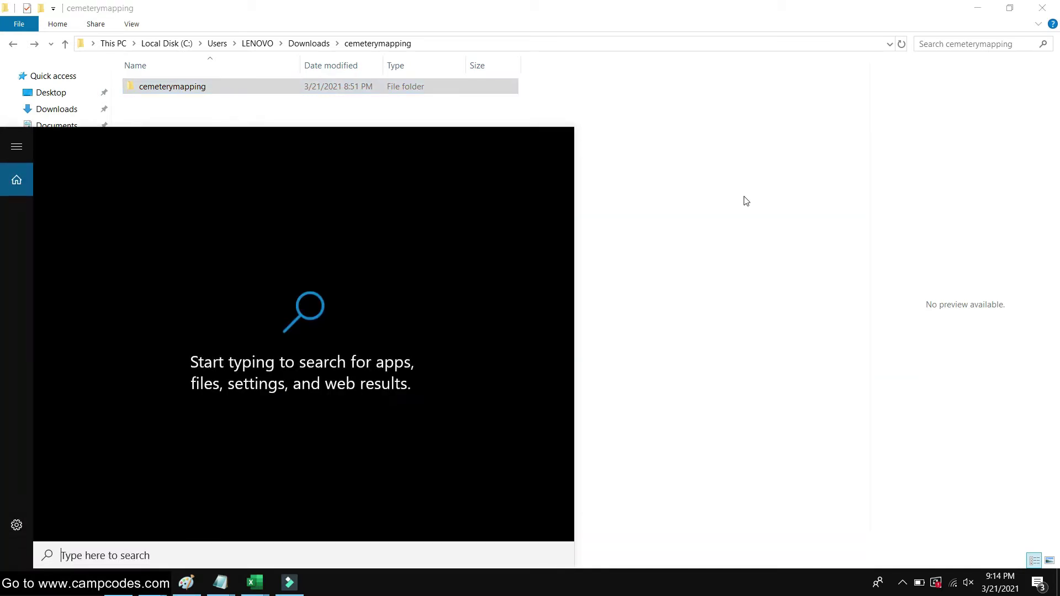
{"action": "left_click", "coordinate": [776, 214]}
{"action": "left_click", "coordinate": [60, 362]}
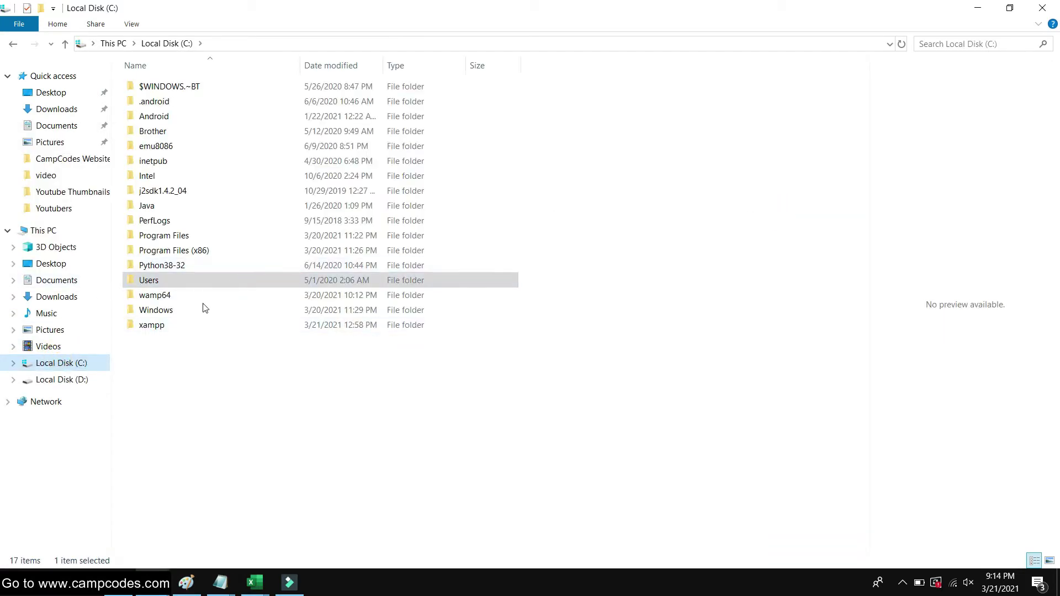
{"action": "double_click", "coordinate": [159, 326]}
{"action": "scroll", "coordinate": [204, 191], "scroll_direction": "down", "scroll_amount": 2}
{"action": "scroll", "coordinate": [205, 192], "scroll_direction": "up", "scroll_amount": 2}
{"action": "double_click", "coordinate": [174, 161]}
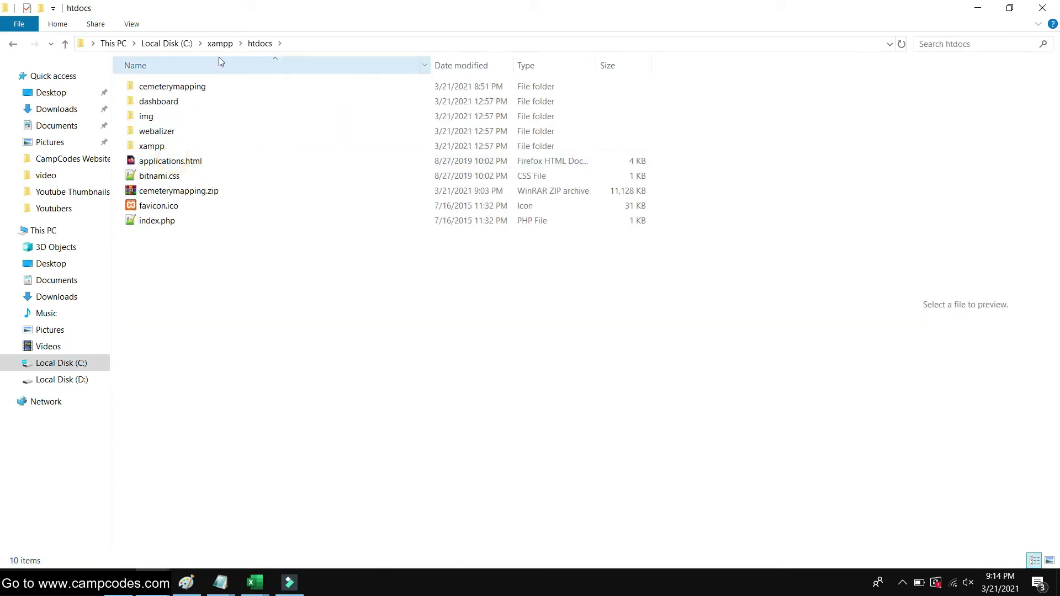
- Delete the old cemeterymapping folder and cemeterymapping.zip from htdocs
{"action": "left_click", "coordinate": [189, 88]}
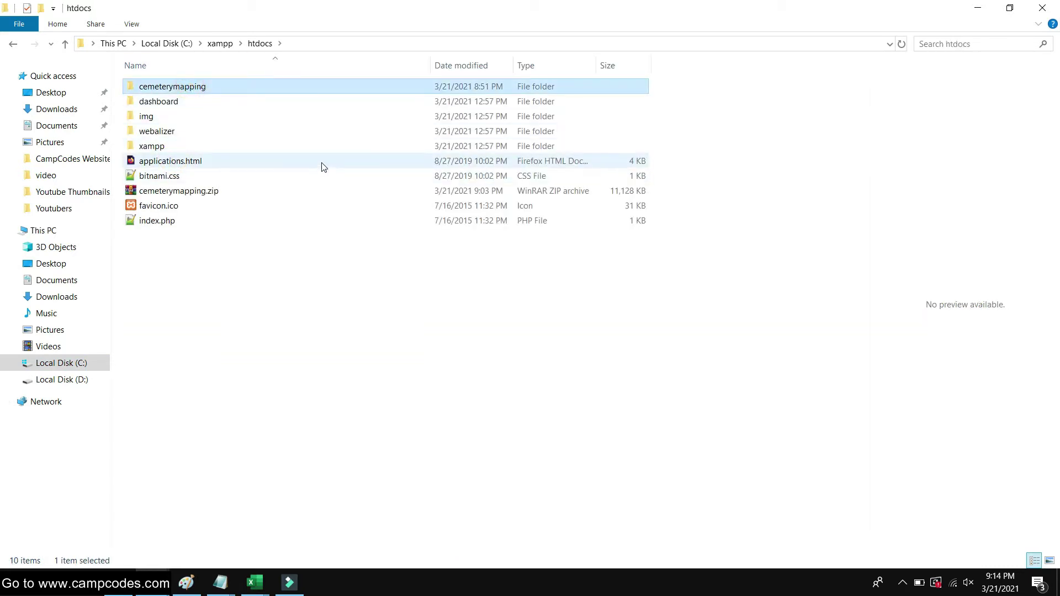
{"action": "key", "text": "Delete"}
{"action": "left_click", "coordinate": [243, 176]}
{"action": "key", "text": "Delete"}
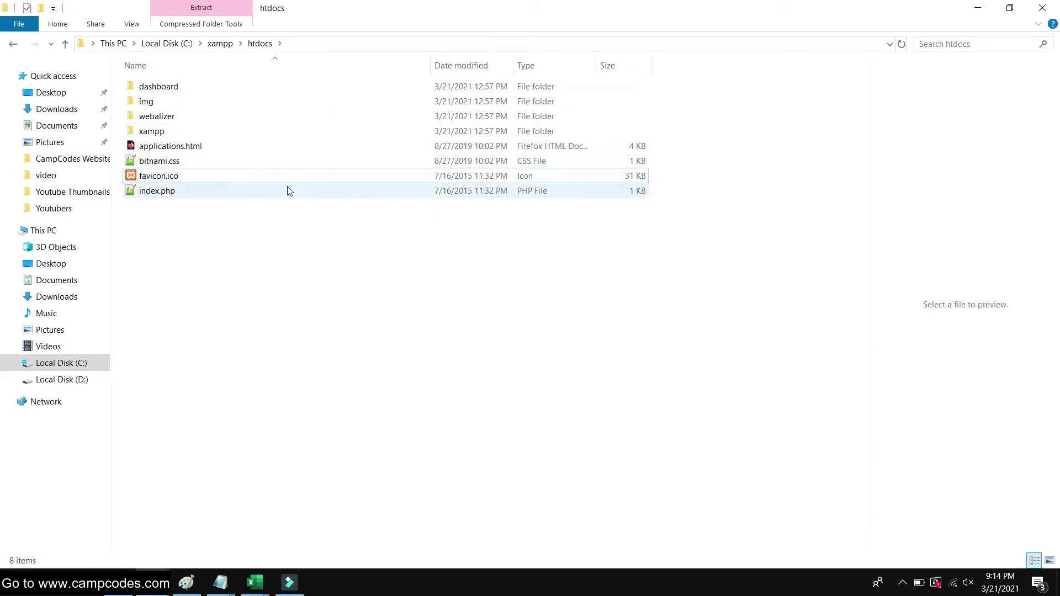
- Paste the copied cemeterymapping folder into htdocs and check that its project files are inside
{"action": "right_click", "coordinate": [237, 231]}
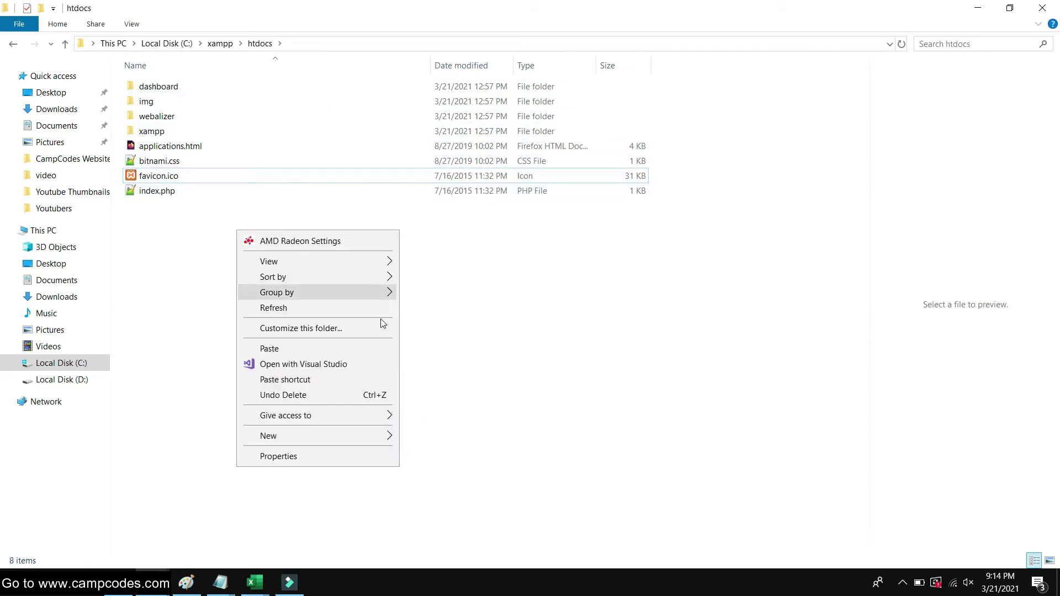
{"action": "left_click", "coordinate": [304, 349]}
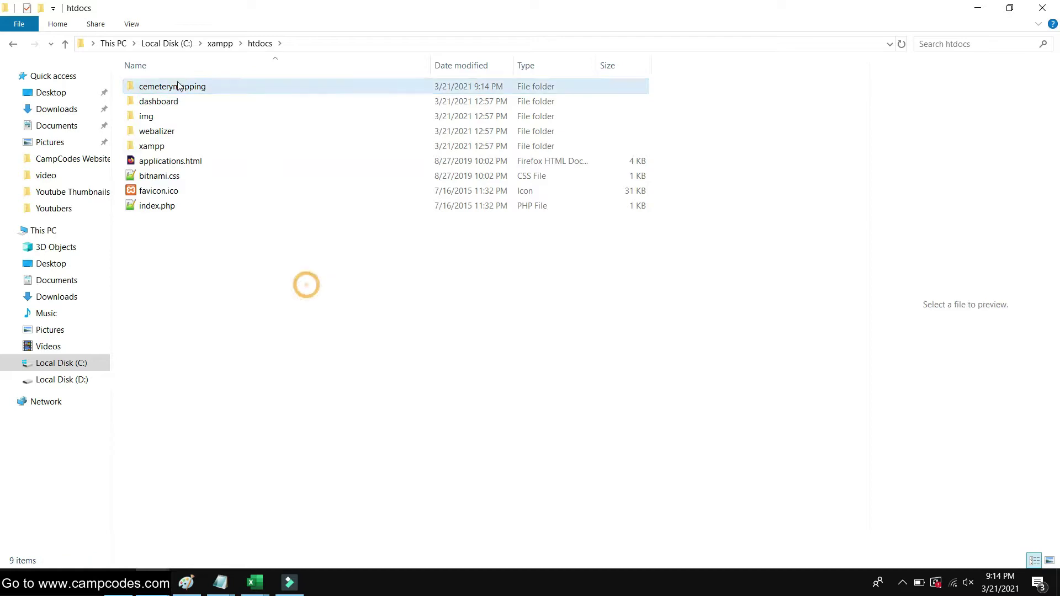
{"action": "double_click", "coordinate": [179, 86]}
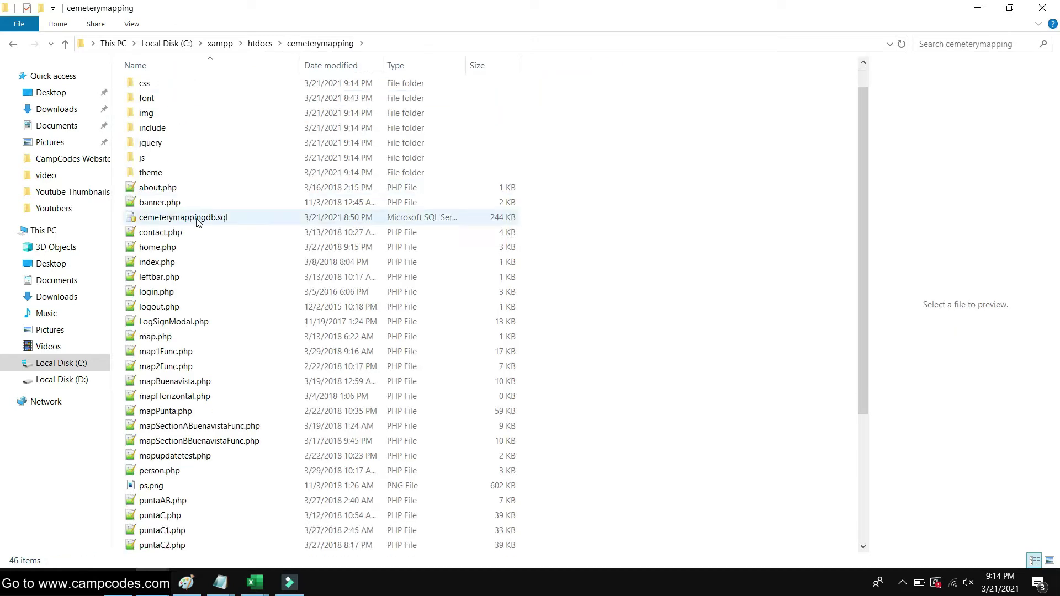
{"action": "left_click", "coordinate": [11, 43]}
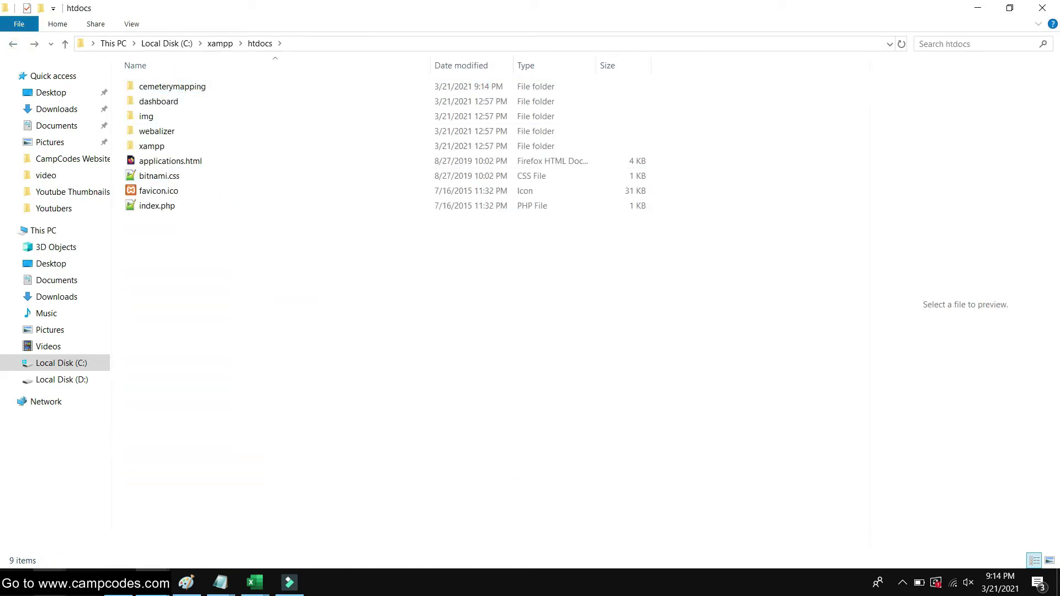
- Launch the XAMPP Control Panel and start the Apache and MySQL modules
{"action": "key", "text": "super"}
{"action": "type", "text": "xampp"}
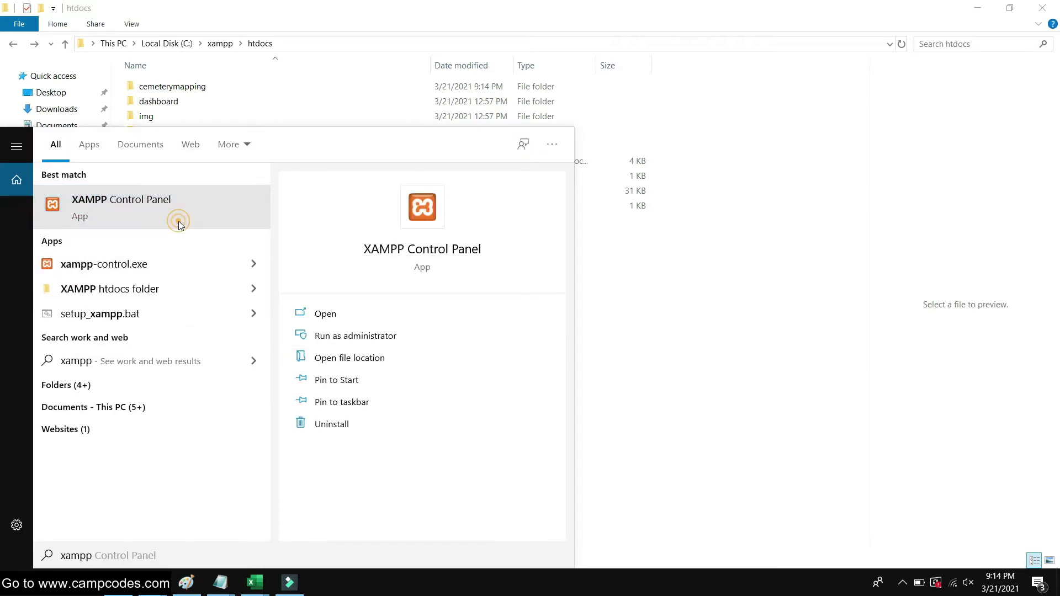
{"action": "left_click", "coordinate": [243, 218]}
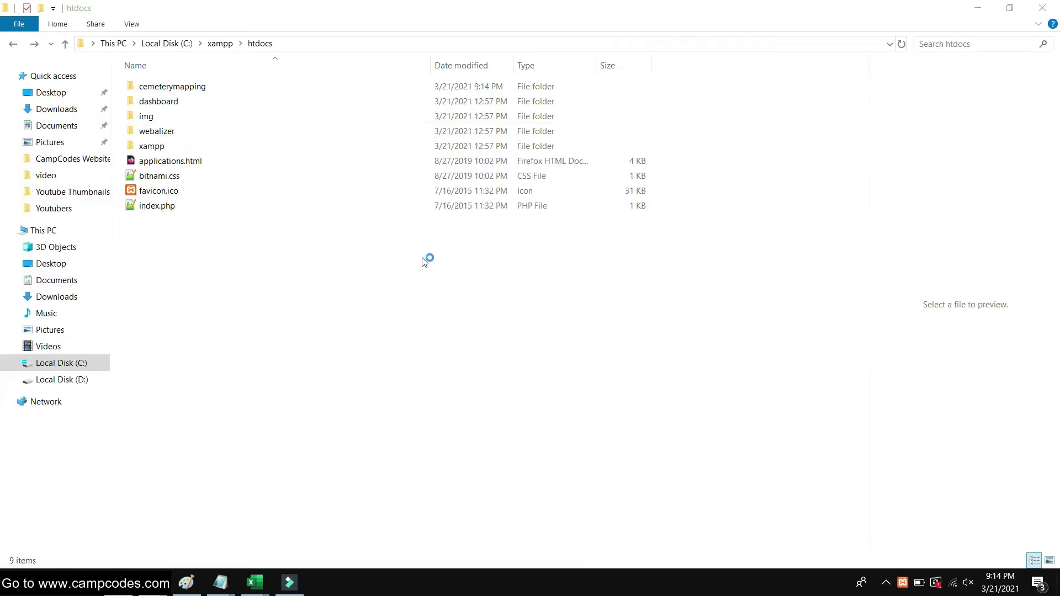
{"action": "left_click_drag", "start_coordinate": [329, 21], "coordinate": [550, 145]}
{"action": "left_click", "coordinate": [586, 232]}
{"action": "left_click", "coordinate": [488, 232]}
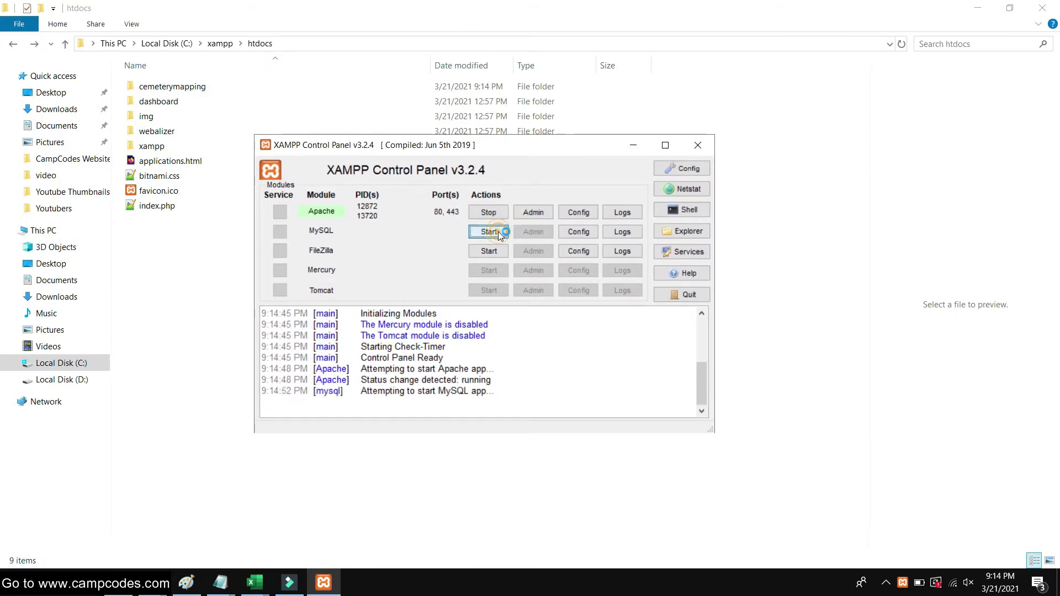
{"action": "mouse_move", "coordinate": [442, 144]}
{"action": "left_mouse_down"}
{"action": "mouse_move", "coordinate": [396, 173]}
{"action": "mouse_move", "coordinate": [436, 157]}
{"action": "left_mouse_up"}
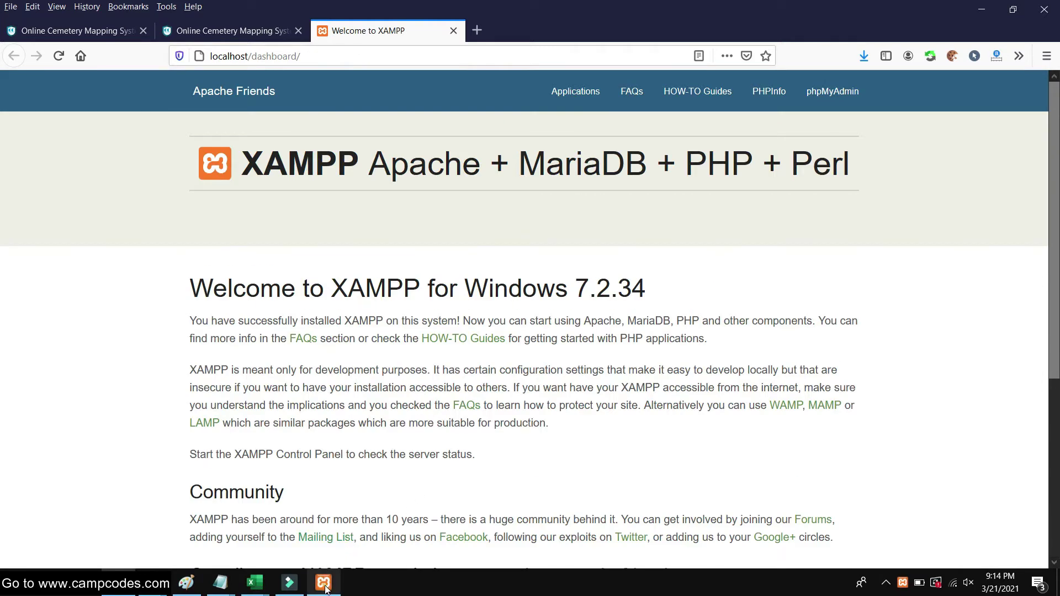
- Open phpMyAdmin from the XAMPP Control Panel and drop the existing cemeterymappingdb database
{"action": "left_click", "coordinate": [325, 584]}
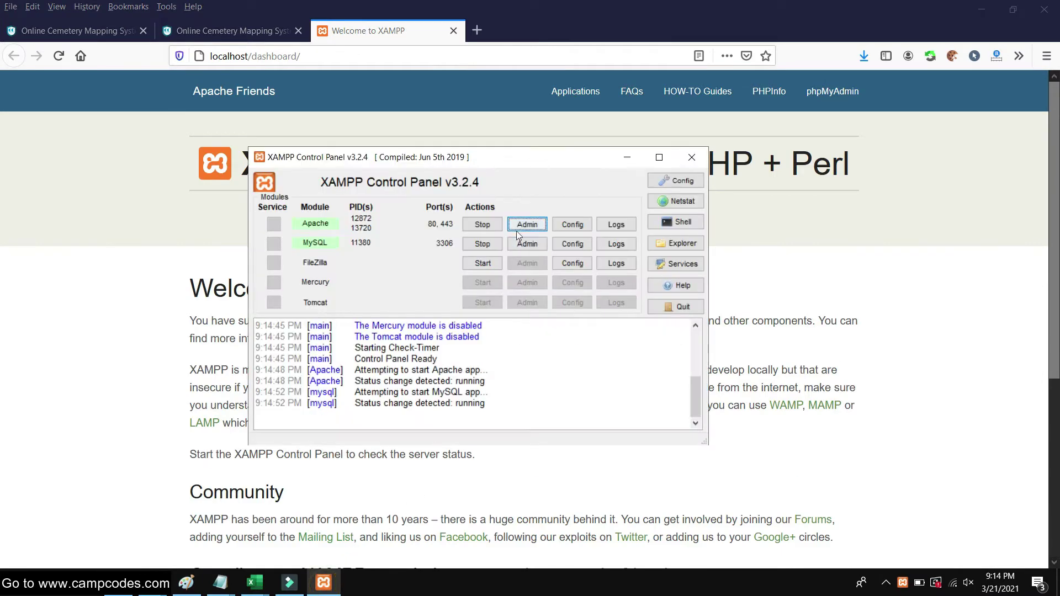
{"action": "left_click", "coordinate": [527, 243]}
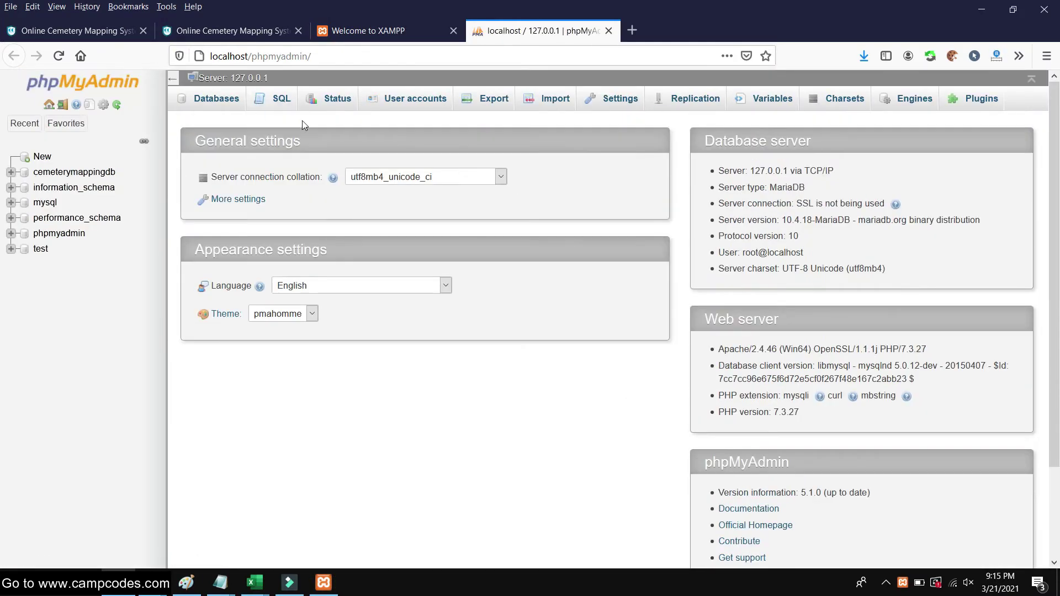
{"action": "left_click", "coordinate": [42, 157]}
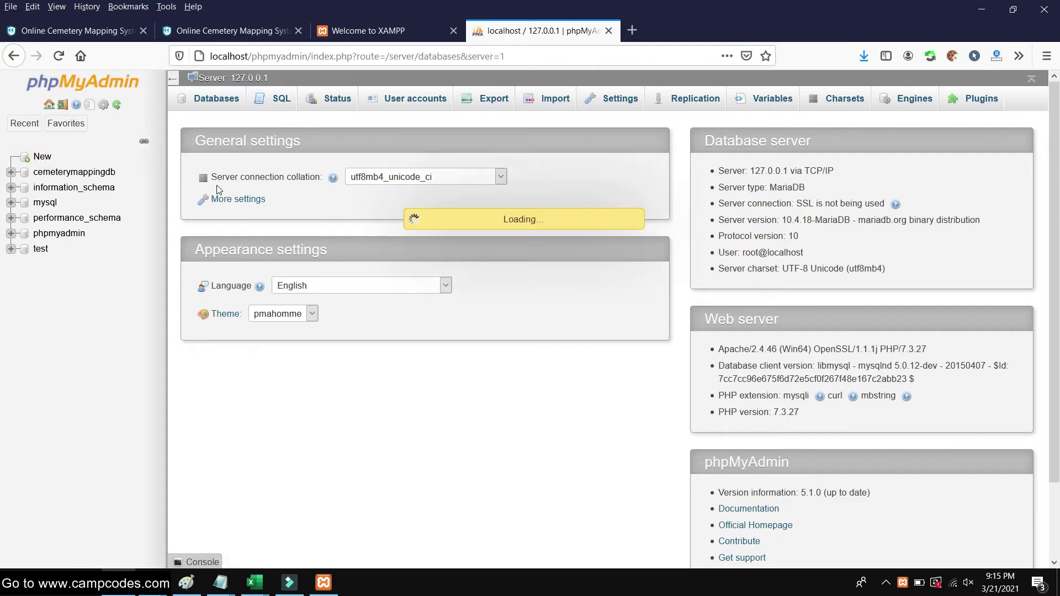
{"action": "left_click", "coordinate": [191, 247]}
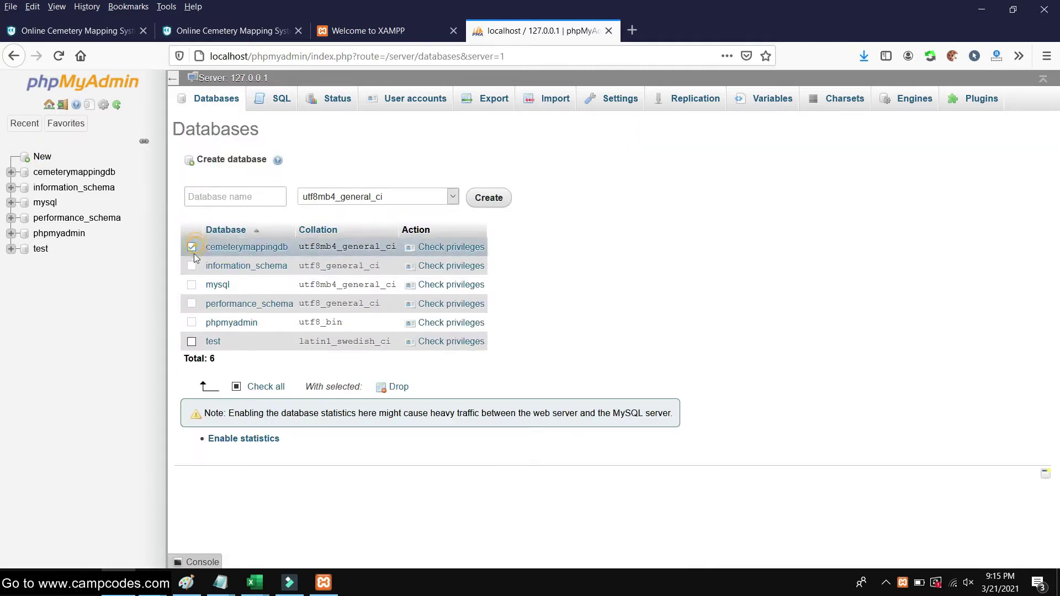
{"action": "left_click", "coordinate": [392, 387]}
{"action": "left_click", "coordinate": [547, 365]}
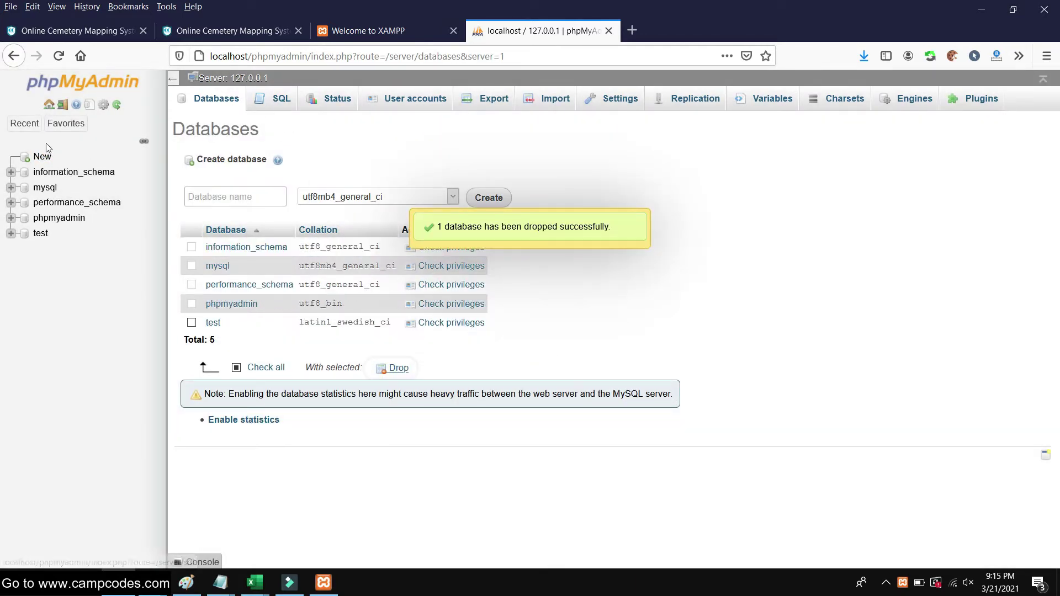
- Copy the base name of the cemeterymappingdb.sql file in htdocs\cemeterymapping for use as the new database's name
{"action": "left_click_drag", "start_coordinate": [213, 160], "coordinate": [225, 202]}
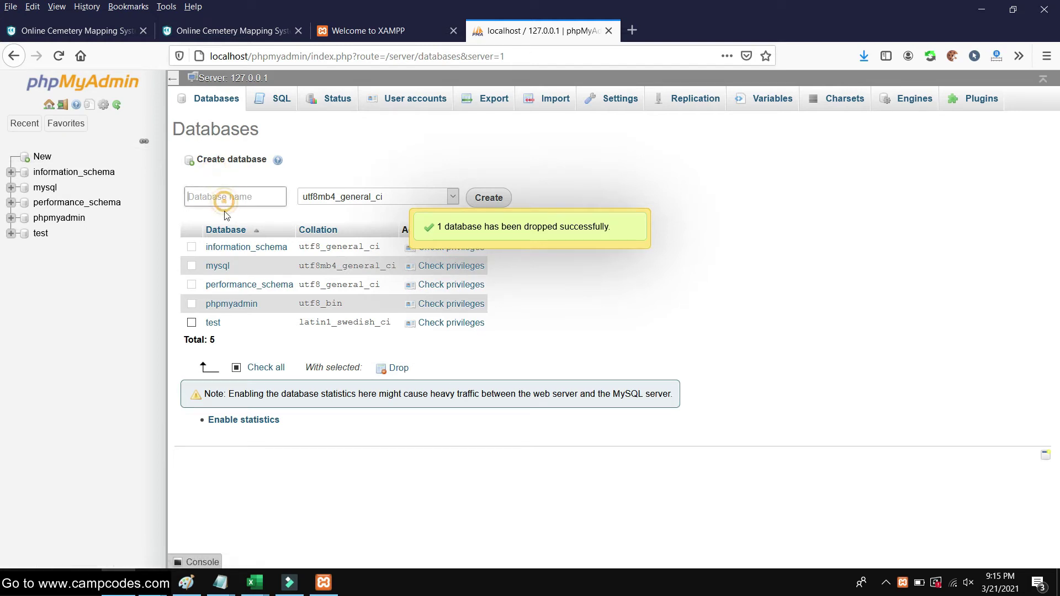
{"action": "left_click", "coordinate": [135, 511]}
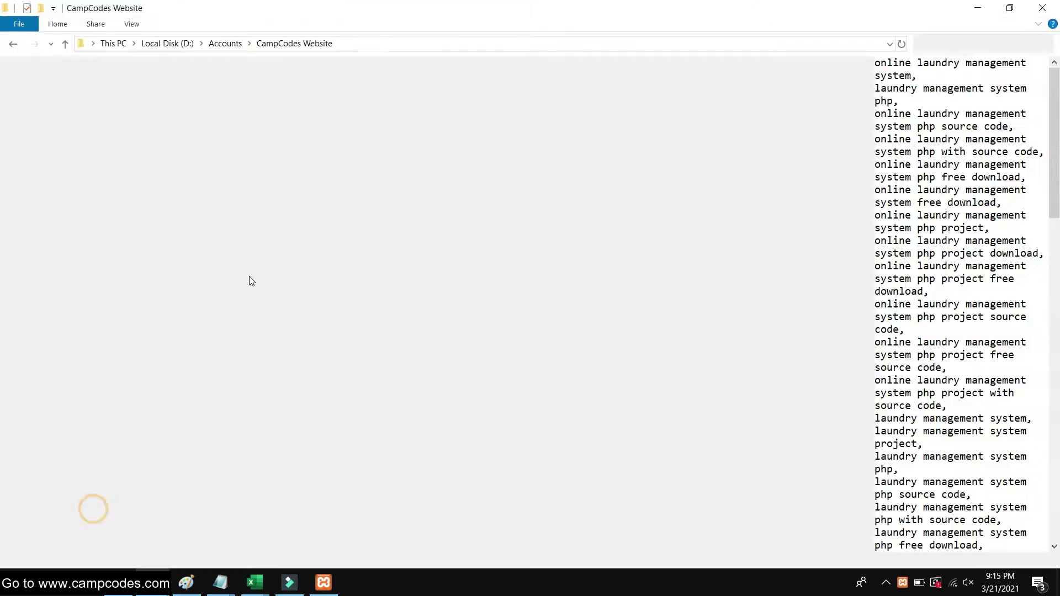
{"action": "left_click", "coordinate": [121, 583]}
{"action": "mouse_move", "coordinate": [152, 582]}
{"action": "left_click", "coordinate": [215, 545]}
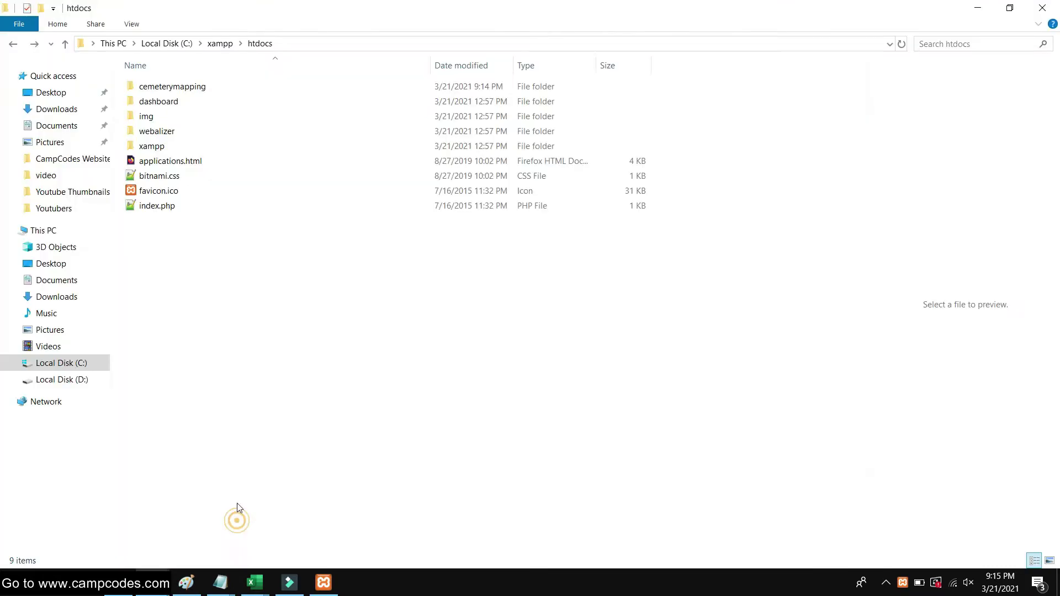
{"action": "double_click", "coordinate": [172, 87]}
{"action": "left_click", "coordinate": [203, 252]}
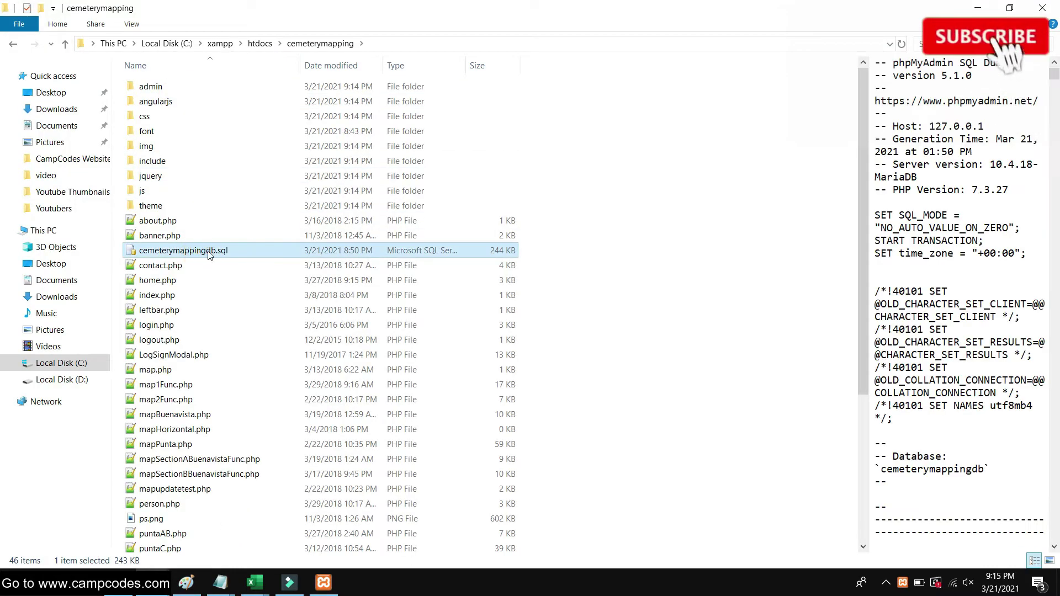
{"action": "right_click", "coordinate": [240, 252]}
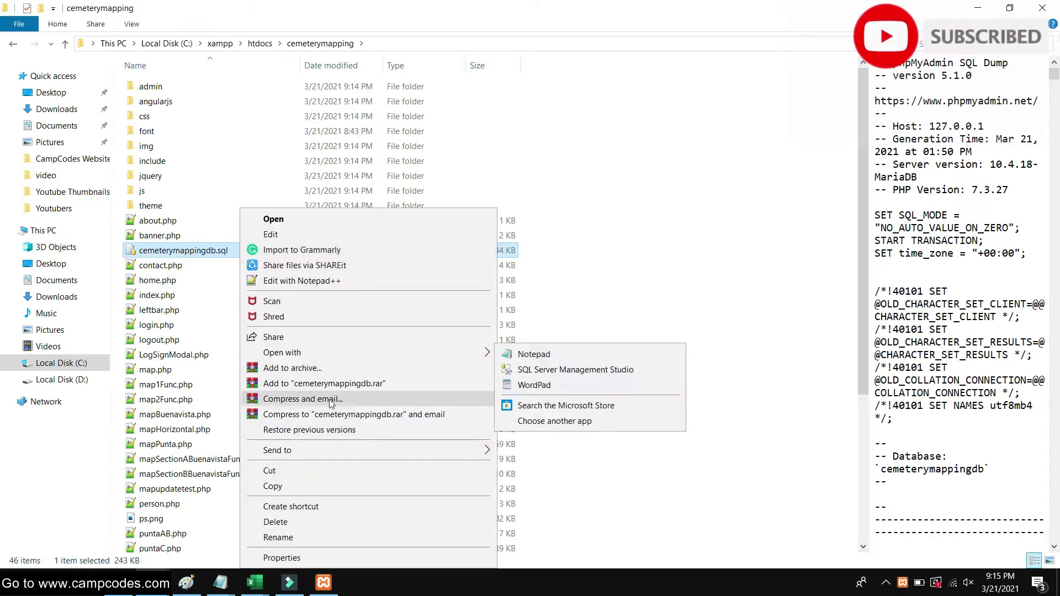
{"action": "left_click", "coordinate": [292, 537]}
{"action": "right_click", "coordinate": [206, 251]}
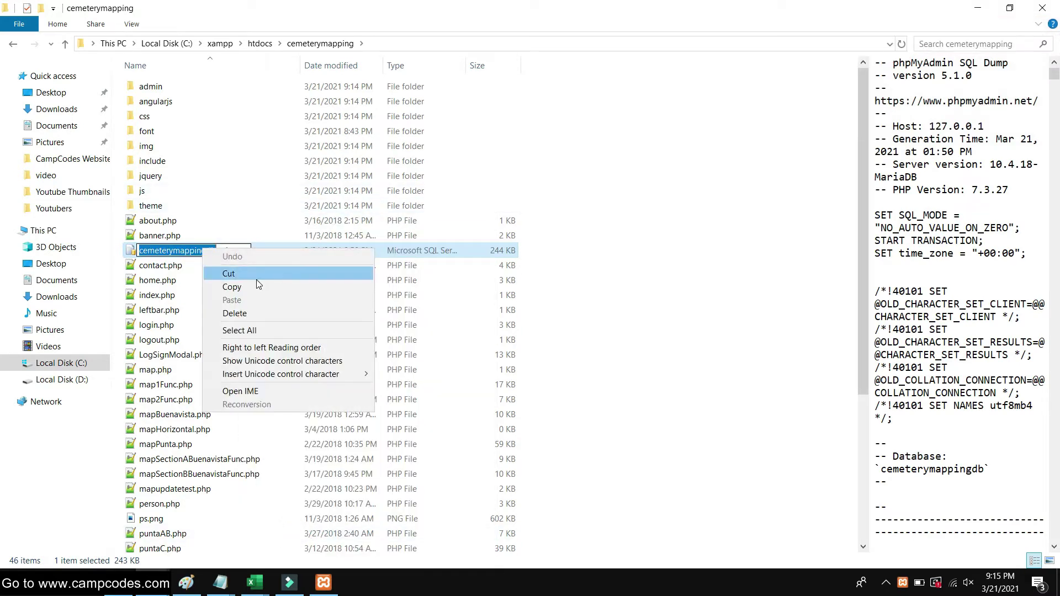
{"action": "left_click", "coordinate": [256, 287]}
- Return to phpMyAdmin and create a database with the copied name cemeterymappingdb and utf8mb4_general_ci collation
{"action": "left_click", "coordinate": [324, 582]}
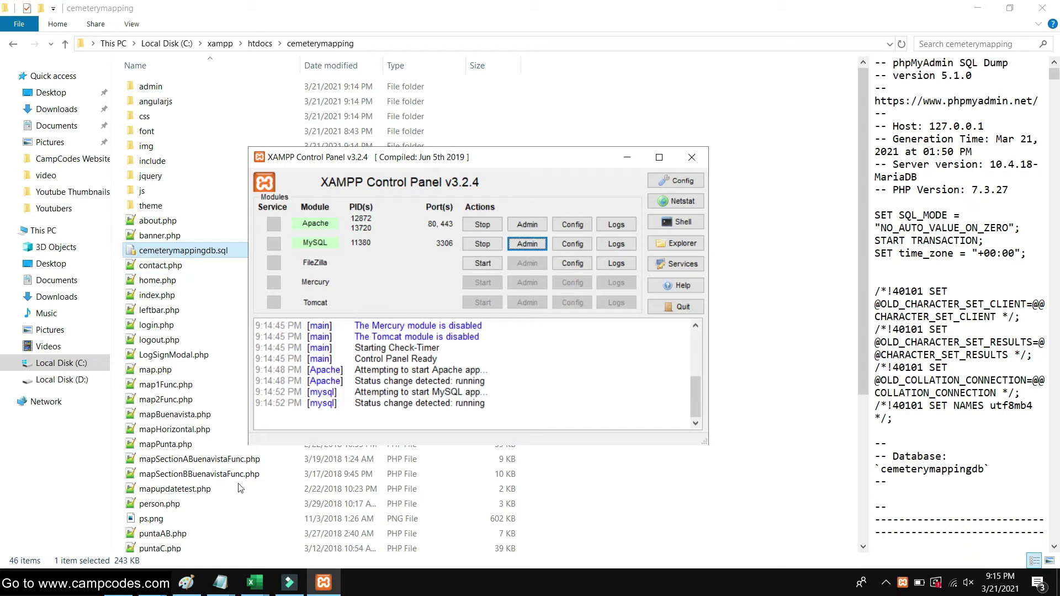
{"action": "mouse_move", "coordinate": [118, 583]}
{"action": "left_click", "coordinate": [117, 522]}
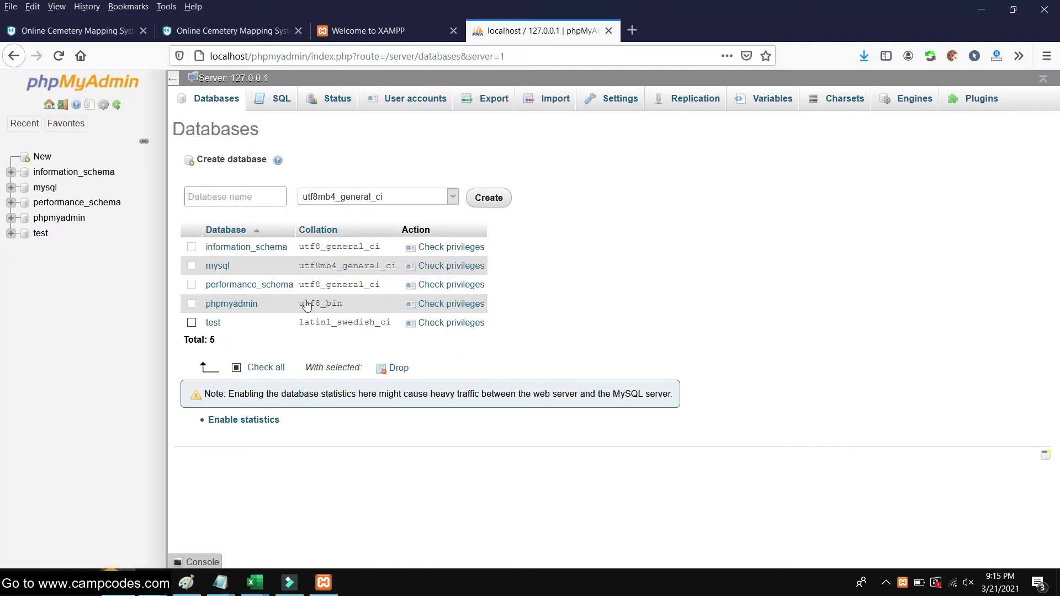
{"action": "right_click", "coordinate": [243, 196]}
{"action": "left_click", "coordinate": [291, 244]}
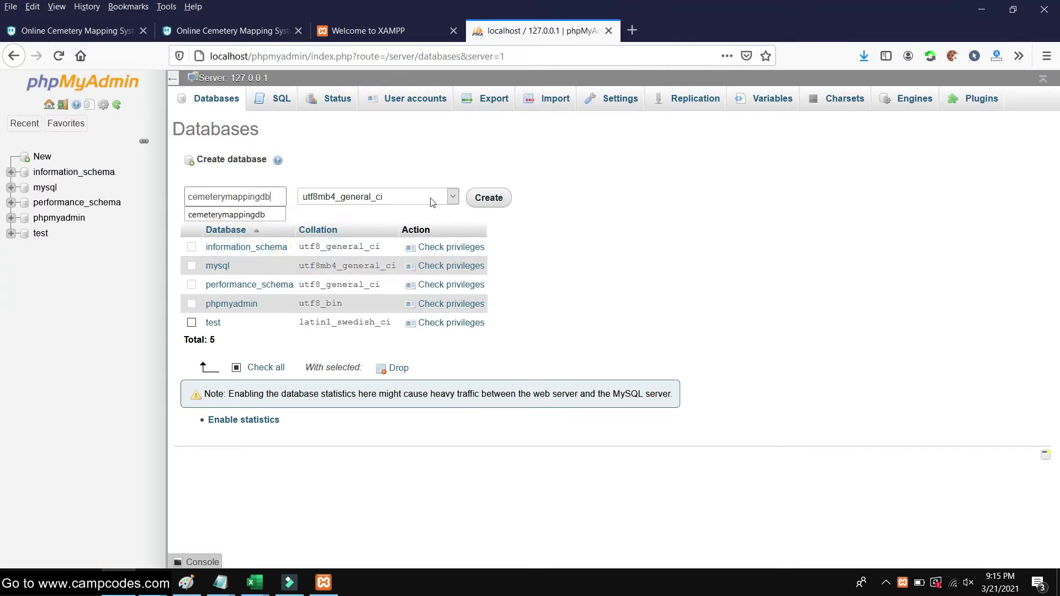
{"action": "left_click", "coordinate": [489, 198]}
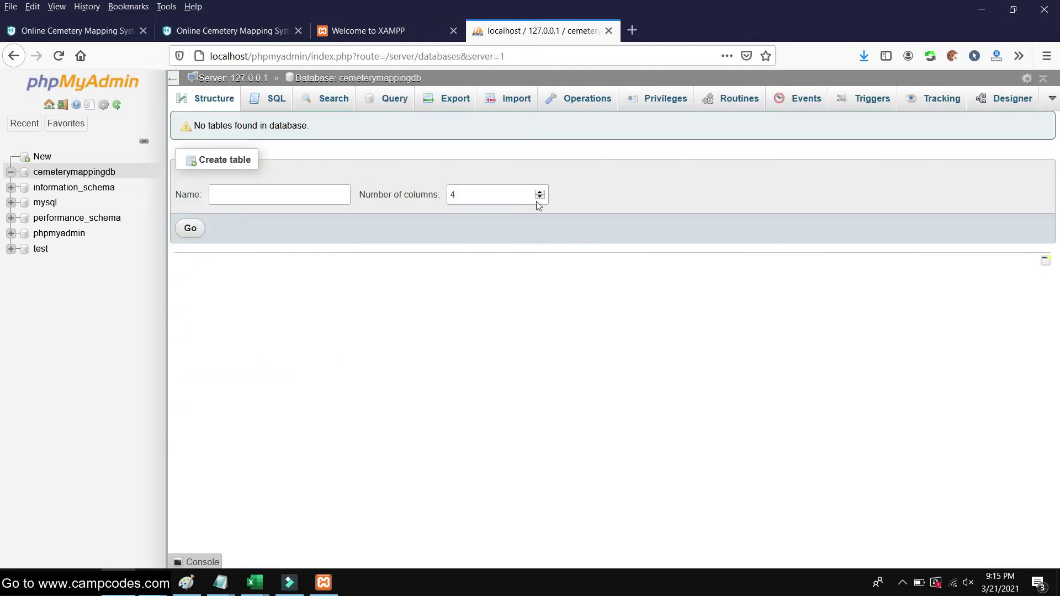
- Import cemeterymappingdb.sql from C:\xampp\htdocs\cemeterymapping into the cemeterymappingdb database in SQL format
{"action": "left_click", "coordinate": [515, 99]}
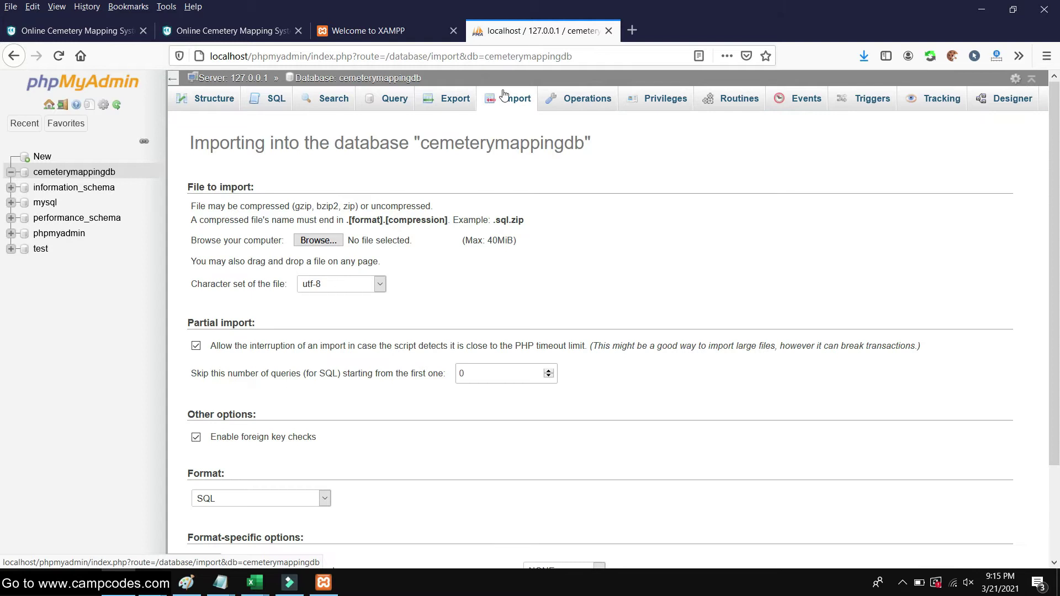
{"action": "left_click", "coordinate": [331, 241]}
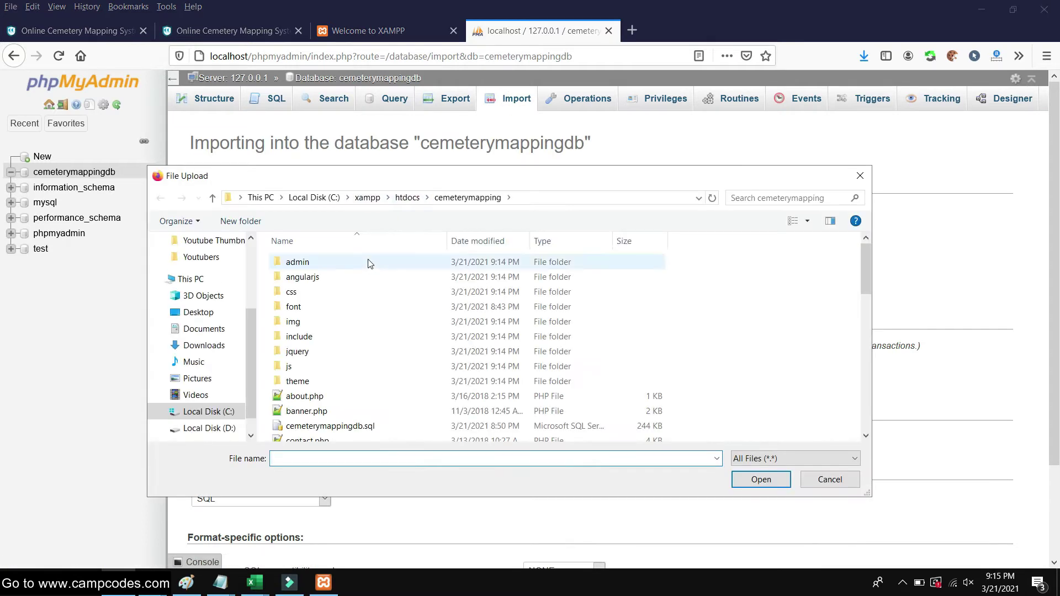
{"action": "scroll", "coordinate": [384, 285], "scroll_direction": "down", "scroll_amount": 5}
{"action": "scroll", "coordinate": [385, 285], "scroll_direction": "up", "scroll_amount": 5}
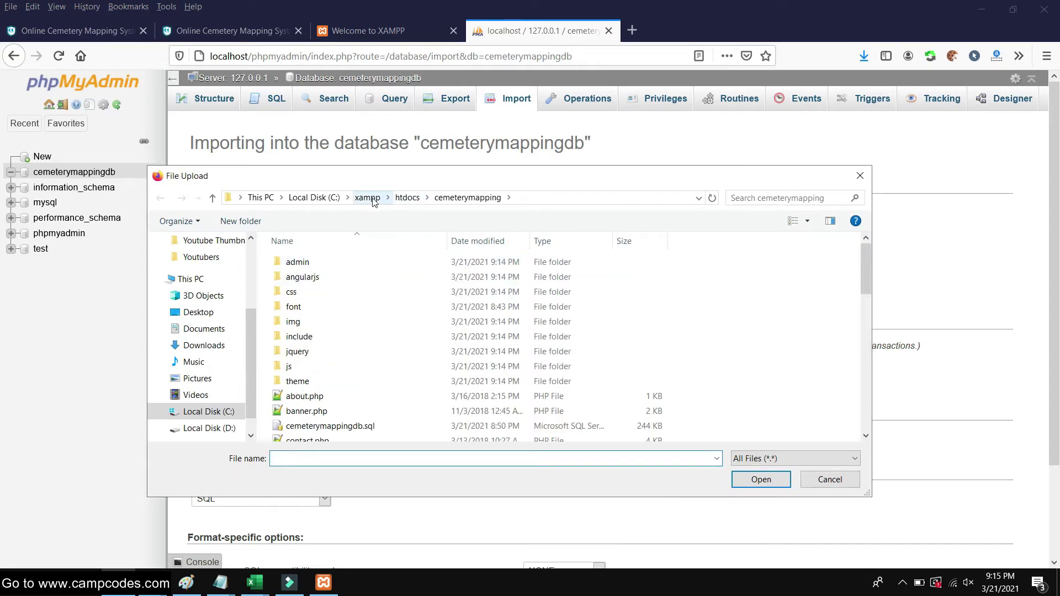
{"action": "left_click", "coordinate": [524, 198]}
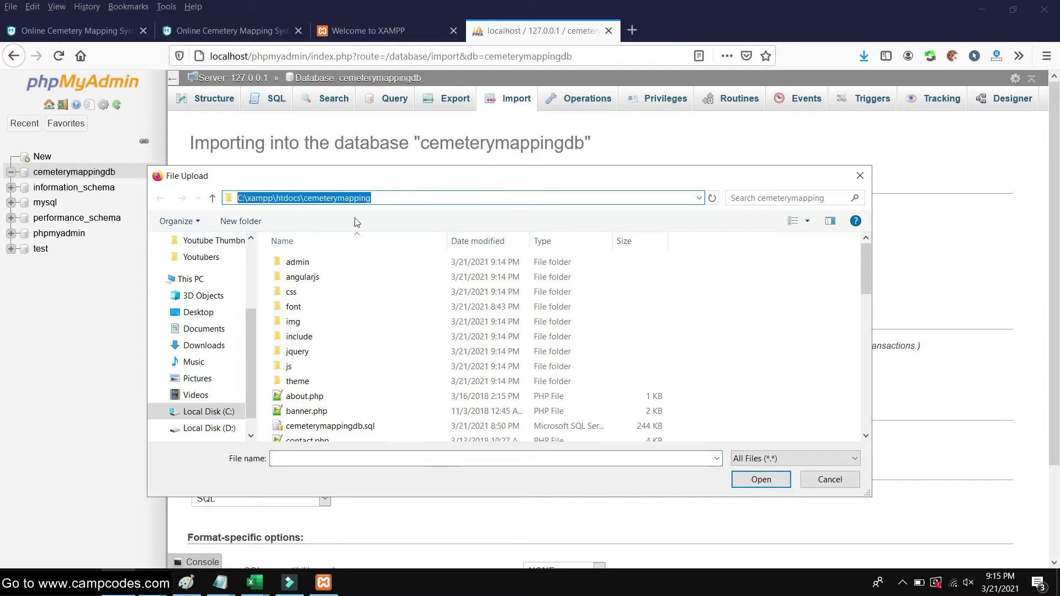
{"action": "scroll", "coordinate": [390, 355], "scroll_direction": "down", "scroll_amount": 1}
{"action": "double_click", "coordinate": [348, 390]}
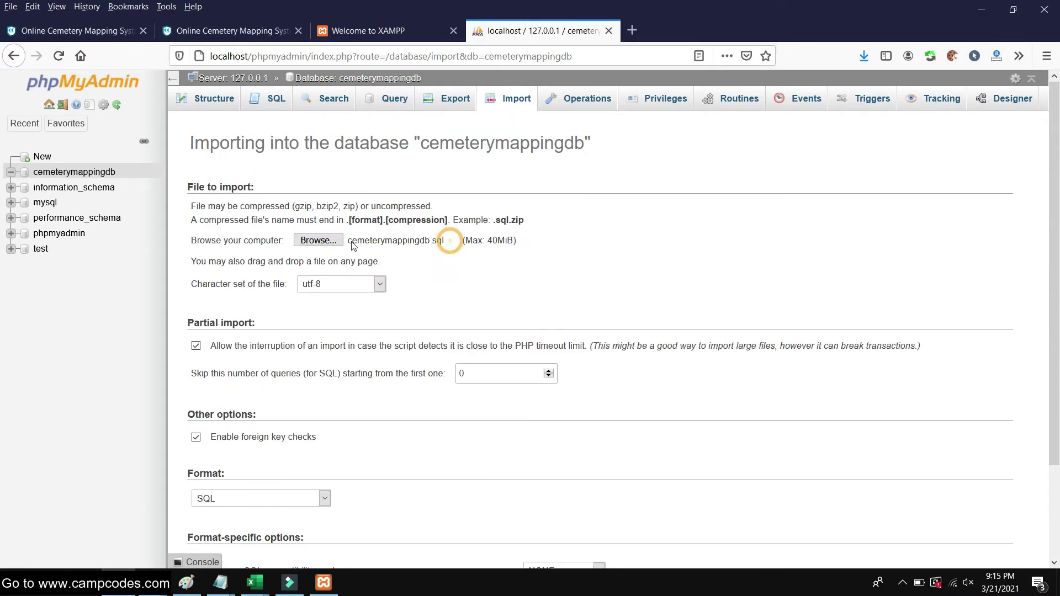
{"action": "left_click", "coordinate": [860, 176]}
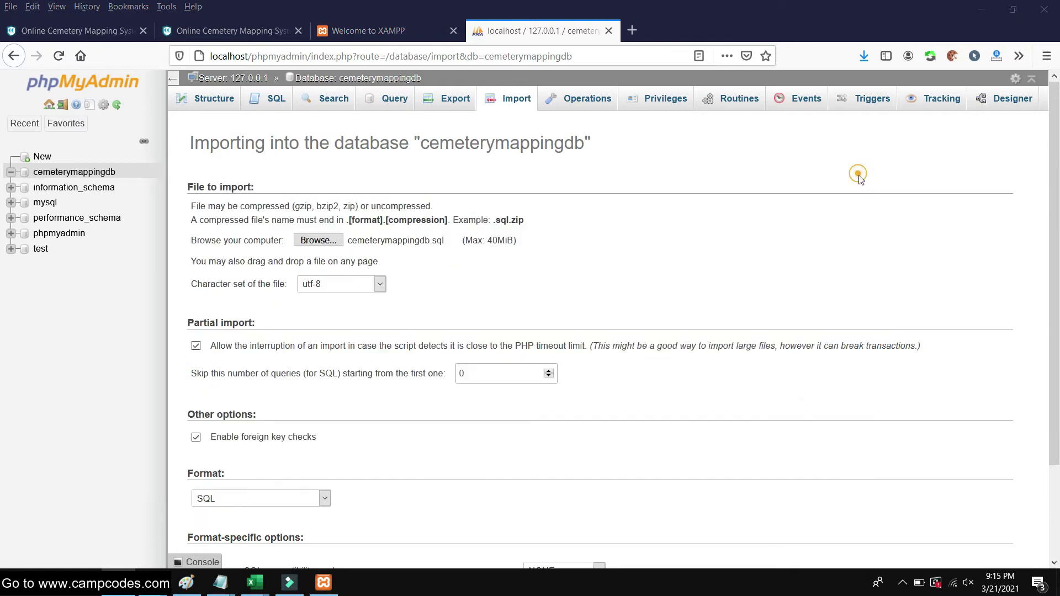
{"action": "scroll", "coordinate": [874, 297], "scroll_direction": "down", "scroll_amount": 2}
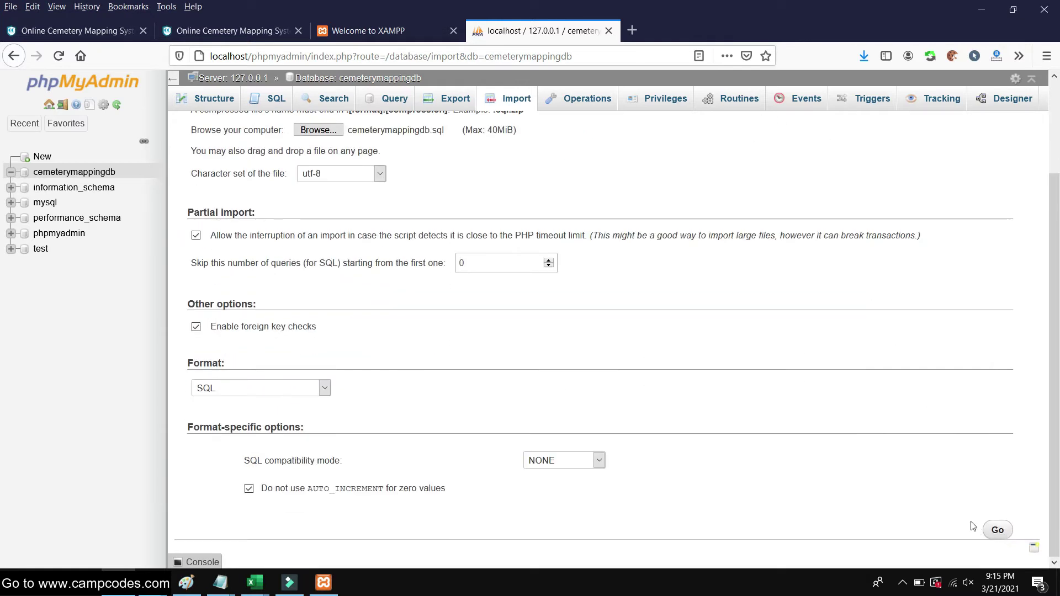
{"action": "left_click", "coordinate": [998, 531]}
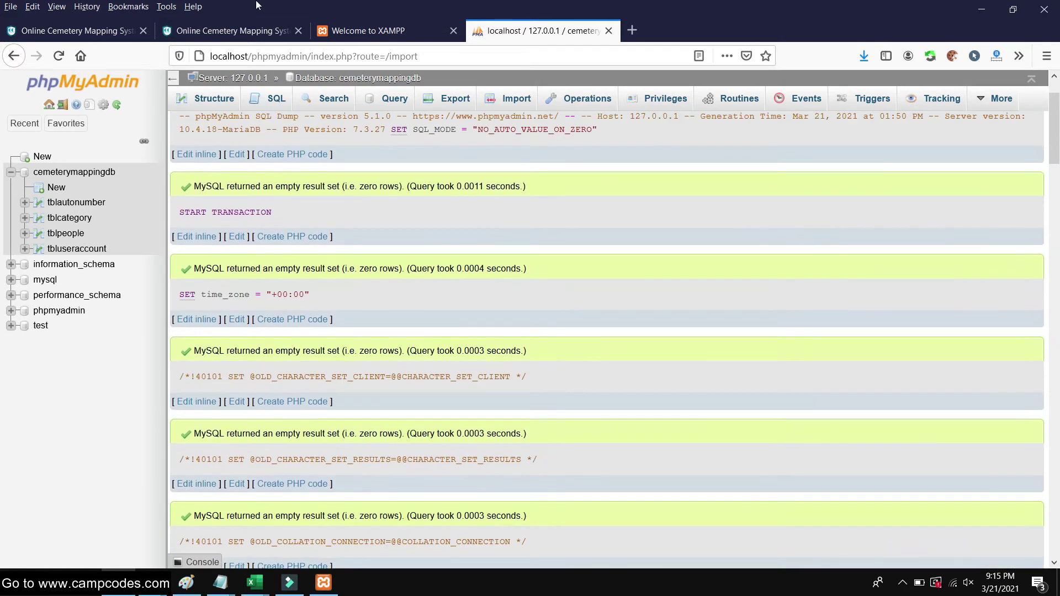
- Load localhost/cemeterymapping/ in place of the XAMPP dashboard and look over the site's home page
{"action": "left_click", "coordinate": [366, 27]}
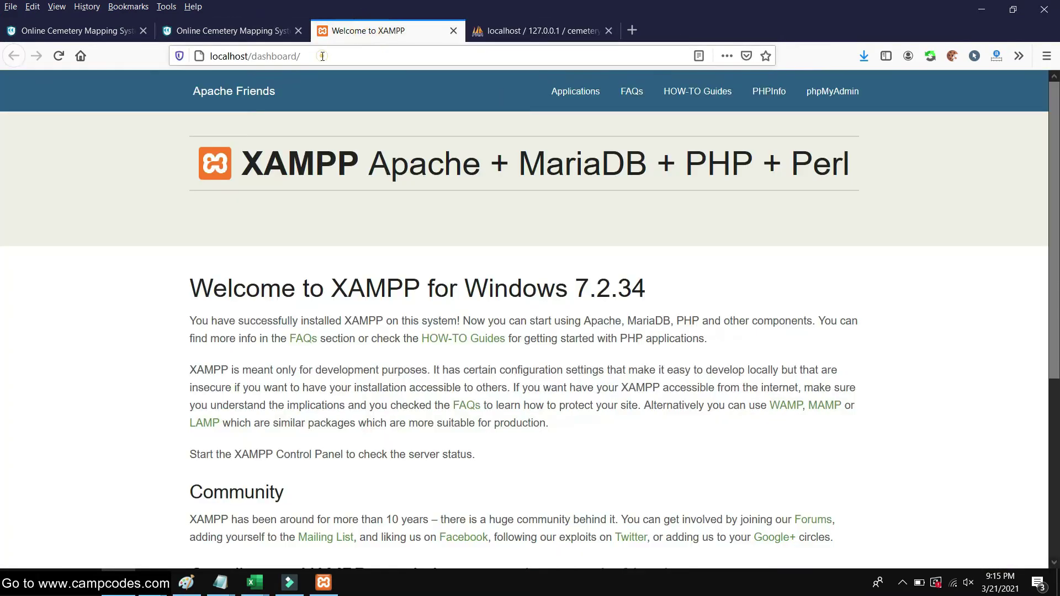
{"action": "left_click_drag", "start_coordinate": [322, 56], "coordinate": [246, 56]}
{"action": "type", "text": "c"}
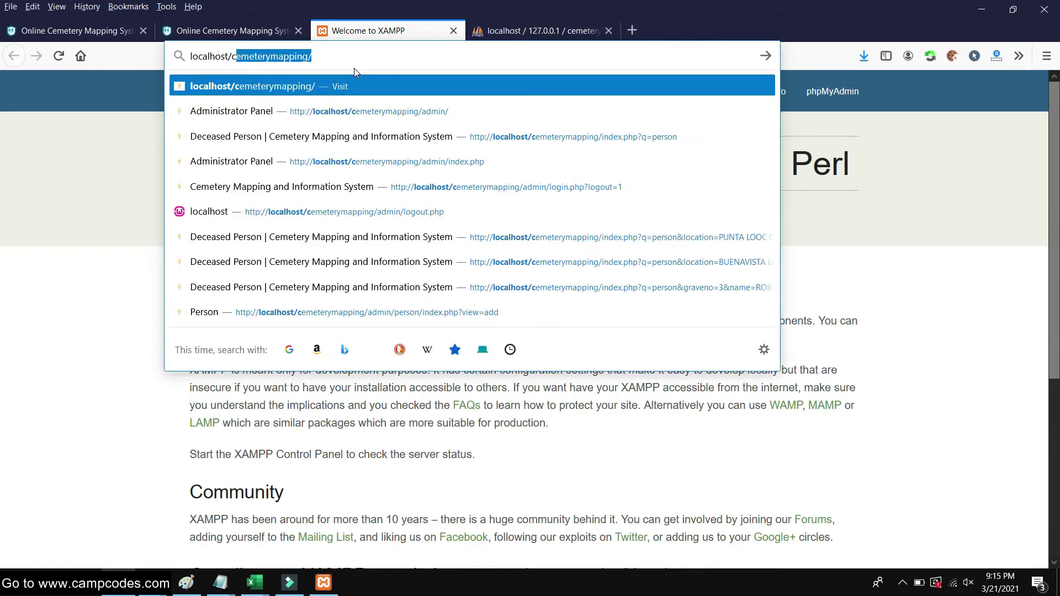
{"action": "left_click", "coordinate": [260, 84]}
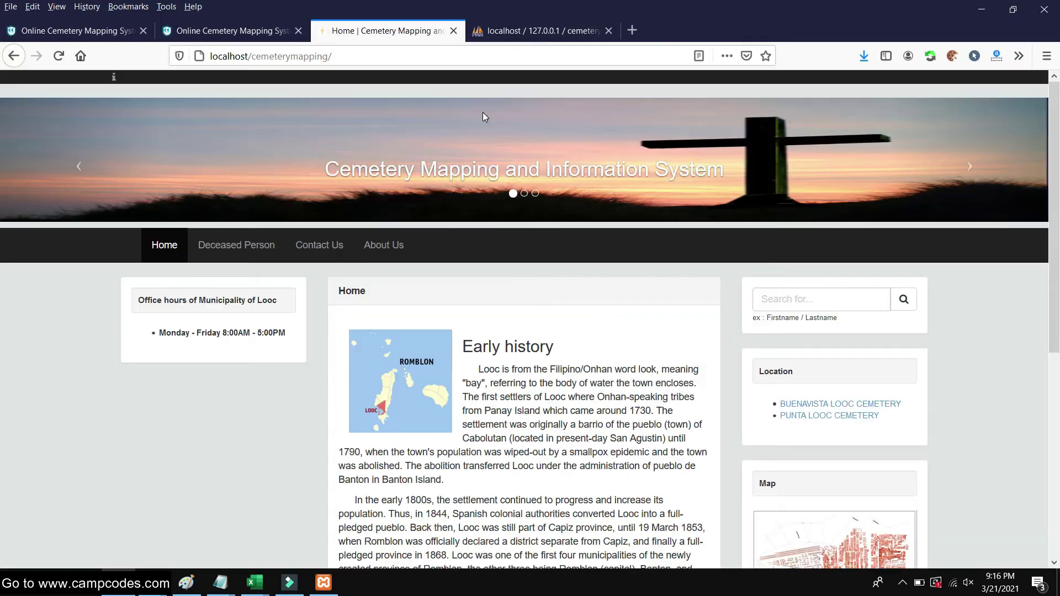
{"action": "scroll", "coordinate": [475, 118], "scroll_direction": "down", "scroll_amount": 5}
{"action": "scroll", "coordinate": [470, 136], "scroll_direction": "up", "scroll_amount": 5}
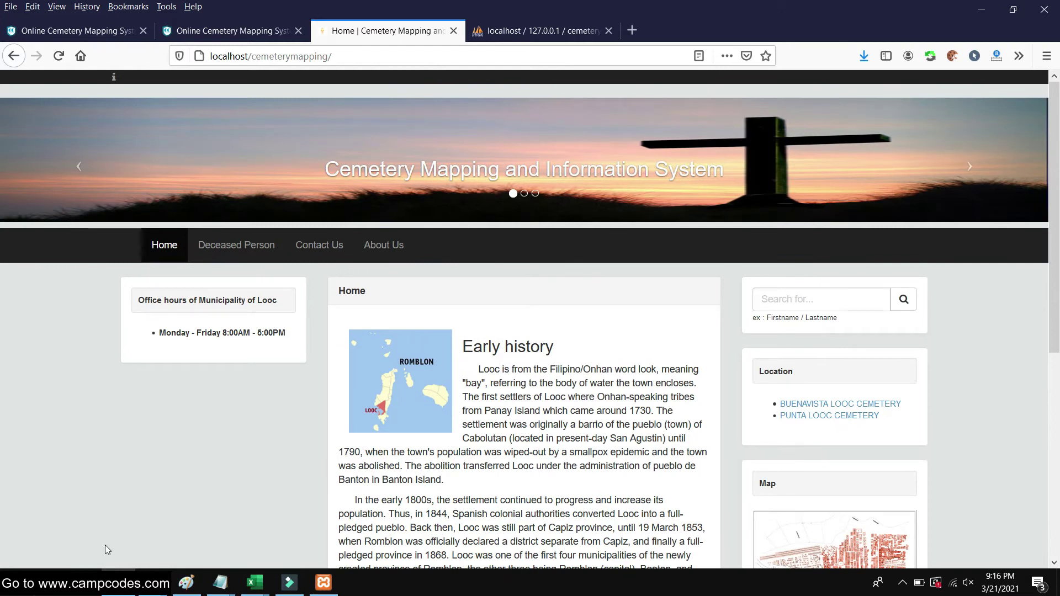
- Launch Google Chrome and load the site's admin side at localhost/cemeterymapping/admin
{"action": "key", "text": "super"}
{"action": "type", "text": "chrome"}
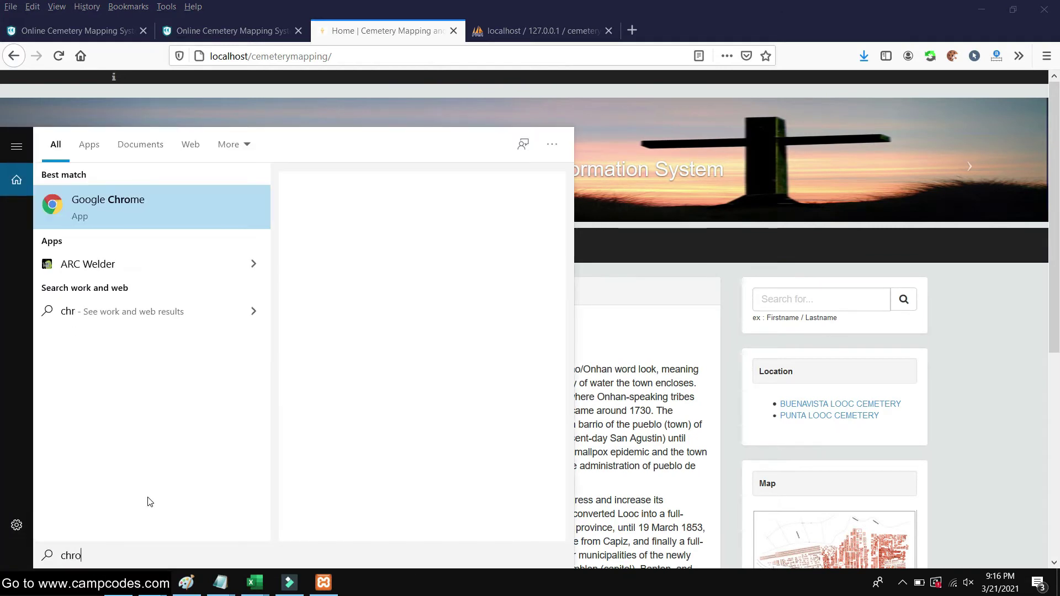
{"action": "left_click", "coordinate": [186, 195]}
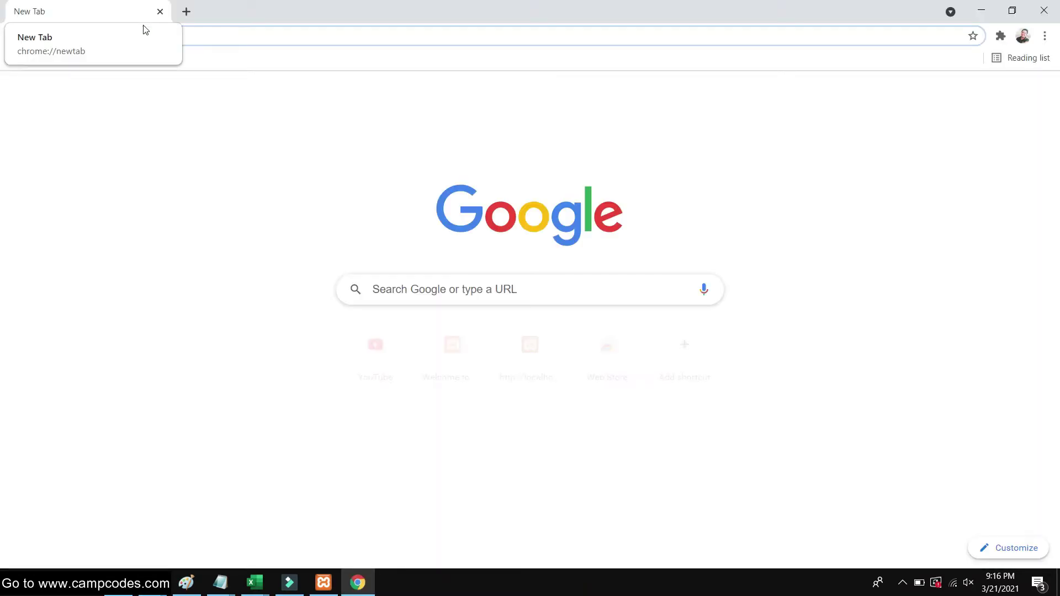
{"action": "type", "text": "local"}
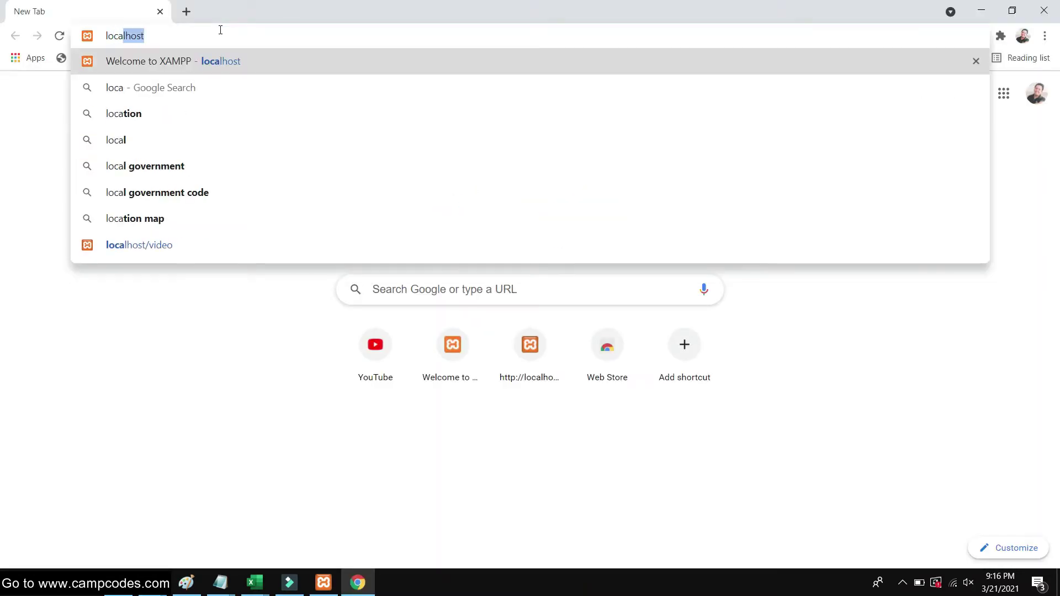
{"action": "type", "text": "host/cemeterymapping/admin"}
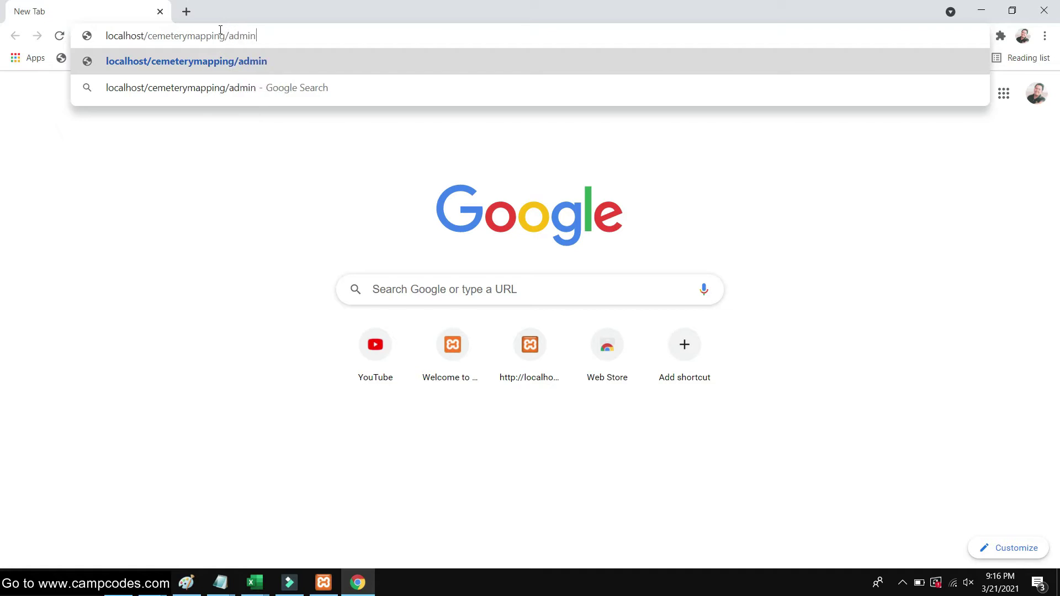
{"action": "key", "text": "Return"}
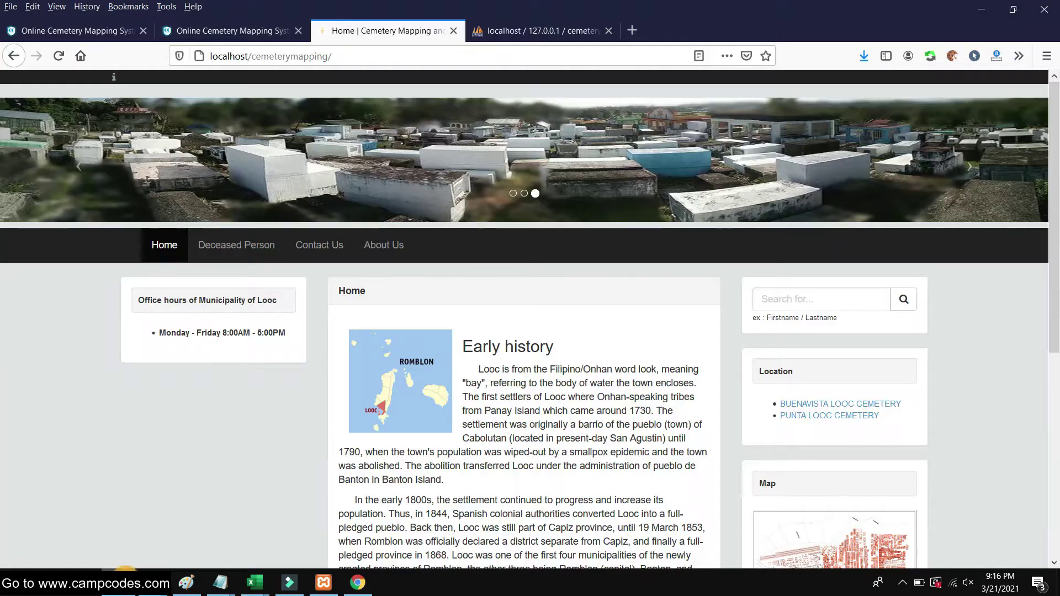
- Switch back to Firefox and examine the cemetery site's home page, highlighting the Early history section
{"action": "scroll", "coordinate": [204, 219], "scroll_direction": "down", "scroll_amount": 3}
{"action": "scroll", "coordinate": [384, 228], "scroll_direction": "up", "scroll_amount": 3}
{"action": "scroll", "coordinate": [368, 152], "scroll_direction": "down", "scroll_amount": 3}
{"action": "scroll", "coordinate": [464, 199], "scroll_direction": "up", "scroll_amount": 2}
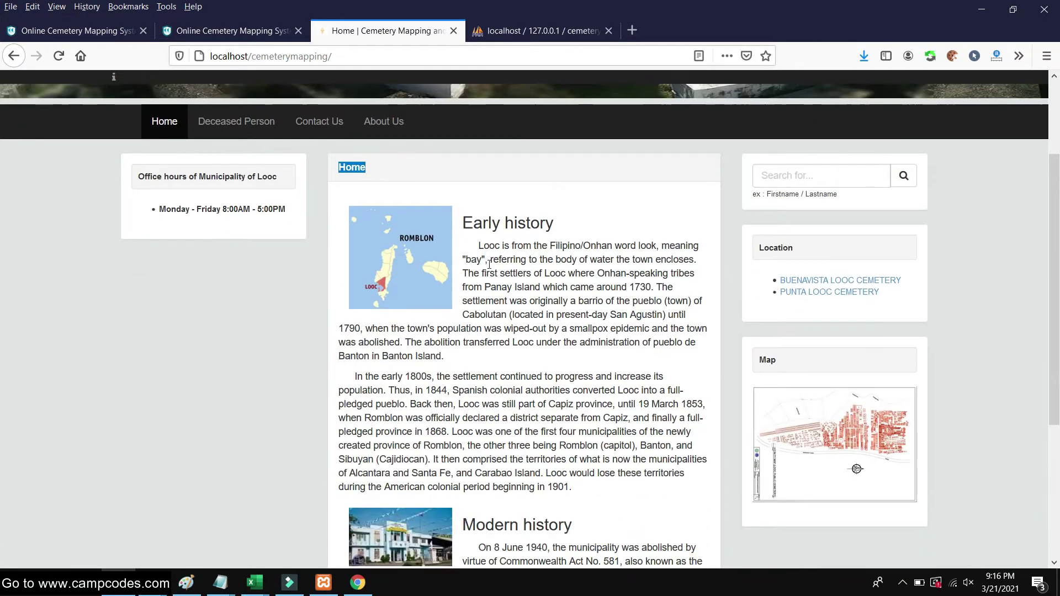
{"action": "scroll", "coordinate": [464, 199], "scroll_direction": "down", "scroll_amount": 2}
{"action": "left_click_drag", "start_coordinate": [450, 199], "coordinate": [508, 292]}
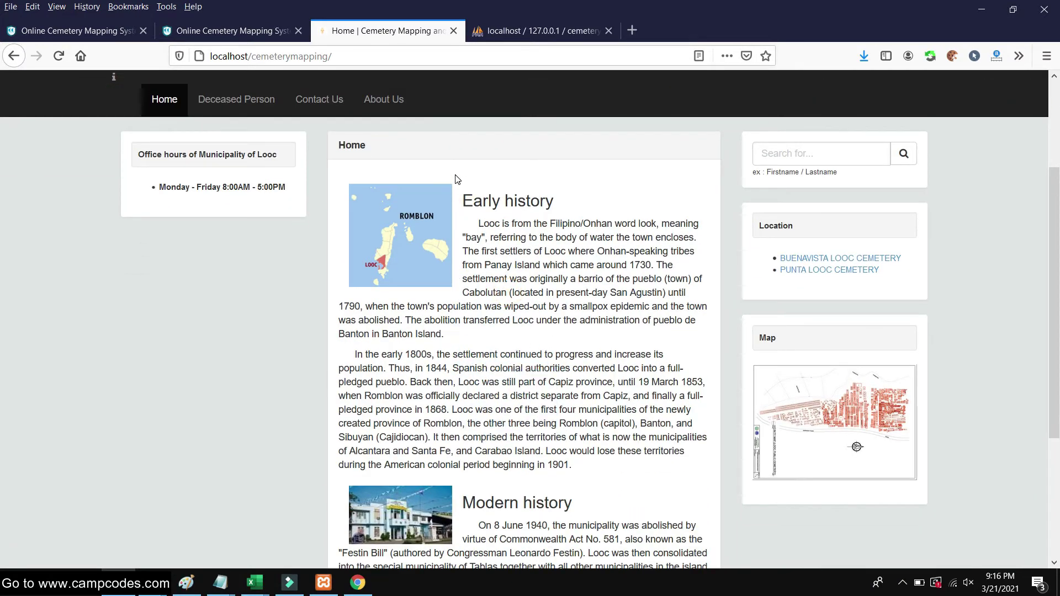
{"action": "left_click_drag", "start_coordinate": [467, 197], "coordinate": [615, 474]}
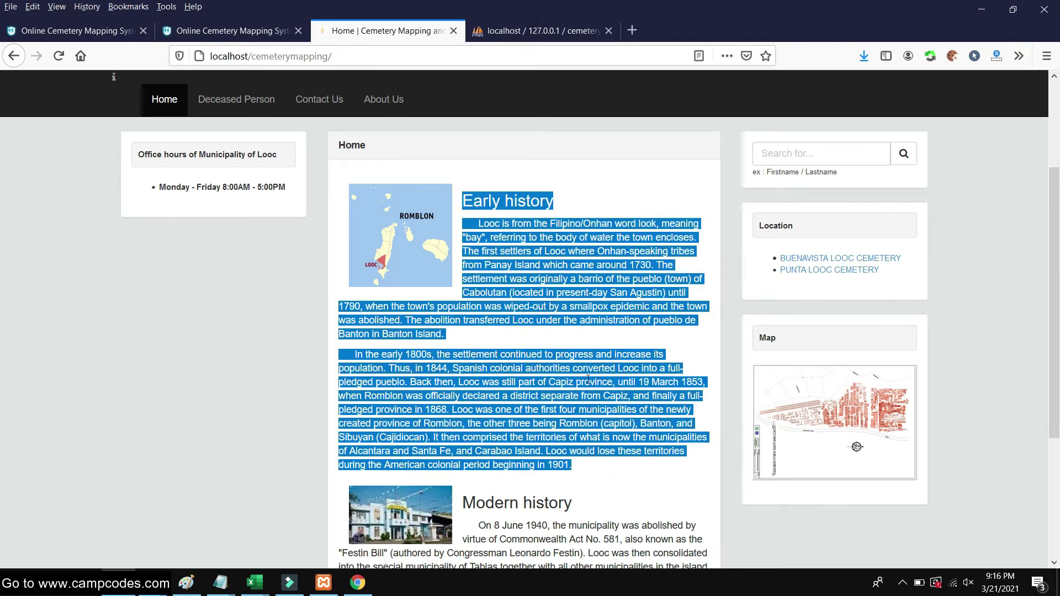
- Look over the rest of the home page and list the deceased persons of Buenavista Looc Cemetery
{"action": "scroll", "coordinate": [594, 363], "scroll_direction": "down", "scroll_amount": 3}
{"action": "left_click", "coordinate": [558, 385]}
{"action": "scroll", "coordinate": [558, 385], "scroll_direction": "up", "scroll_amount": 3}
{"action": "left_click", "coordinate": [860, 399]}
{"action": "scroll", "coordinate": [845, 376], "scroll_direction": "up", "scroll_amount": 3}
{"action": "left_click", "coordinate": [832, 347]}
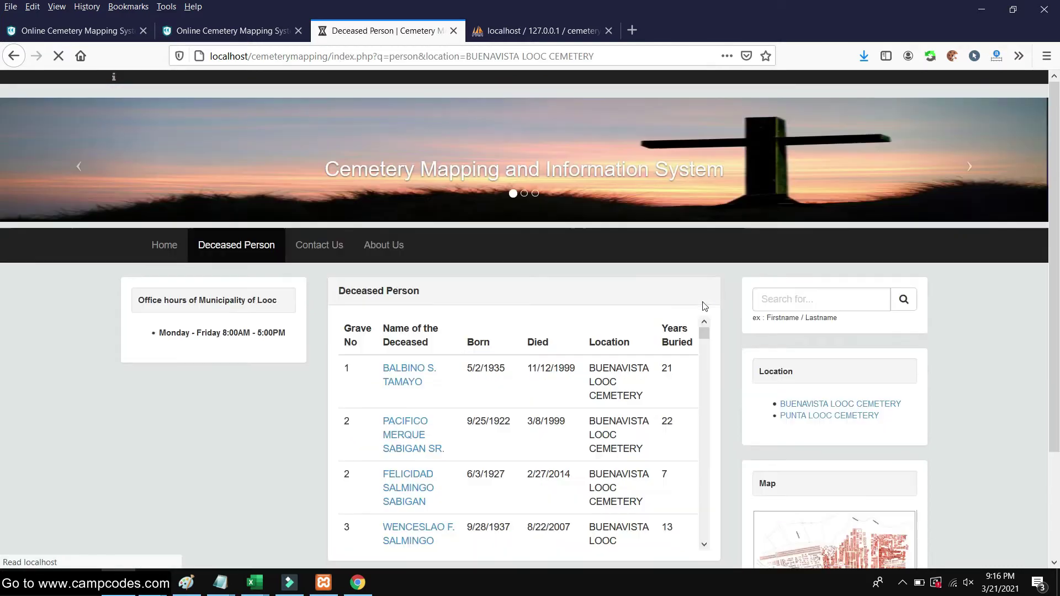
- List the deceased persons of Punta Looc Cemetery and load the map section for the person in grave 1
{"action": "scroll", "coordinate": [780, 274], "scroll_direction": "down", "scroll_amount": 2}
{"action": "left_click", "coordinate": [798, 284]}
{"action": "scroll", "coordinate": [821, 334], "scroll_direction": "down", "scroll_amount": 2}
{"action": "scroll", "coordinate": [821, 335], "scroll_direction": "down", "scroll_amount": 1}
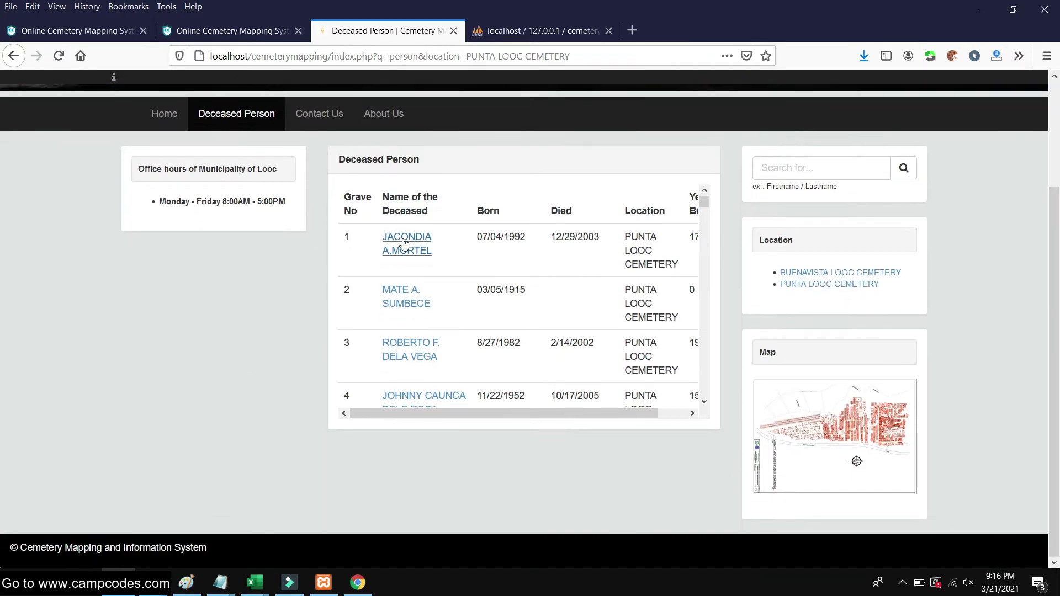
{"action": "left_click", "coordinate": [407, 243]}
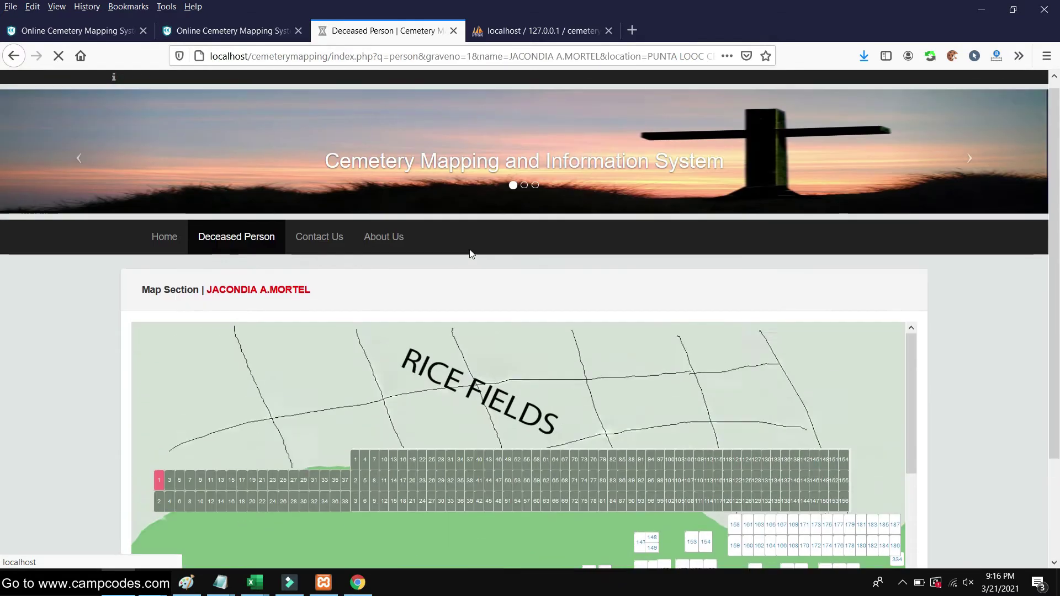
- Examine the Punta Looc Cemetery map, including the highlighted grave, the deceased person's name and the grave type legend
{"action": "scroll", "coordinate": [477, 307], "scroll_direction": "down", "scroll_amount": 3}
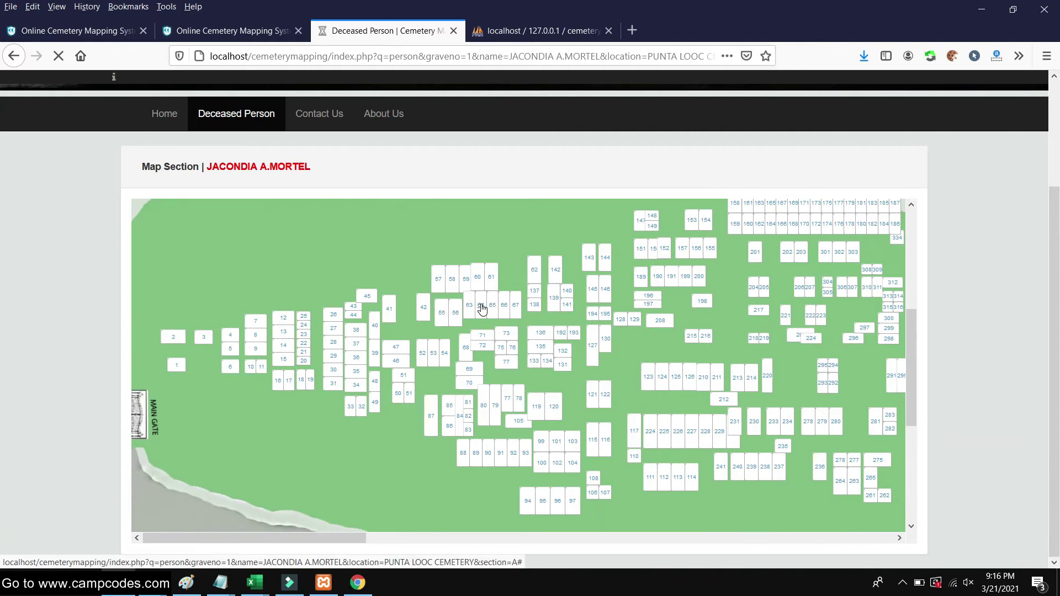
{"action": "scroll", "coordinate": [482, 321], "scroll_direction": "down", "scroll_amount": 3}
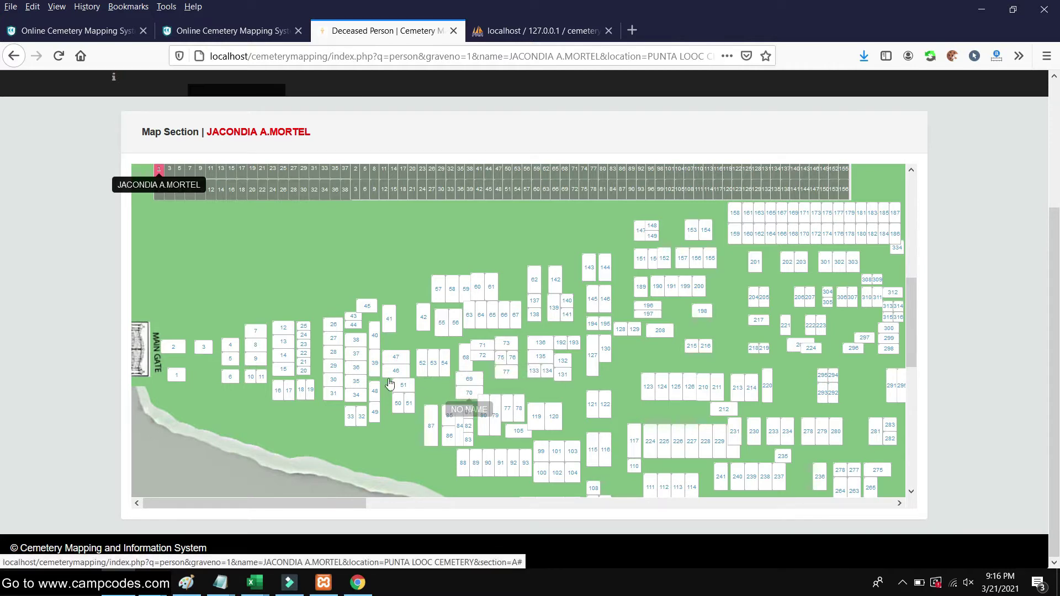
{"action": "scroll", "coordinate": [313, 256], "scroll_direction": "up", "scroll_amount": 2}
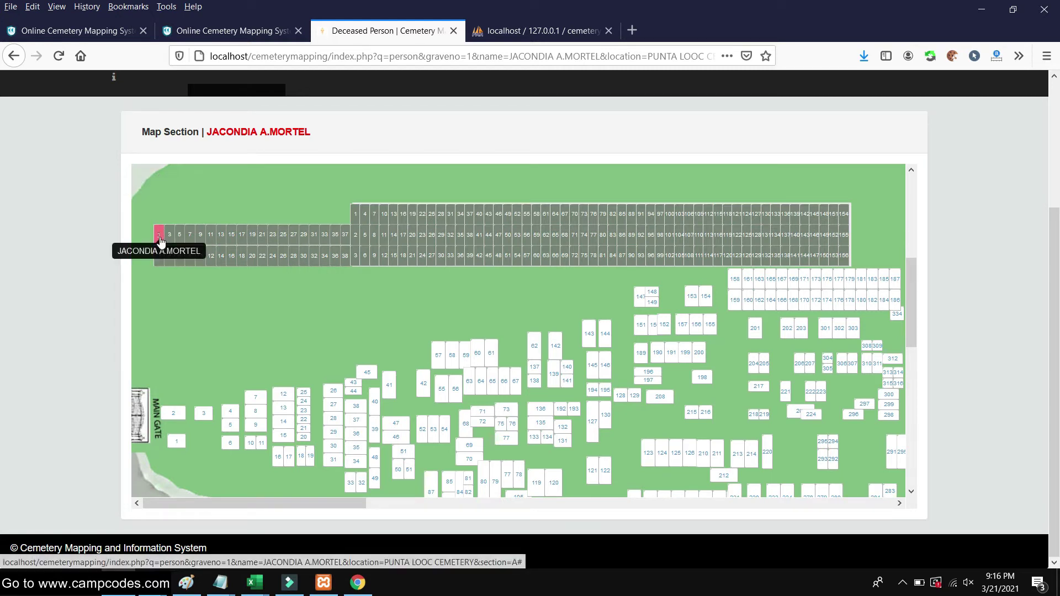
{"action": "left_click_drag", "start_coordinate": [223, 141], "coordinate": [208, 142]}
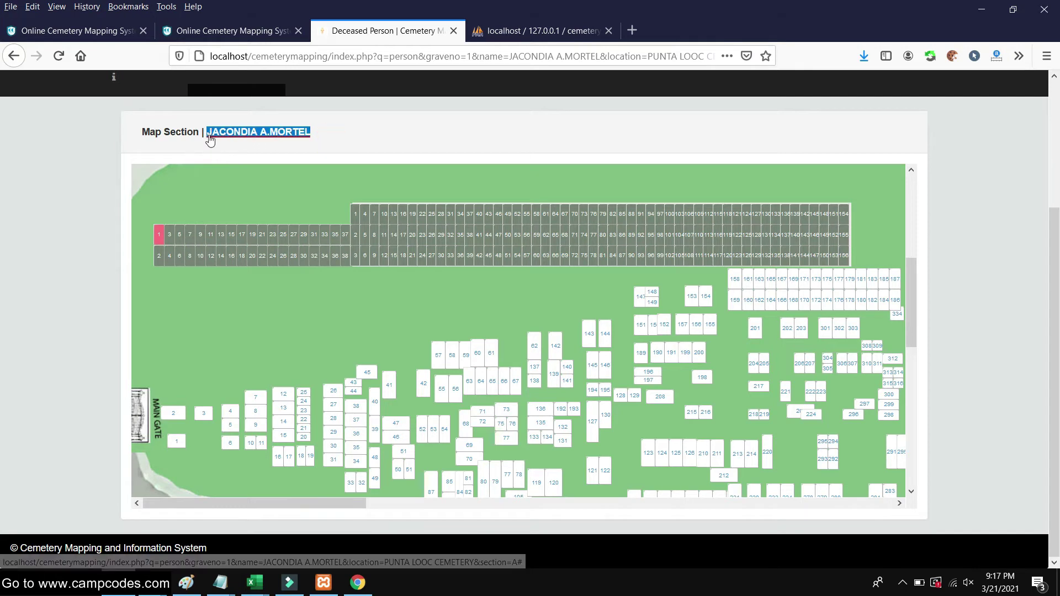
{"action": "left_click", "coordinate": [600, 209]}
{"action": "scroll", "coordinate": [602, 264], "scroll_direction": "down", "scroll_amount": 10}
{"action": "scroll", "coordinate": [601, 263], "scroll_direction": "up", "scroll_amount": 10}
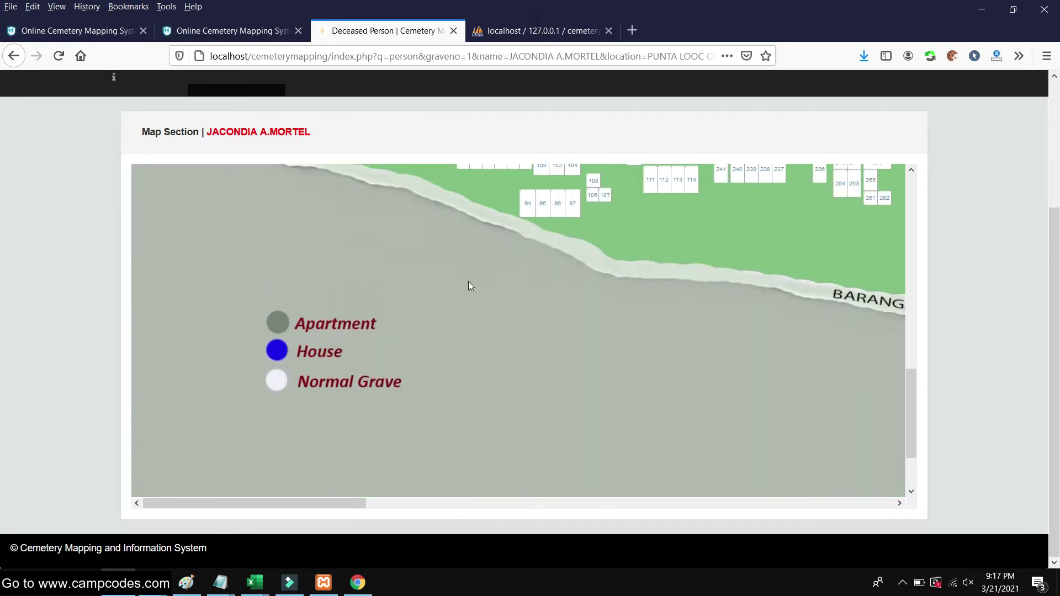
{"action": "scroll", "coordinate": [41, 282], "scroll_direction": "up", "scroll_amount": 3}
{"action": "scroll", "coordinate": [42, 283], "scroll_direction": "up", "scroll_amount": 1}
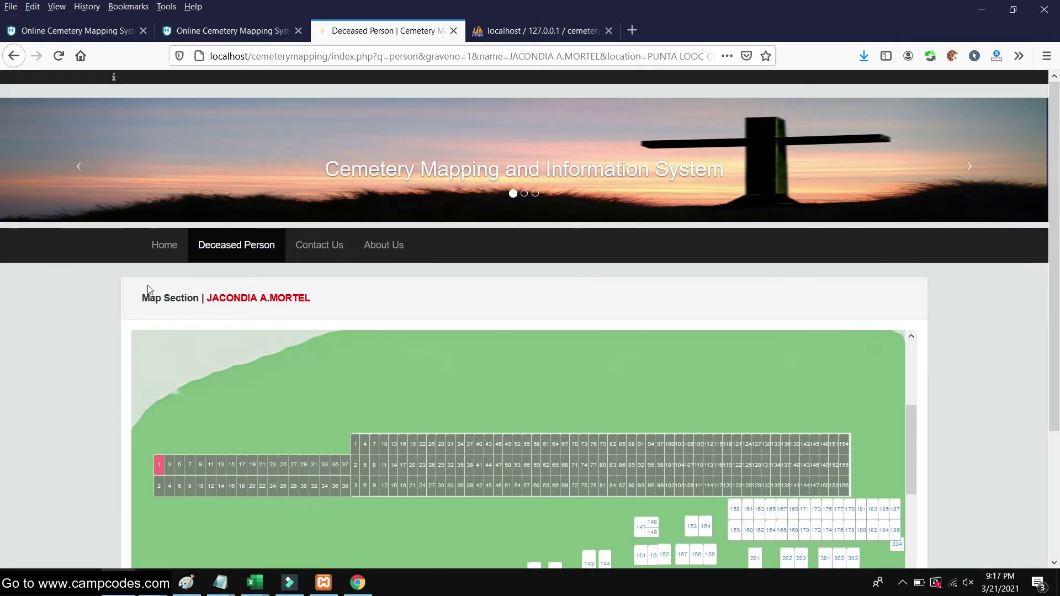
- Load the site's About Us page and look through the listed project team members
{"action": "left_click", "coordinate": [400, 248]}
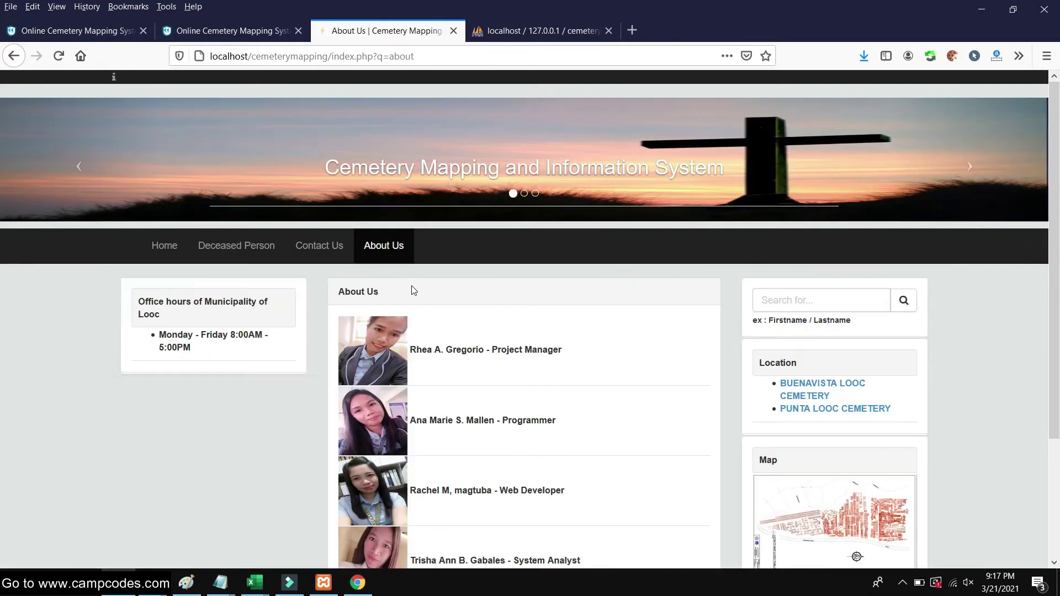
{"action": "scroll", "coordinate": [418, 296], "scroll_direction": "down", "scroll_amount": 3}
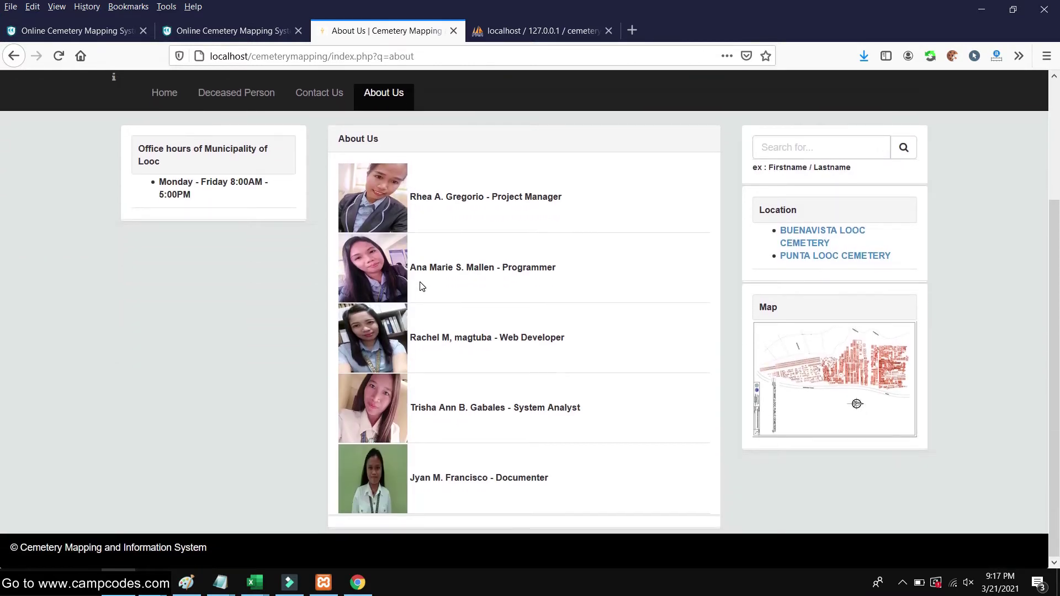
{"action": "scroll", "coordinate": [422, 284], "scroll_direction": "up", "scroll_amount": 3}
{"action": "scroll", "coordinate": [421, 283], "scroll_direction": "down", "scroll_amount": 3}
{"action": "scroll", "coordinate": [455, 246], "scroll_direction": "up", "scroll_amount": 3}
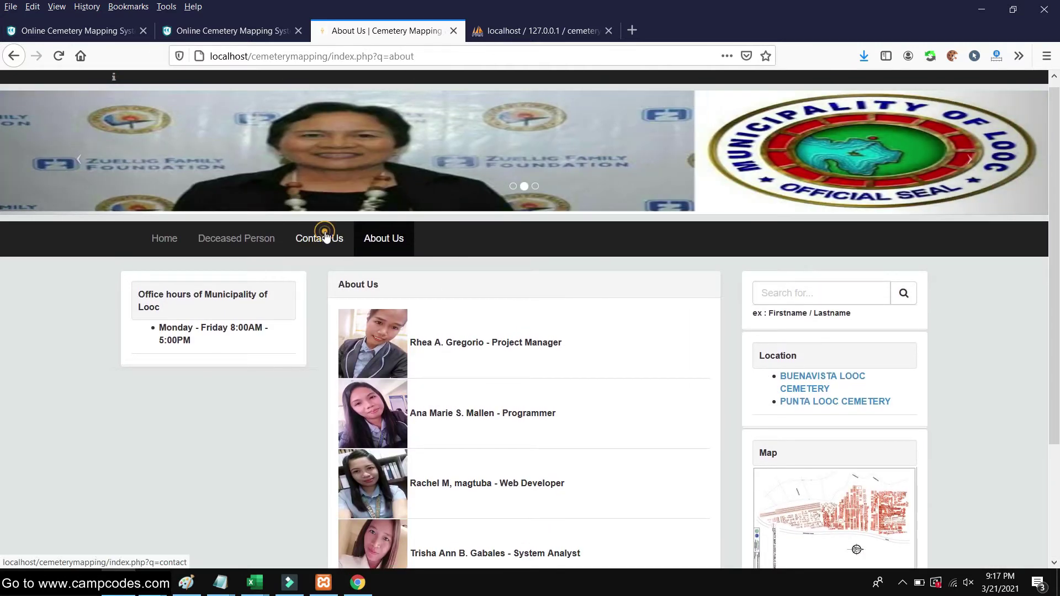
- Load the Contact Us page and examine the contact details and embedded location map, highlighting the cemetery's address
{"action": "left_click", "coordinate": [341, 238]}
{"action": "scroll", "coordinate": [356, 287], "scroll_direction": "down", "scroll_amount": 3}
{"action": "scroll", "coordinate": [656, 309], "scroll_direction": "up", "scroll_amount": 2}
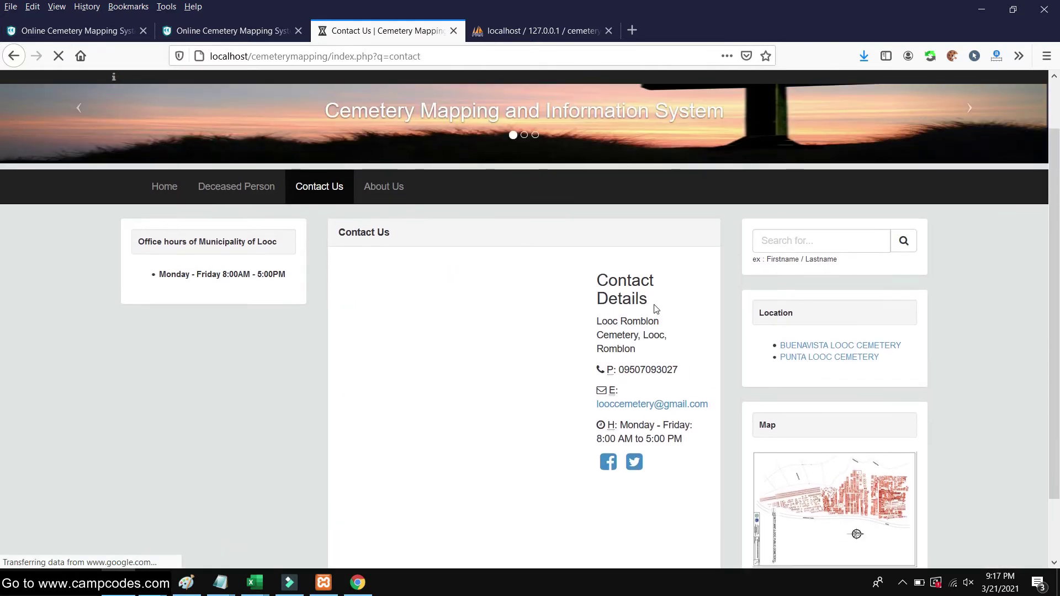
{"action": "left_click_drag", "start_coordinate": [667, 327], "coordinate": [680, 352]}
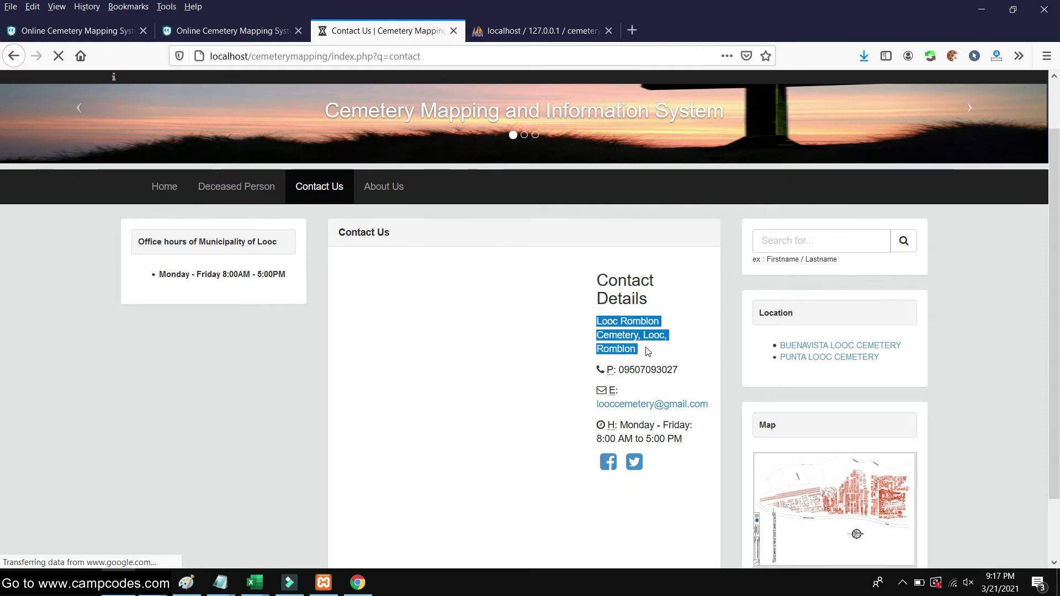
{"action": "scroll", "coordinate": [648, 351], "scroll_direction": "down", "scroll_amount": 2}
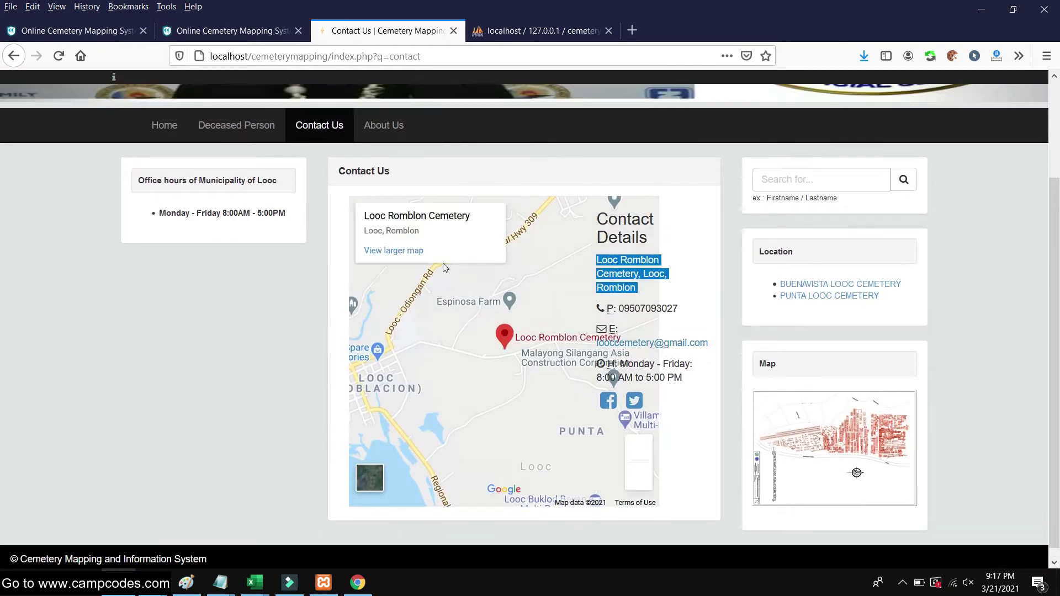
{"action": "scroll", "coordinate": [675, 308], "scroll_direction": "up", "scroll_amount": 2}
{"action": "scroll", "coordinate": [629, 369], "scroll_direction": "down", "scroll_amount": 2}
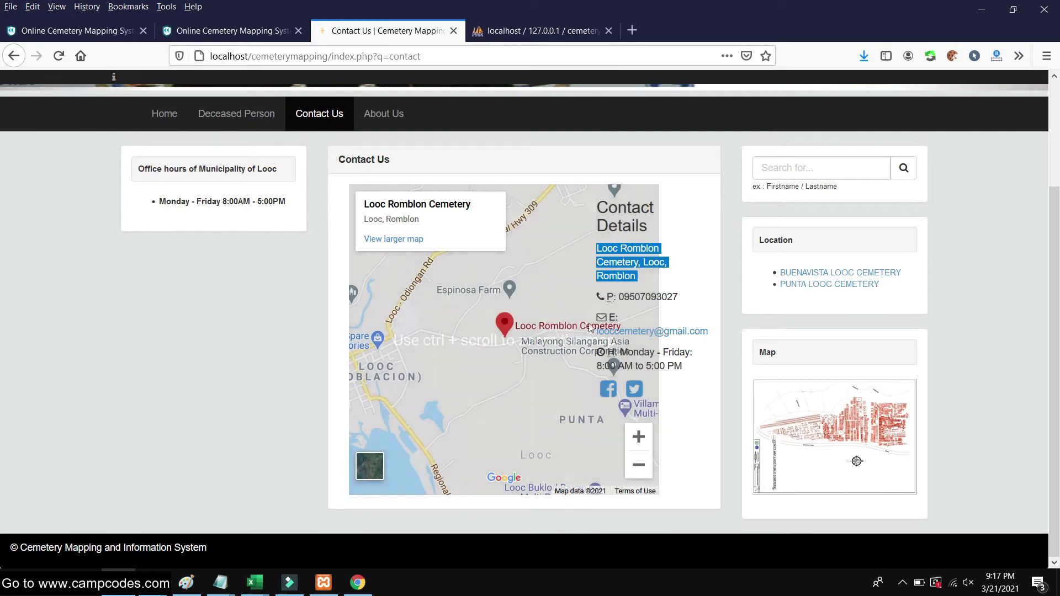
{"action": "scroll", "coordinate": [683, 308], "scroll_direction": "up", "scroll_amount": 2}
{"action": "scroll", "coordinate": [684, 315], "scroll_direction": "down", "scroll_amount": 2}
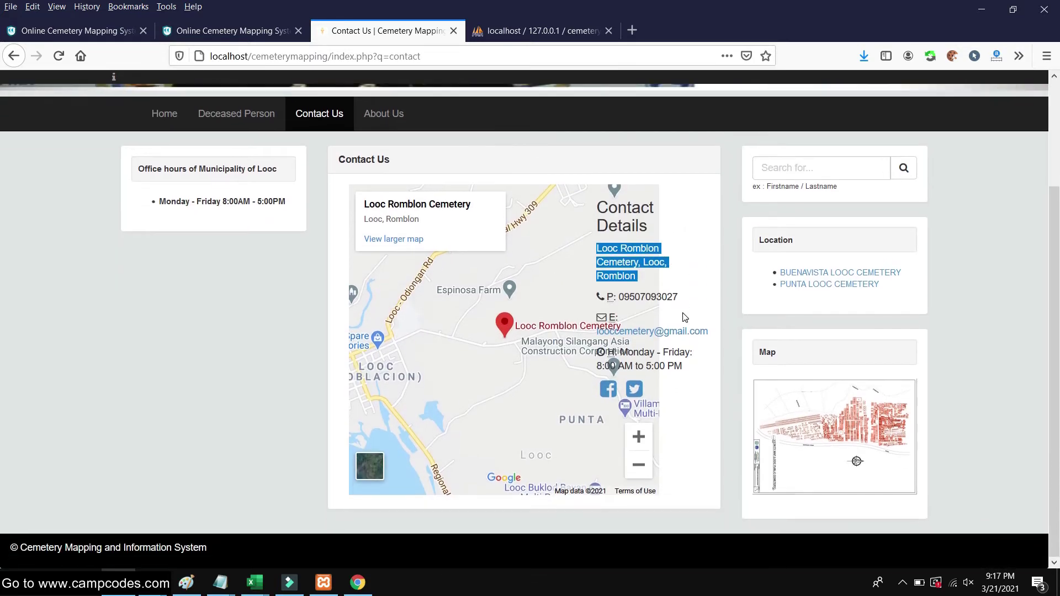
- Load the Deceased Person page and browse through its list of graves
{"action": "scroll", "coordinate": [435, 208], "scroll_direction": "up", "scroll_amount": 4}
{"action": "left_click", "coordinate": [205, 245]}
{"action": "scroll", "coordinate": [478, 357], "scroll_direction": "down", "scroll_amount": 20}
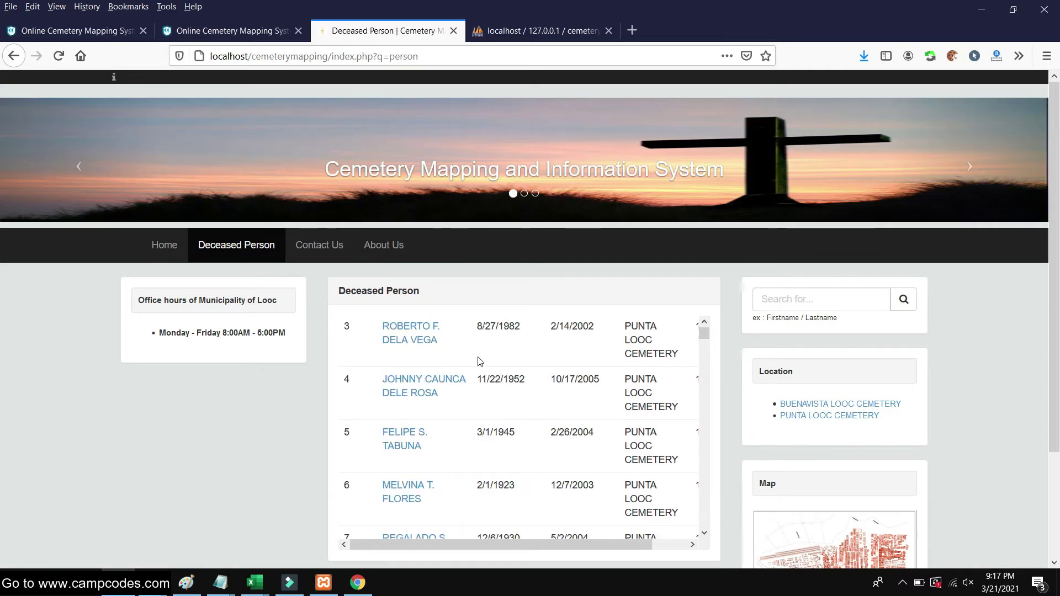
{"action": "scroll", "coordinate": [481, 348], "scroll_direction": "down", "scroll_amount": 4}
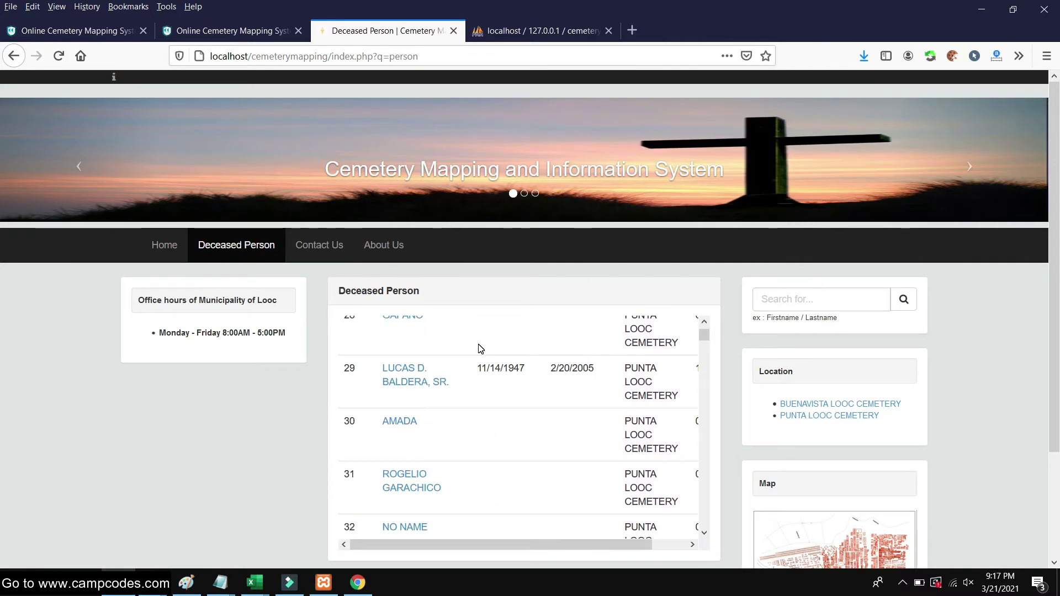
- Return to the site's home page and look through its Early history and Modern history sections
{"action": "scroll", "coordinate": [481, 348], "scroll_direction": "up", "scroll_amount": 7}
{"action": "left_click", "coordinate": [165, 246]}
{"action": "scroll", "coordinate": [356, 326], "scroll_direction": "down", "scroll_amount": 6}
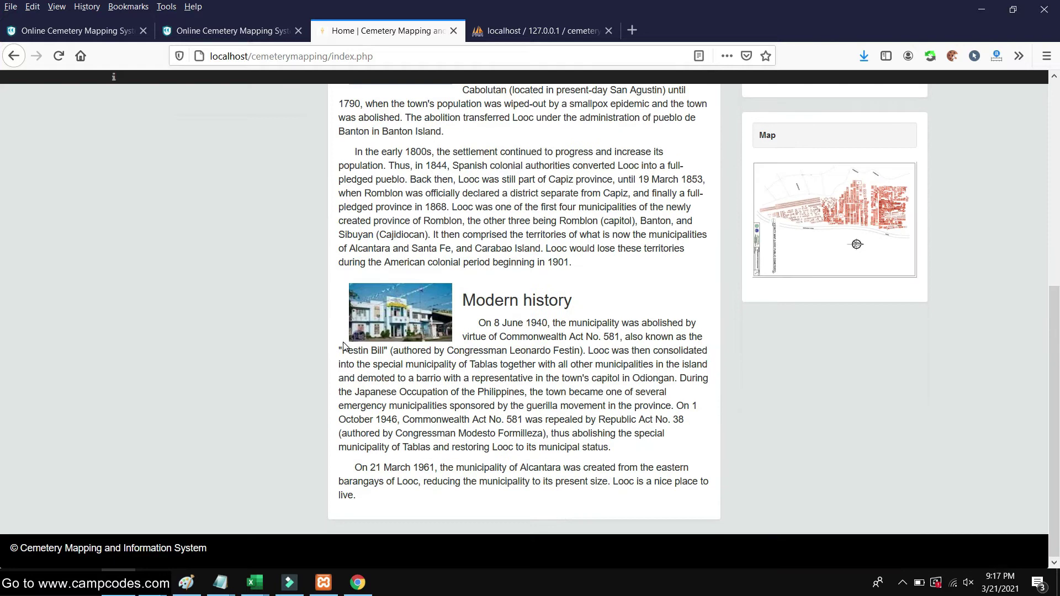
{"action": "scroll", "coordinate": [335, 338], "scroll_direction": "up", "scroll_amount": 6}
{"action": "scroll", "coordinate": [395, 296], "scroll_direction": "down", "scroll_amount": 5}
{"action": "scroll", "coordinate": [505, 213], "scroll_direction": "up", "scroll_amount": 5}
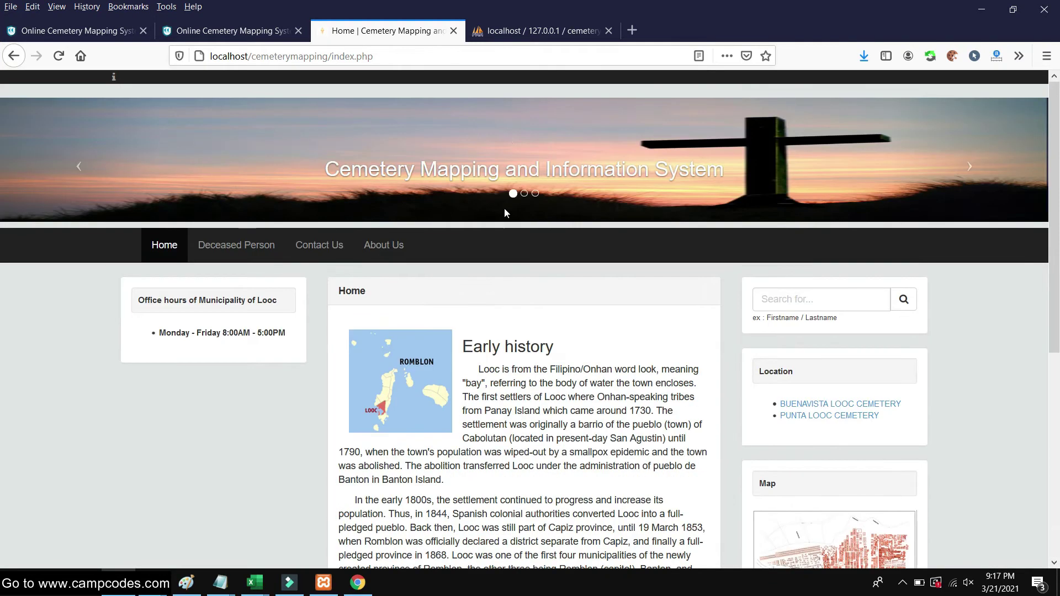
- Check the admin login page in Chrome, and return to Firefox to view the Deceased Person page
{"action": "mouse_move", "coordinate": [364, 575]}
{"action": "left_click", "coordinate": [357, 501]}
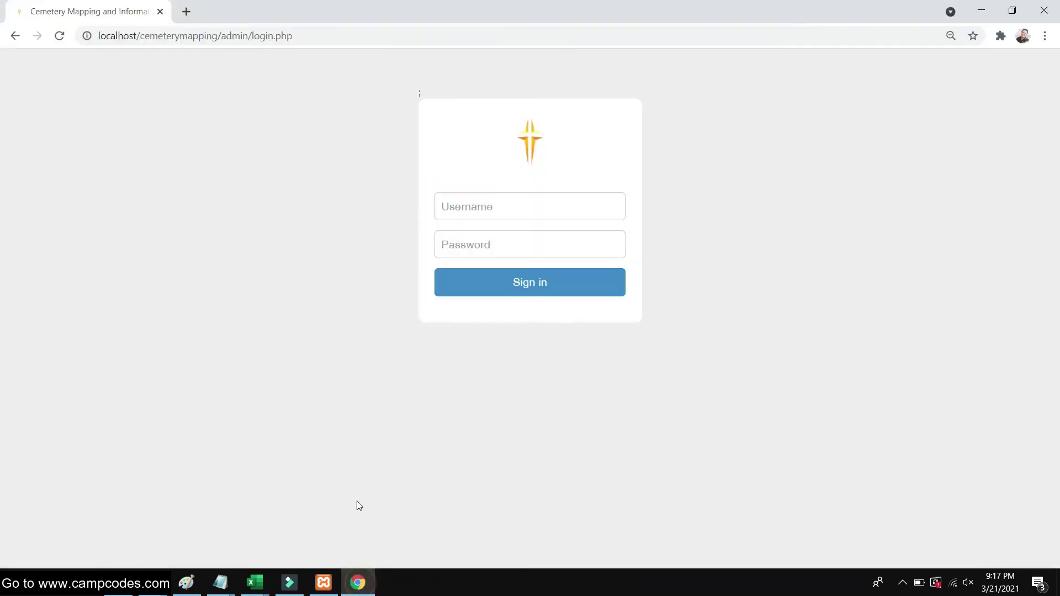
{"action": "key", "text": "alt+Tab"}
{"action": "left_click", "coordinate": [255, 242]}
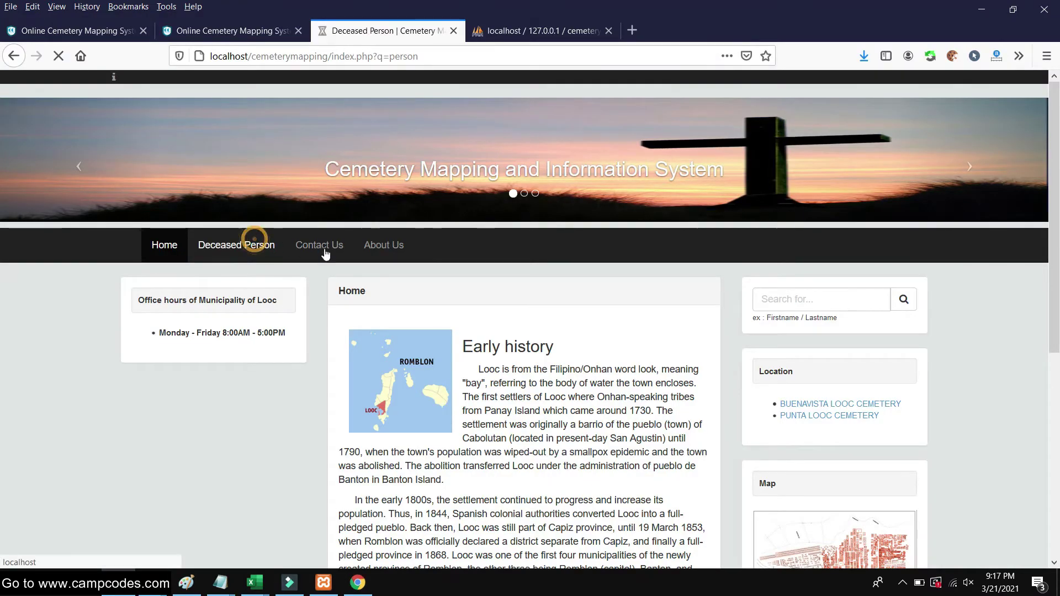
{"action": "scroll", "coordinate": [398, 559], "scroll_direction": "down", "scroll_amount": 3}
- Switch to the admin login page in Chrome and start filling in the username with "c"
{"action": "left_click", "coordinate": [357, 583]}
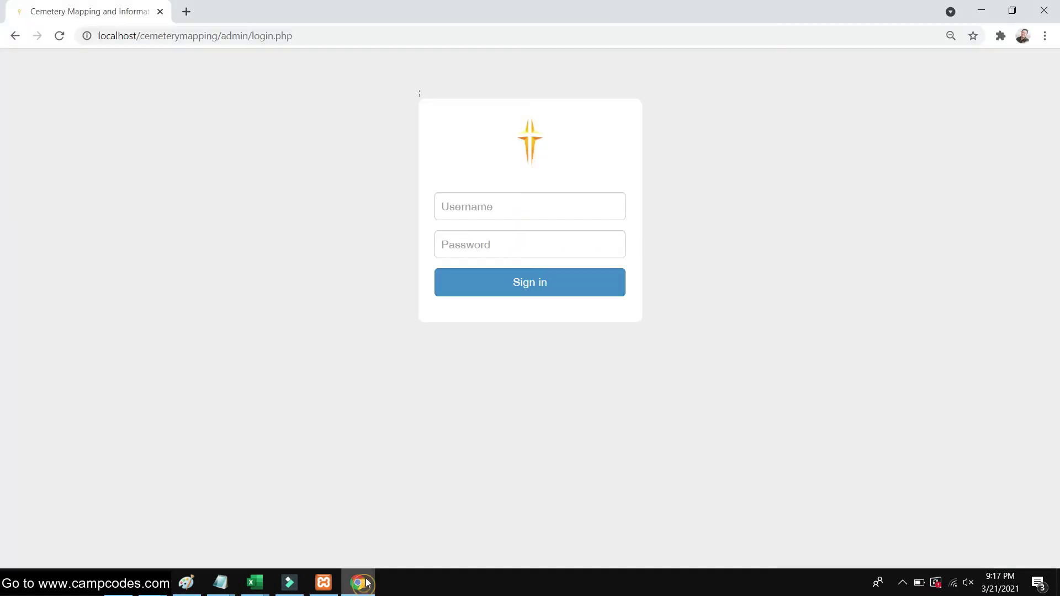
{"action": "left_click", "coordinate": [499, 208]}
{"action": "type", "text": "c"}
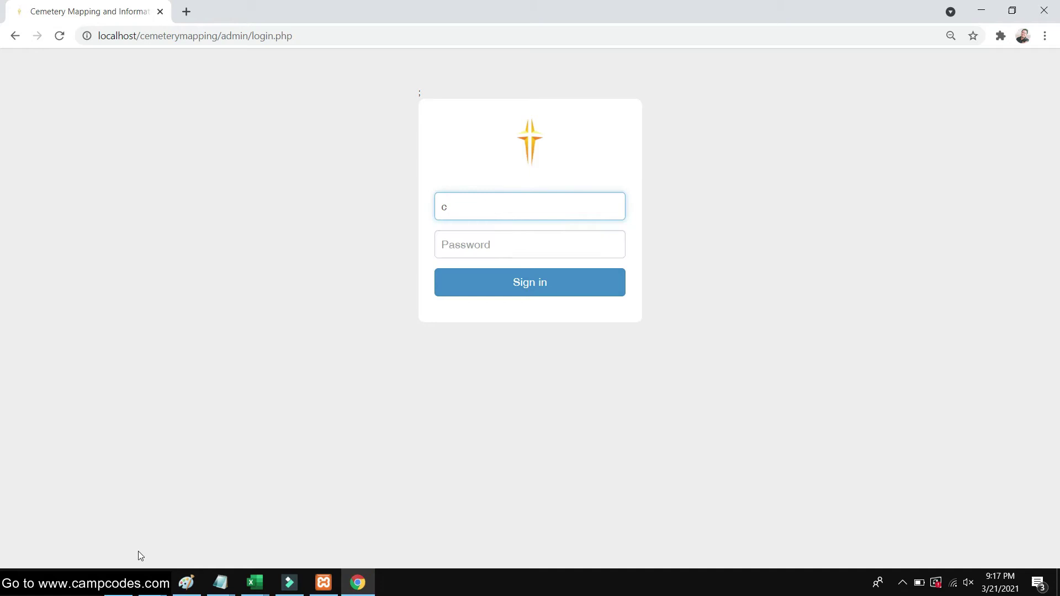
- Switch to Firefox and look up the Login Access details on the CampCodes project page
{"action": "key", "text": "alt+Tab"}
{"action": "left_click", "coordinate": [77, 30]}
{"action": "scroll", "coordinate": [170, 287], "scroll_direction": "down", "scroll_amount": 10}
{"action": "scroll", "coordinate": [170, 287], "scroll_direction": "down", "scroll_amount": 15}
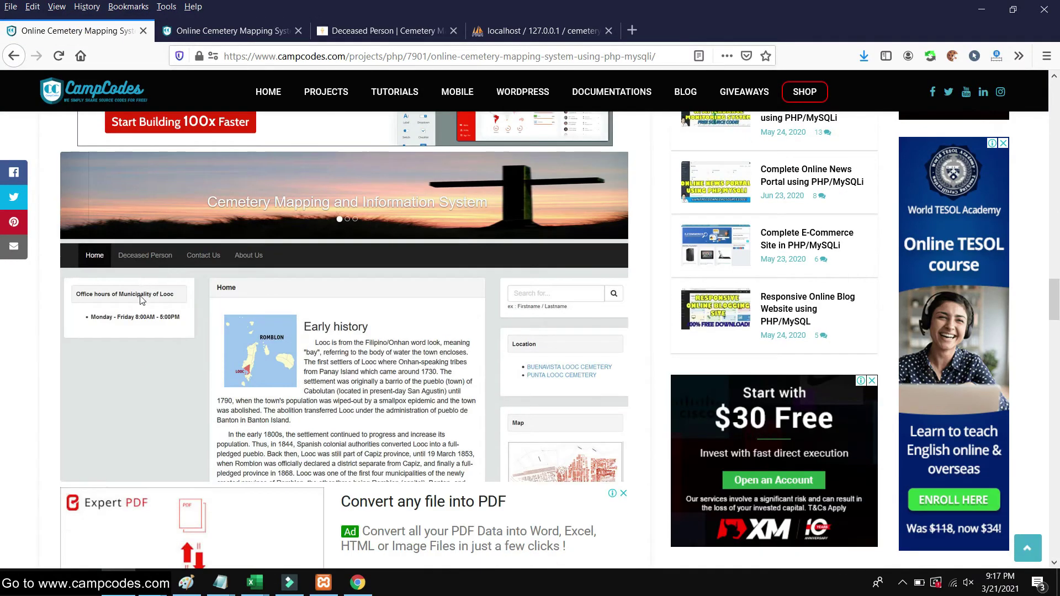
{"action": "scroll", "coordinate": [140, 297], "scroll_direction": "down", "scroll_amount": 15}
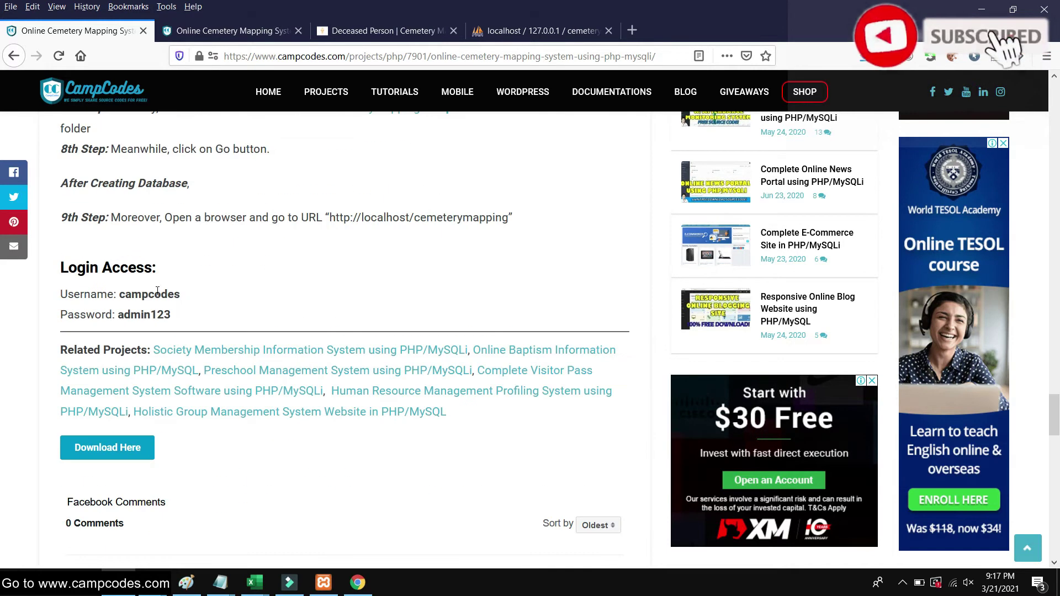
{"action": "mouse_move", "coordinate": [120, 295]}
{"action": "left_mouse_down"}
{"action": "mouse_move", "coordinate": [182, 297]}
{"action": "mouse_move", "coordinate": [121, 294]}
{"action": "left_mouse_up"}
{"action": "left_click", "coordinate": [244, 289]}
- Switch to Chrome and try to sign in to the admin site with the username campcodes and the account password
{"action": "left_click", "coordinate": [358, 582]}
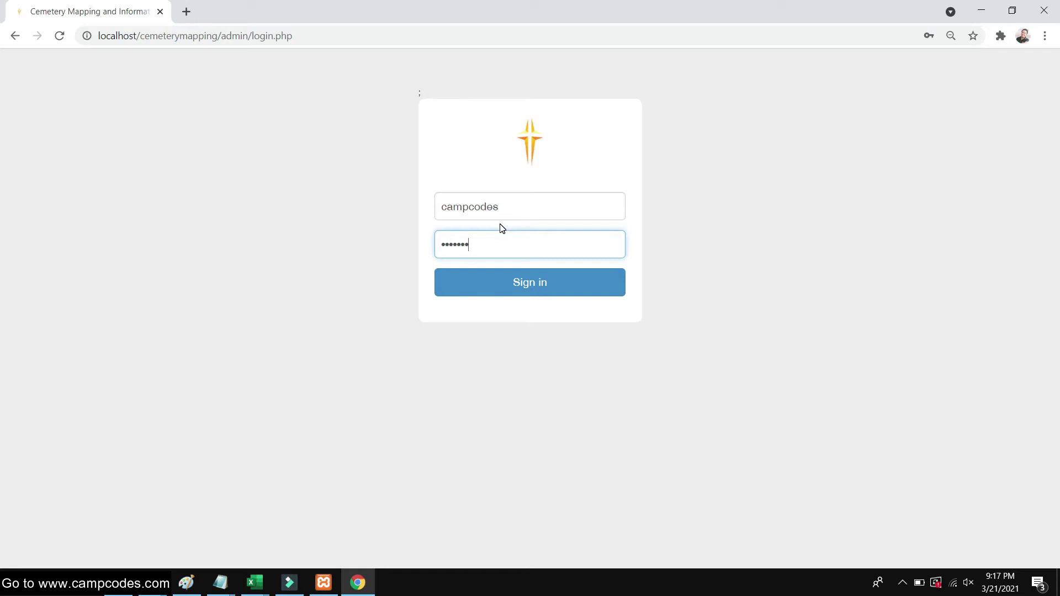
{"action": "left_click", "coordinate": [509, 282]}
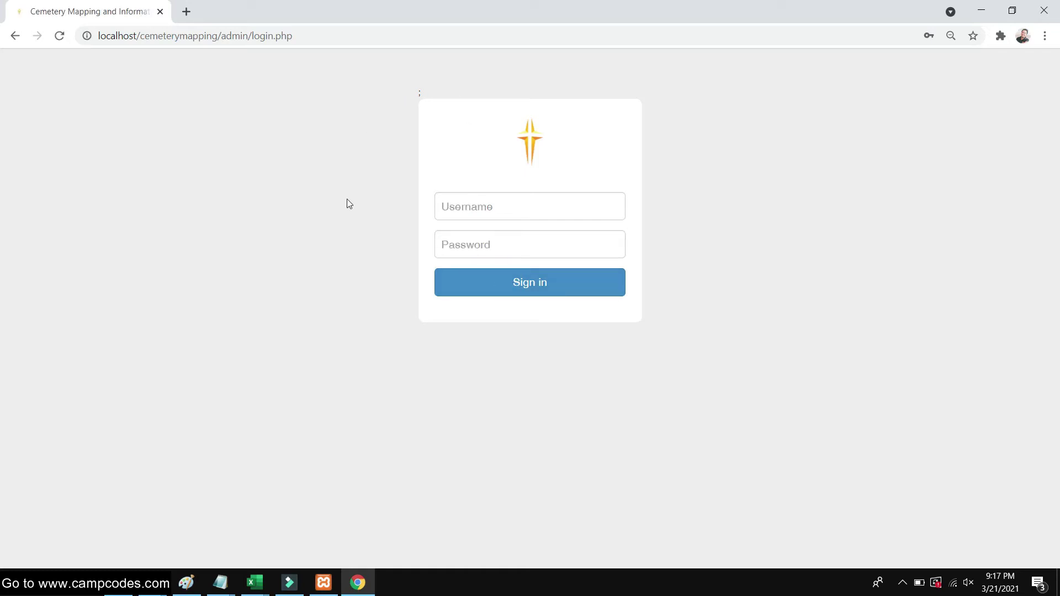
{"action": "left_click", "coordinate": [508, 282]}
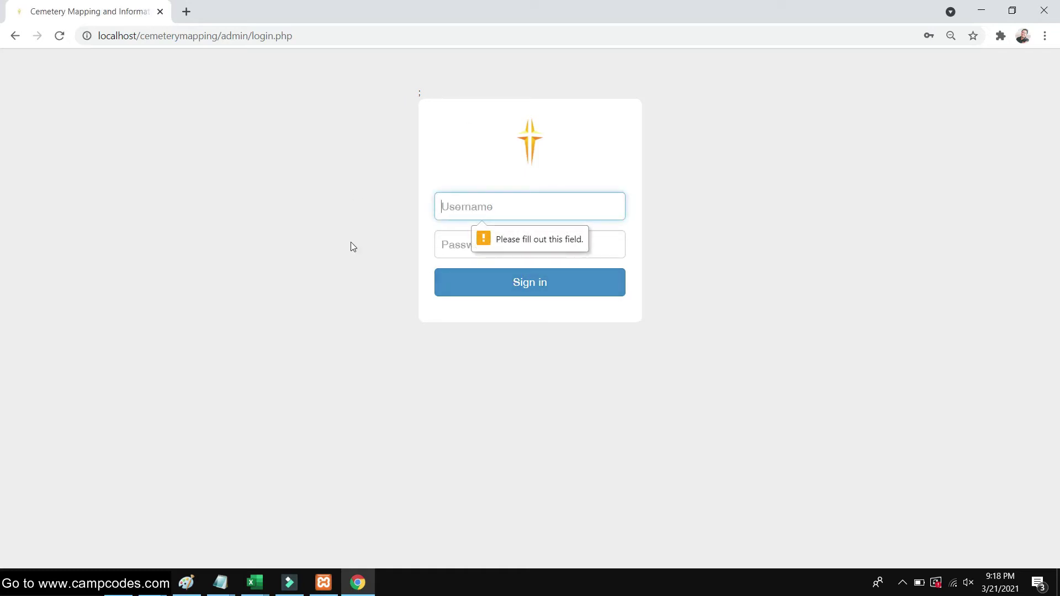
- Switch back to Firefox and look over the cemetery site's About Us page with the CampCodes entry
{"action": "key", "text": "alt+Tab"}
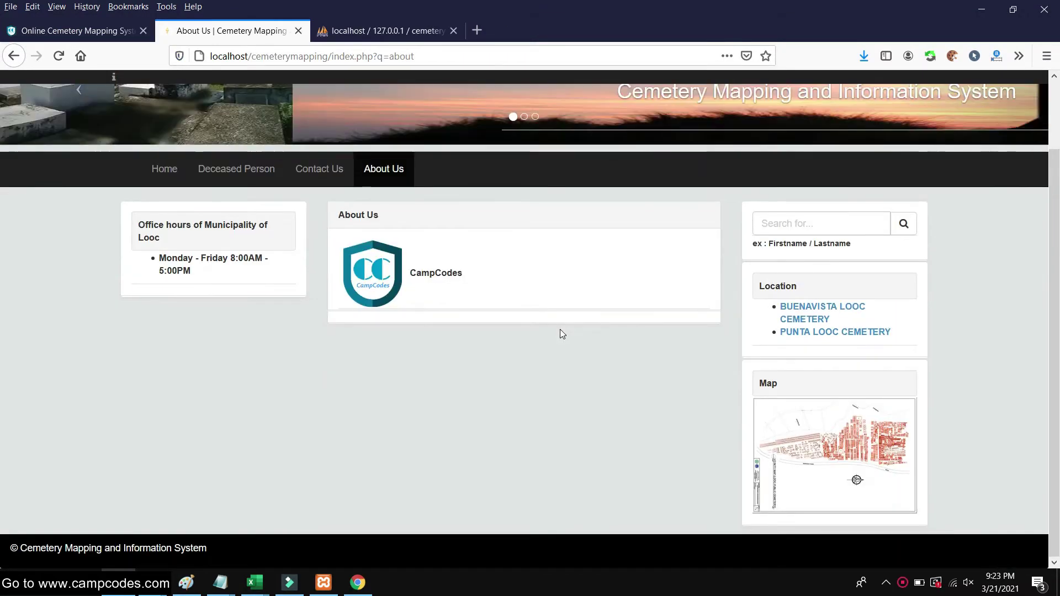
{"action": "scroll", "coordinate": [493, 369], "scroll_direction": "down", "scroll_amount": 2}
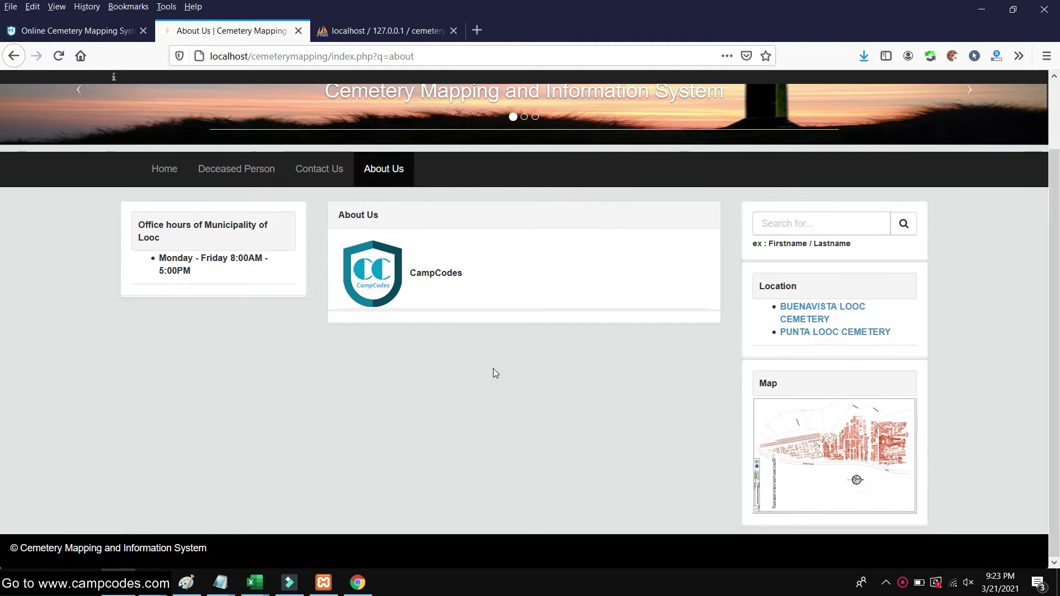
{"action": "scroll", "coordinate": [493, 368], "scroll_direction": "up", "scroll_amount": 2}
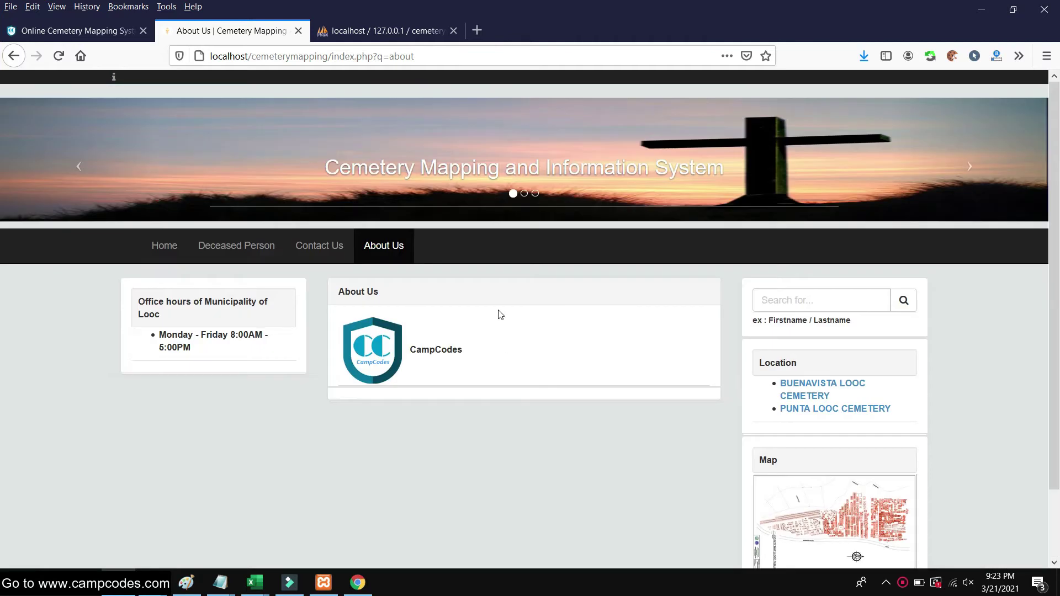
- Go back to the CampCodes project page and check the revised Login Access credentials
{"action": "left_click", "coordinate": [51, 25]}
{"action": "scroll", "coordinate": [180, 293], "scroll_direction": "down", "scroll_amount": 1}
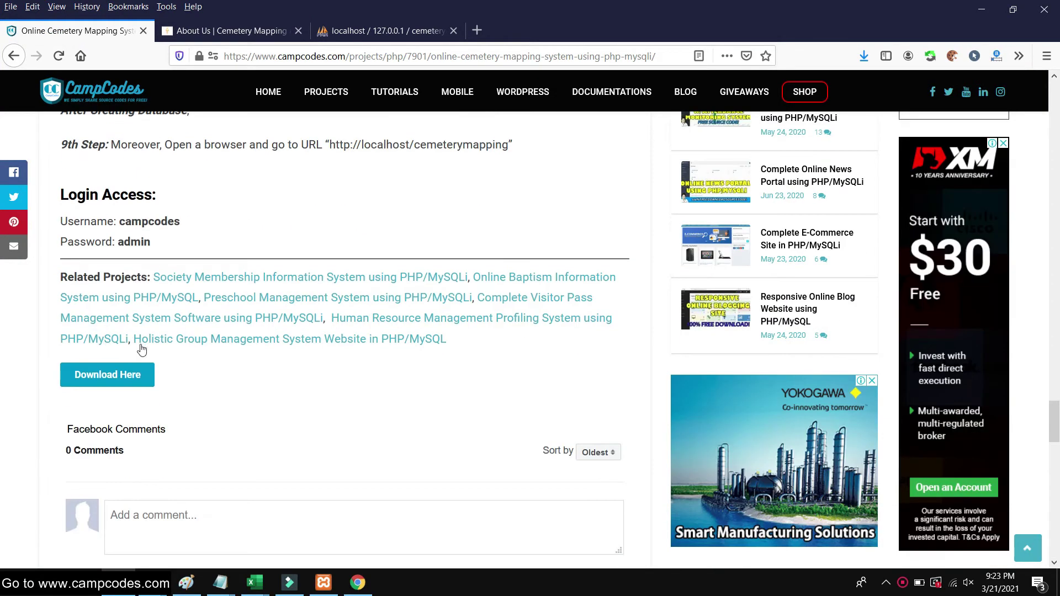
{"action": "scroll", "coordinate": [181, 285], "scroll_direction": "up", "scroll_amount": 1}
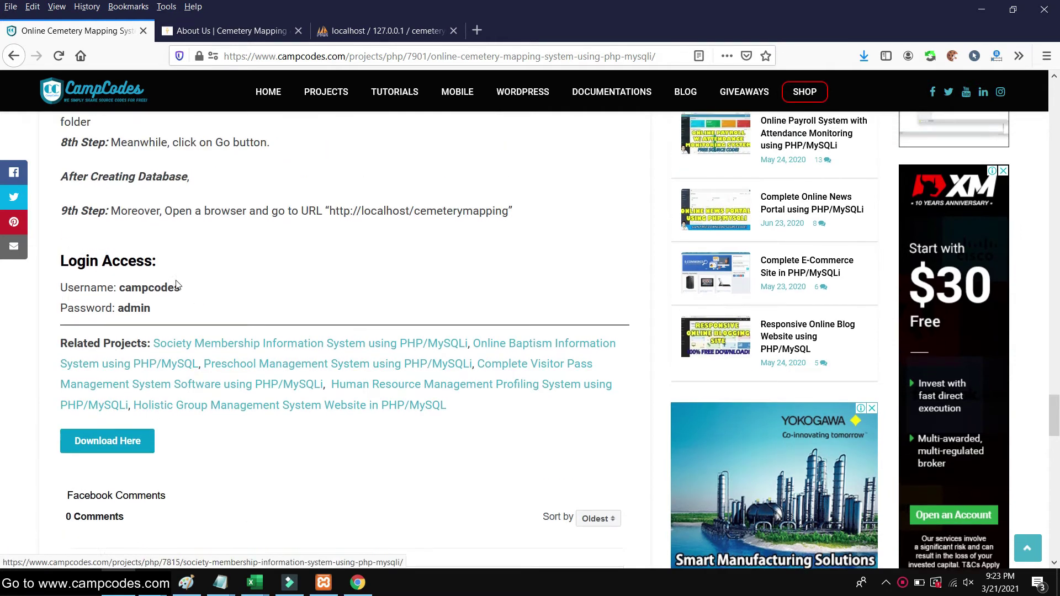
- Check the Login Access credentials on the project page and start Apache and MySQL in the XAMPP Control Panel
{"action": "left_click_drag", "start_coordinate": [146, 315], "coordinate": [54, 297]}
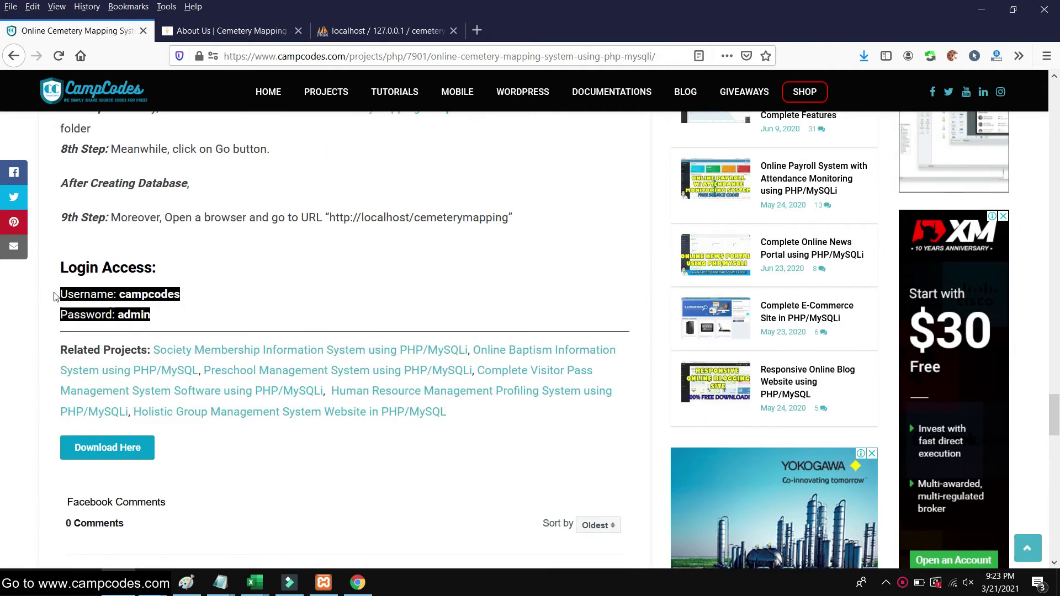
{"action": "left_click", "coordinate": [281, 267]}
{"action": "left_click", "coordinate": [324, 583]}
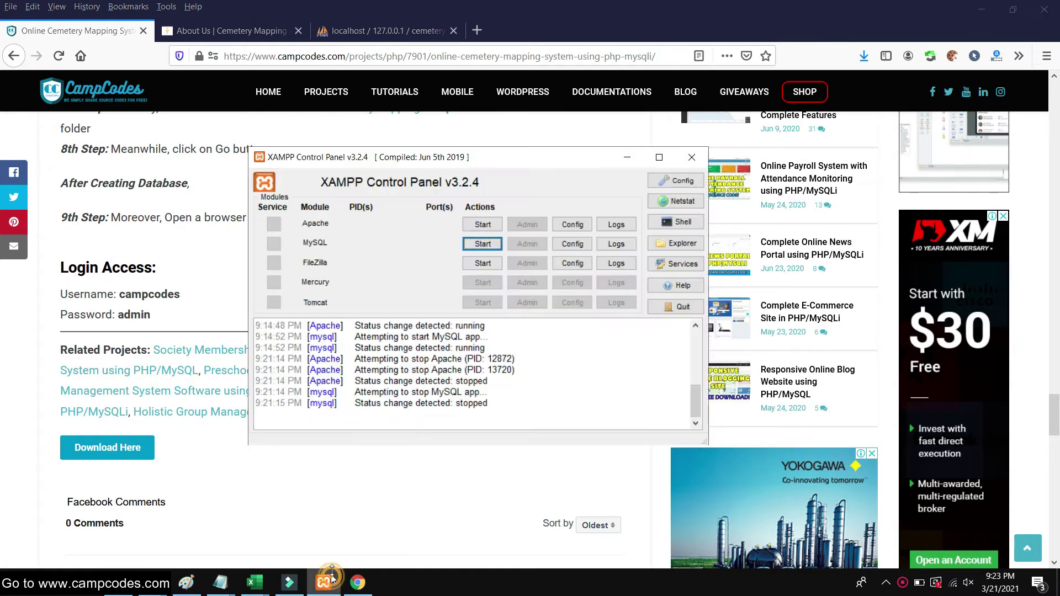
{"action": "left_click", "coordinate": [483, 225]}
{"action": "left_click", "coordinate": [483, 243]}
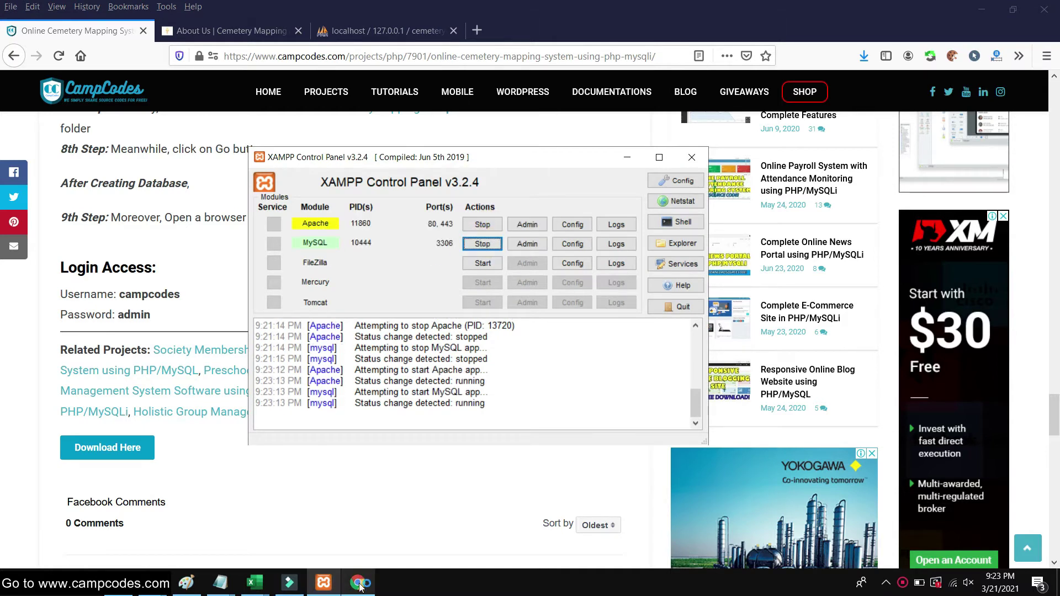
- Switch to Chrome and fill in the username campcodes on the admin login form
{"action": "left_click", "coordinate": [358, 582]}
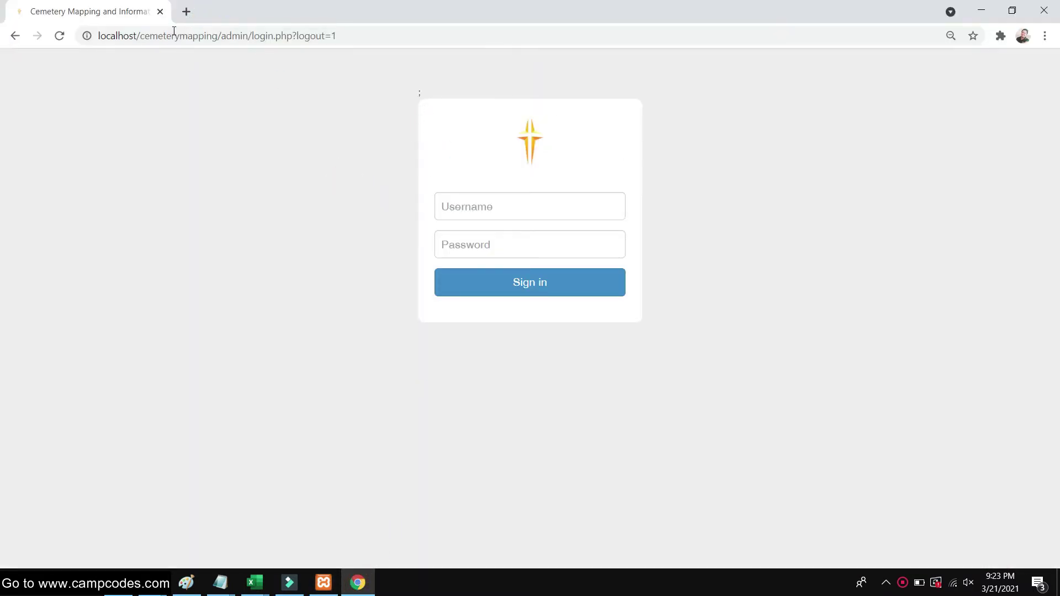
{"action": "right_click", "coordinate": [126, 11]}
{"action": "left_click", "coordinate": [171, 89]}
{"action": "left_click", "coordinate": [481, 205]}
{"action": "left_click", "coordinate": [477, 267]}
- Copy the account password from the project page in Firefox, paste it into the admin login form in Chrome and sign in
{"action": "key", "text": "alt+Tab"}
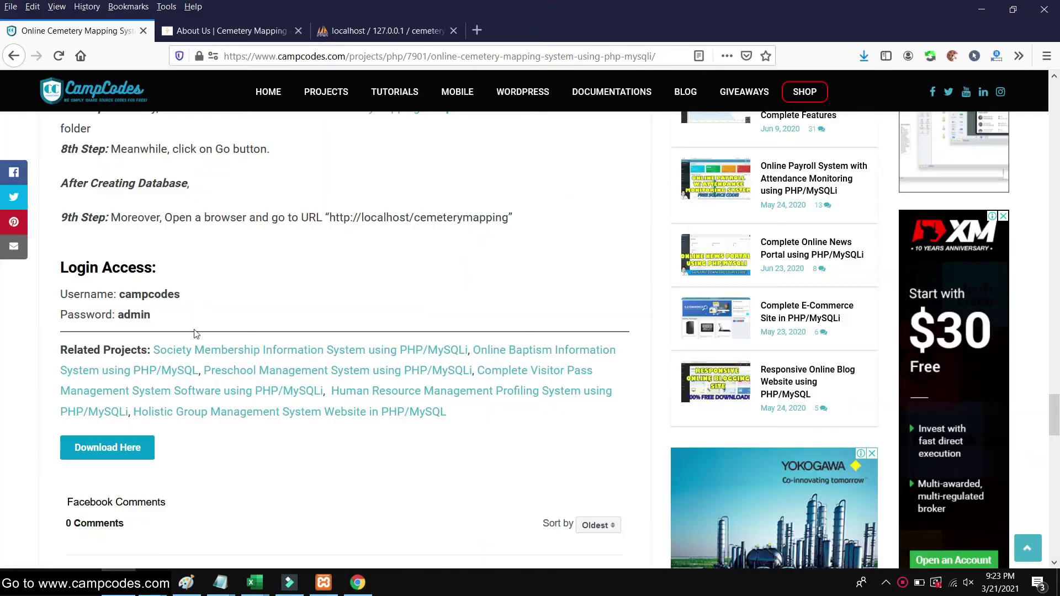
{"action": "right_click", "coordinate": [141, 316]}
{"action": "left_click", "coordinate": [159, 320]}
{"action": "left_click", "coordinate": [358, 583]}
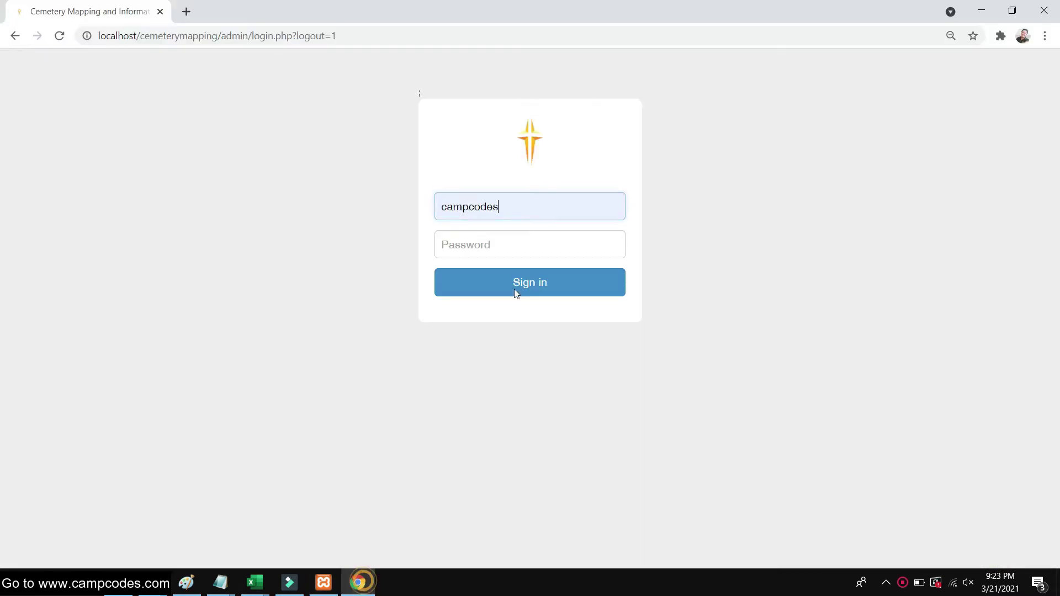
{"action": "right_click", "coordinate": [488, 237]}
{"action": "left_click", "coordinate": [530, 386]}
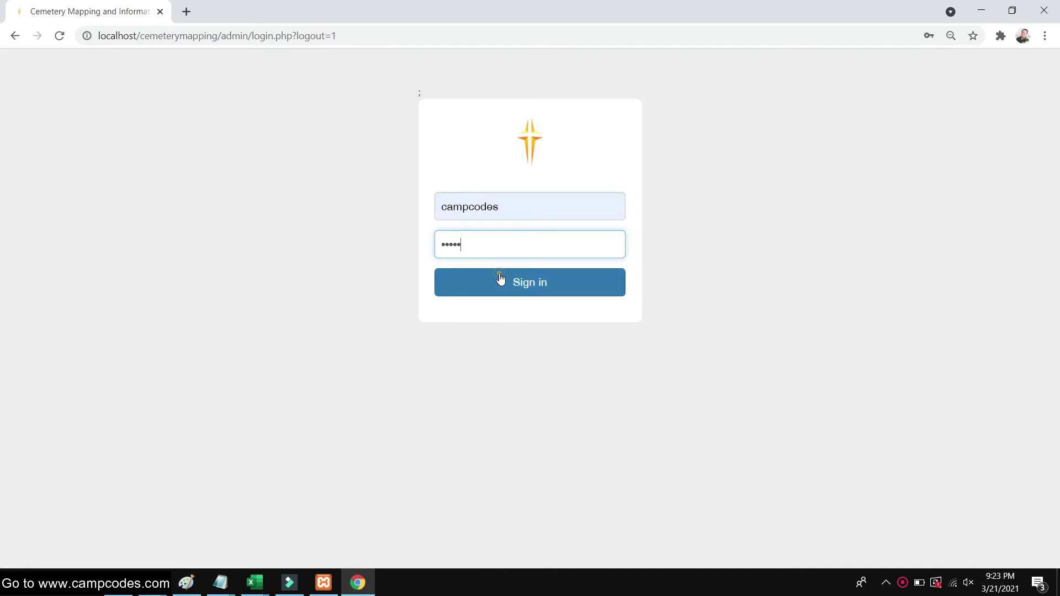
{"action": "left_click", "coordinate": [500, 279]}
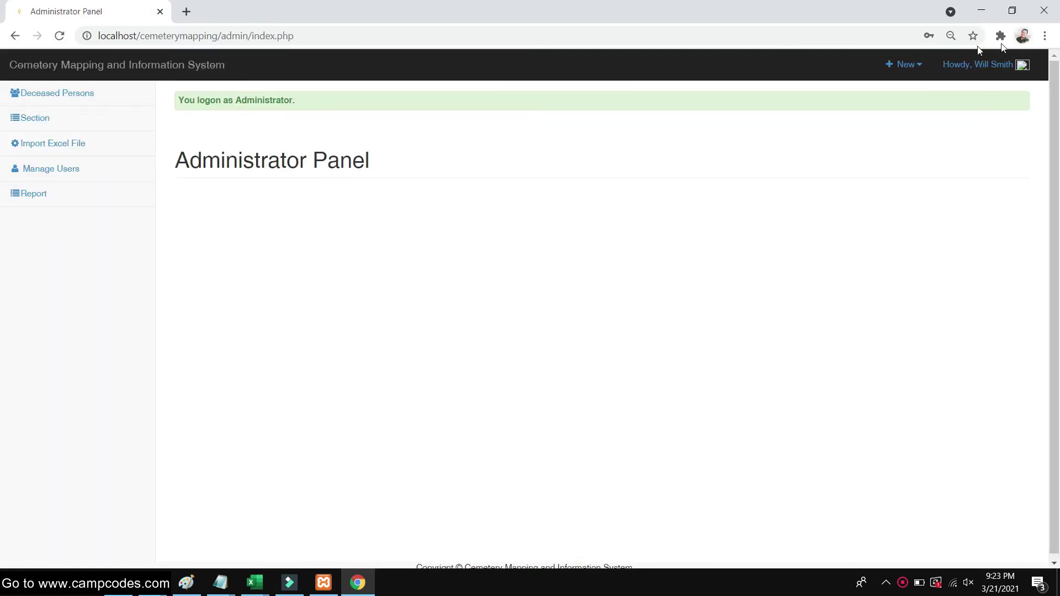
- Look over the admin options for creating new records and browse the List of Deceased Person
{"action": "mouse_move", "coordinate": [914, 66]}
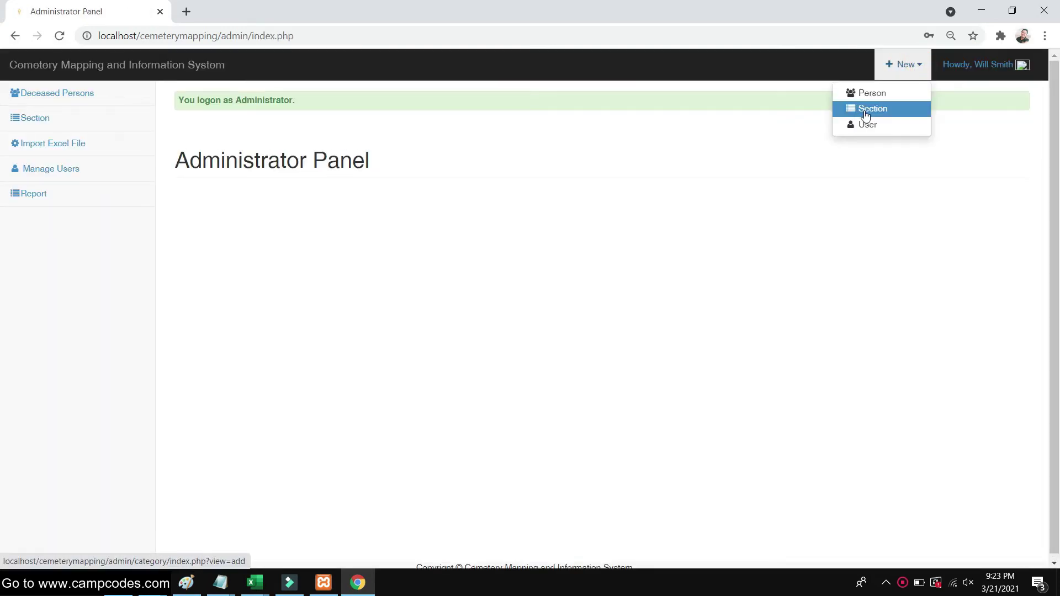
{"action": "left_click", "coordinate": [785, 203]}
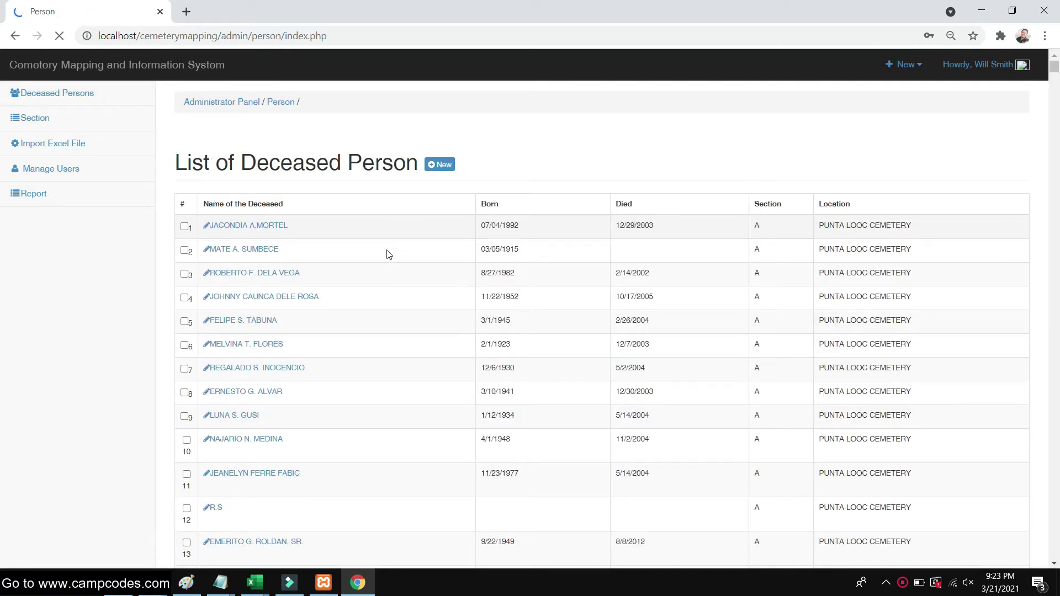
{"action": "scroll", "coordinate": [463, 284], "scroll_direction": "down", "scroll_amount": 15}
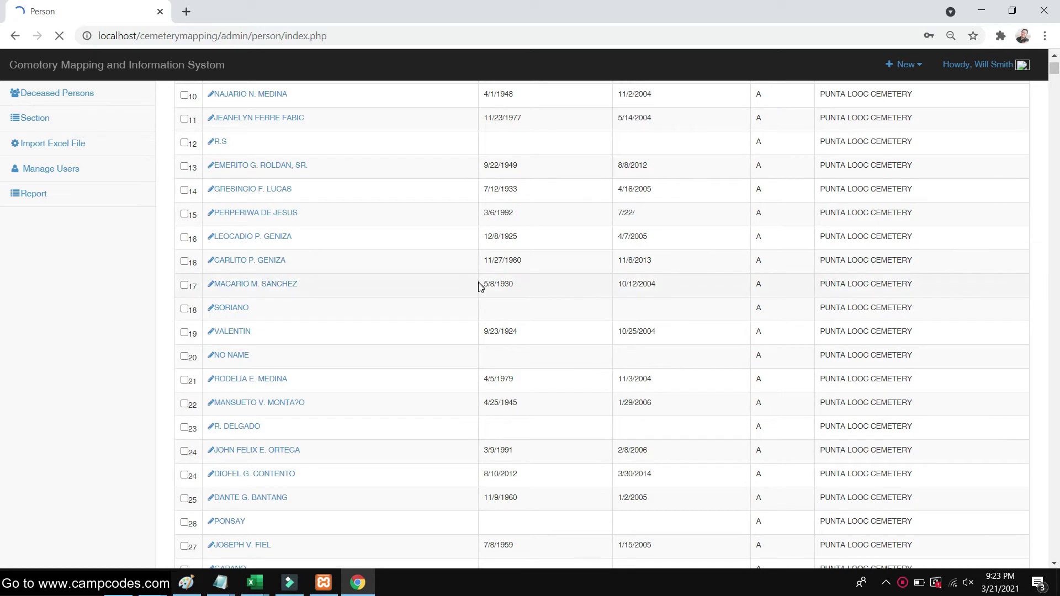
{"action": "scroll", "coordinate": [476, 289], "scroll_direction": "down", "scroll_amount": 5}
{"action": "scroll", "coordinate": [475, 288], "scroll_direction": "up", "scroll_amount": 20}
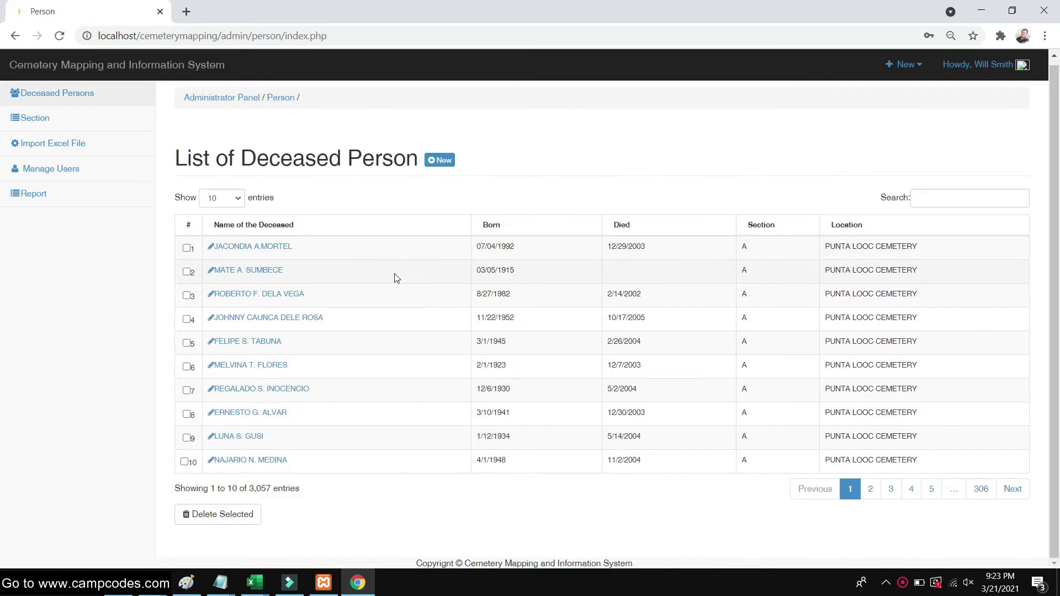
- Open the Add New Person form from the deceased persons list, ready to enter the grave number
{"action": "left_click", "coordinate": [441, 166]}
{"action": "left_click", "coordinate": [422, 202]}
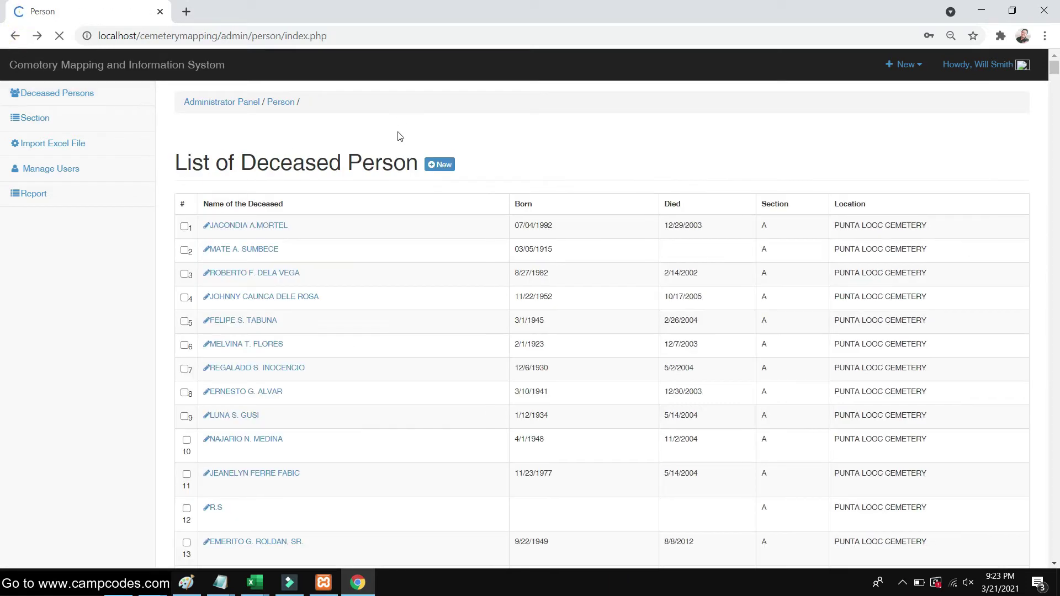
{"action": "left_click", "coordinate": [440, 166]}
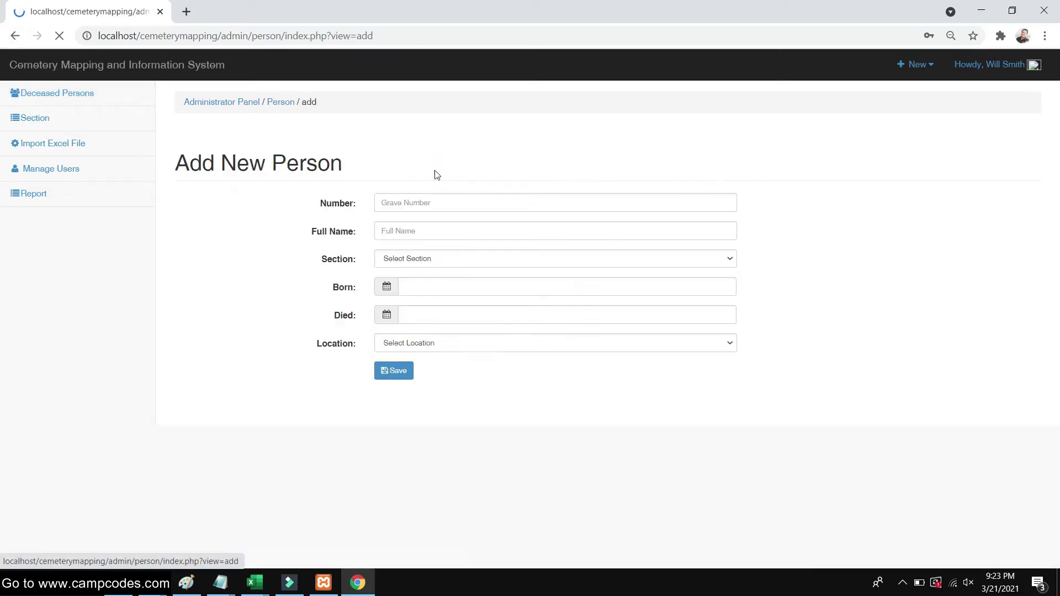
{"action": "left_click", "coordinate": [415, 202]}
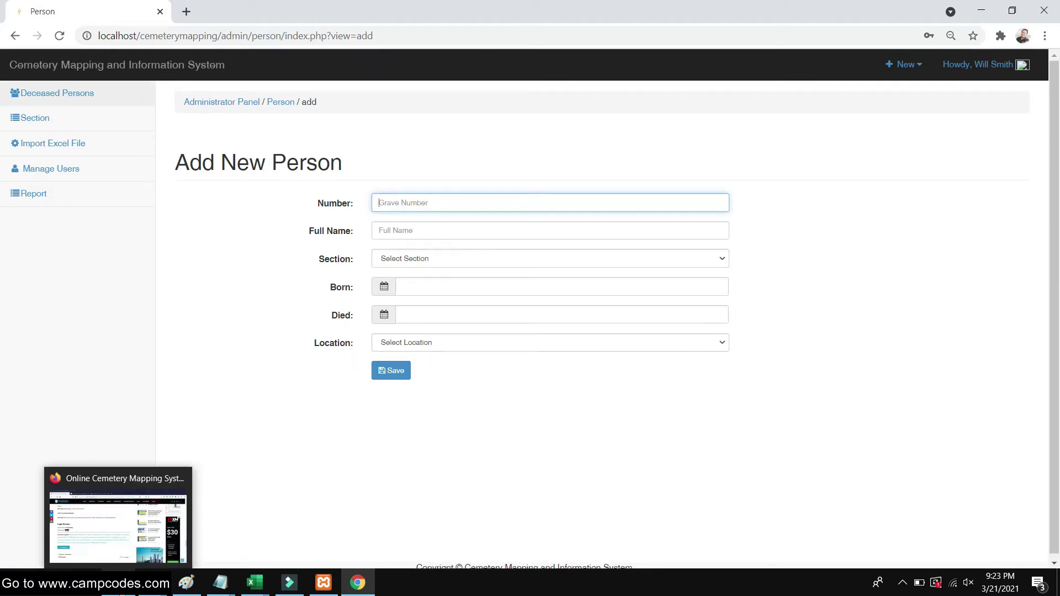
- Switch to Firefox and view the public cemetery site's Home page and its Deceased Person list
{"action": "left_click", "coordinate": [160, 525]}
{"action": "scroll", "coordinate": [163, 528], "scroll_direction": "up", "scroll_amount": 1}
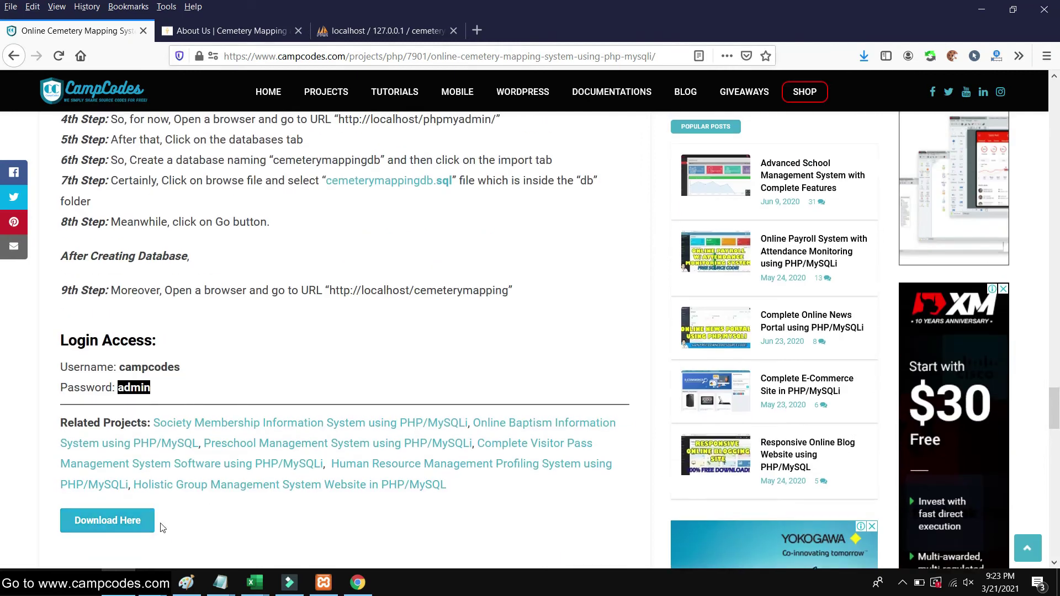
{"action": "left_click", "coordinate": [230, 30]}
{"action": "left_click", "coordinate": [175, 249]}
{"action": "scroll", "coordinate": [289, 201], "scroll_direction": "down", "scroll_amount": 3}
{"action": "scroll", "coordinate": [288, 201], "scroll_direction": "up", "scroll_amount": 3}
{"action": "left_click", "coordinate": [249, 251]}
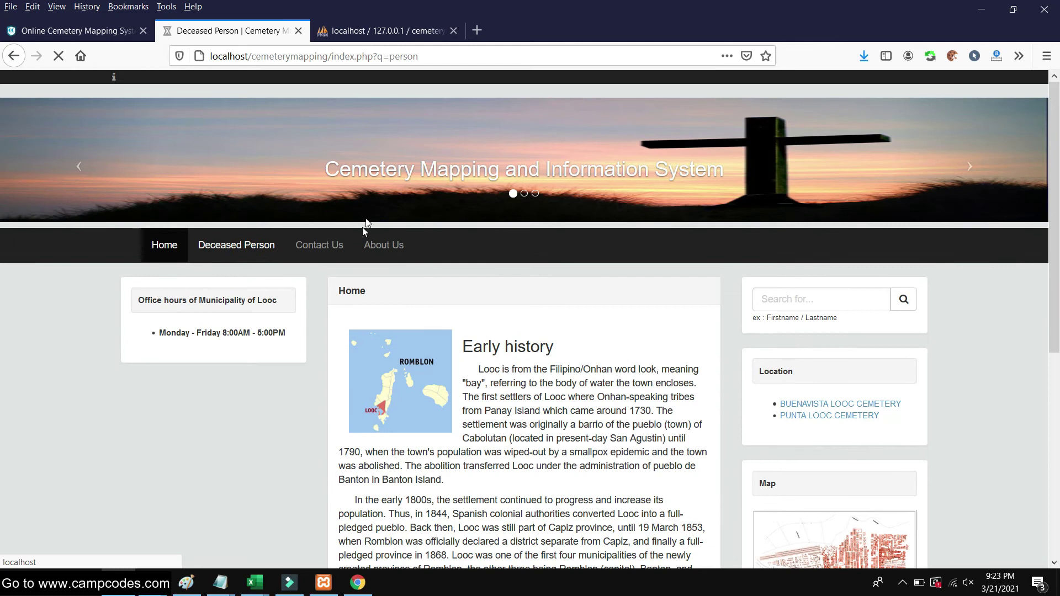
{"action": "scroll", "coordinate": [771, 225], "scroll_direction": "down", "scroll_amount": 5}
{"action": "scroll", "coordinate": [770, 200], "scroll_direction": "down", "scroll_amount": 2}
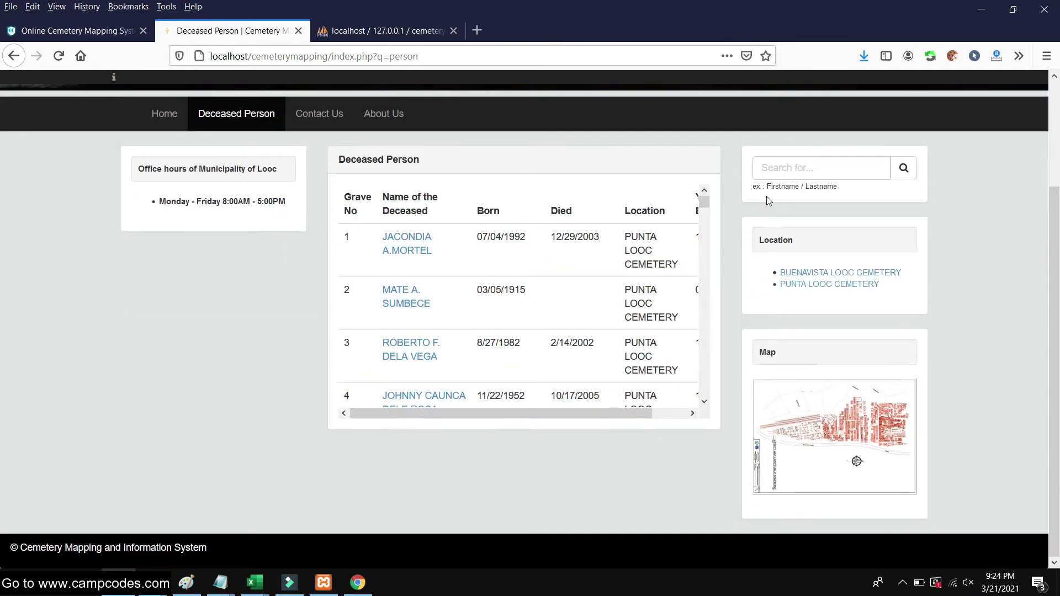
- Filter the public Deceased Person list to BUENAVISTA LOOC CEMETERY and examine its grave numbers and names
{"action": "left_click", "coordinate": [838, 271]}
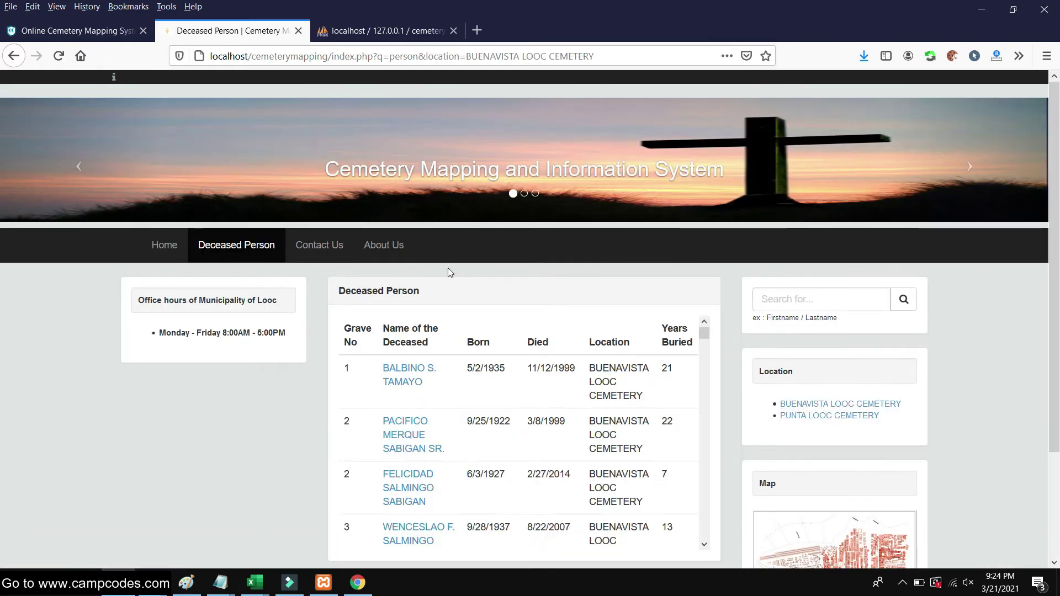
{"action": "scroll", "coordinate": [449, 267], "scroll_direction": "down", "scroll_amount": 3}
{"action": "scroll", "coordinate": [407, 300], "scroll_direction": "down", "scroll_amount": 4}
{"action": "scroll", "coordinate": [628, 250], "scroll_direction": "down", "scroll_amount": 15}
{"action": "scroll", "coordinate": [551, 244], "scroll_direction": "up", "scroll_amount": 6}
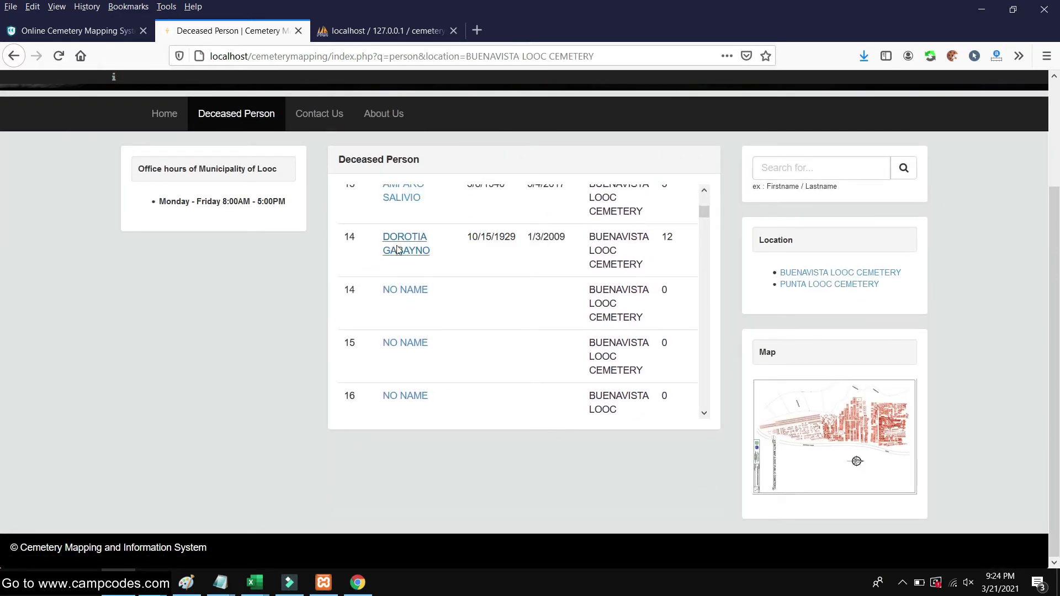
{"action": "triple_click", "coordinate": [449, 288]}
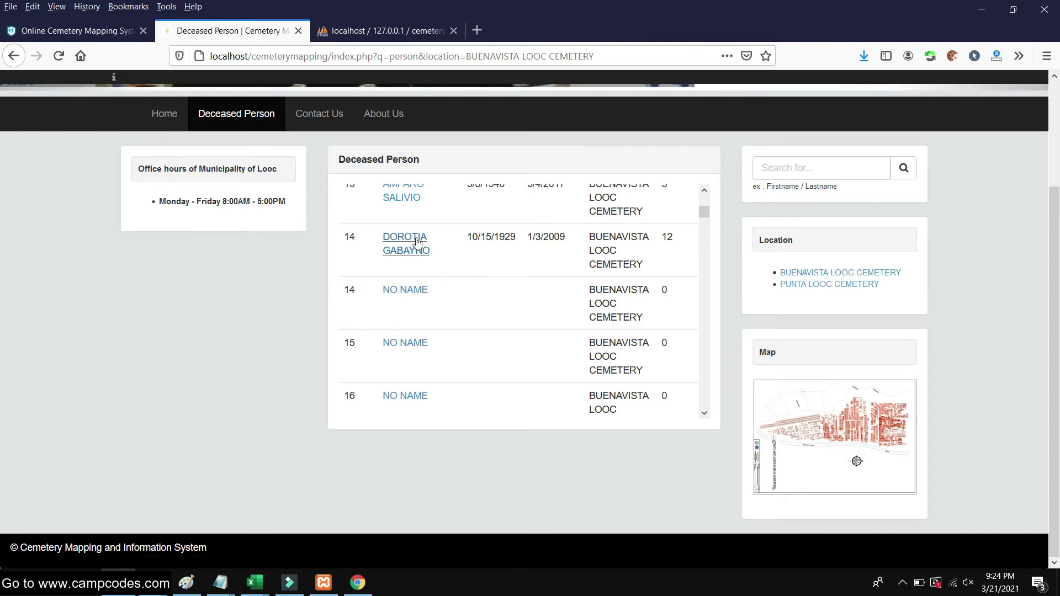
{"action": "scroll", "coordinate": [484, 269], "scroll_direction": "up", "scroll_amount": 2}
{"action": "scroll", "coordinate": [481, 271], "scroll_direction": "down", "scroll_amount": 5}
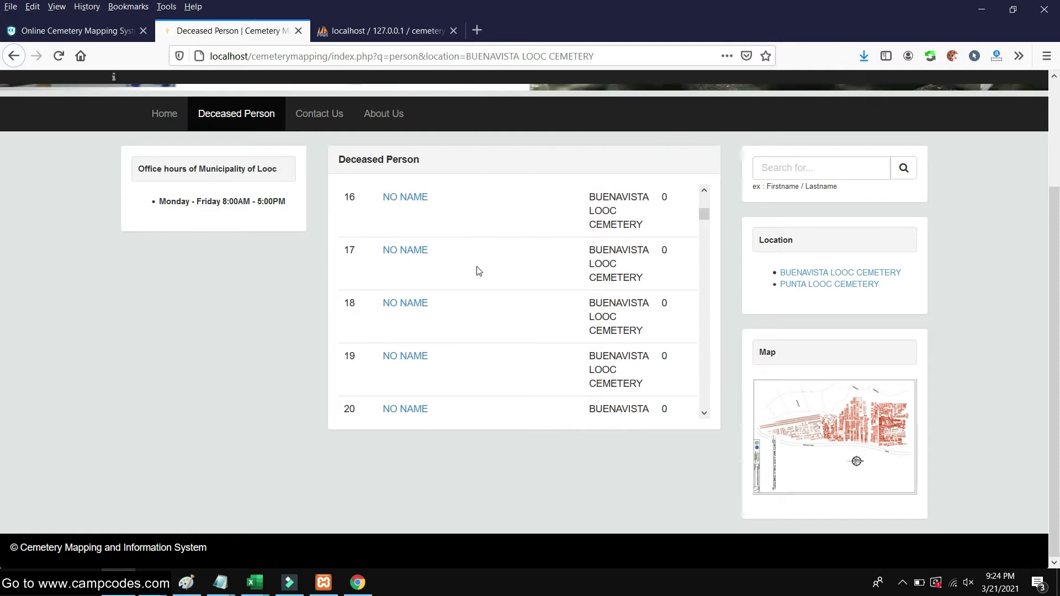
{"action": "scroll", "coordinate": [476, 270], "scroll_direction": "up", "scroll_amount": 2}
{"action": "scroll", "coordinate": [446, 251], "scroll_direction": "down", "scroll_amount": 2}
{"action": "scroll", "coordinate": [432, 276], "scroll_direction": "up", "scroll_amount": 2}
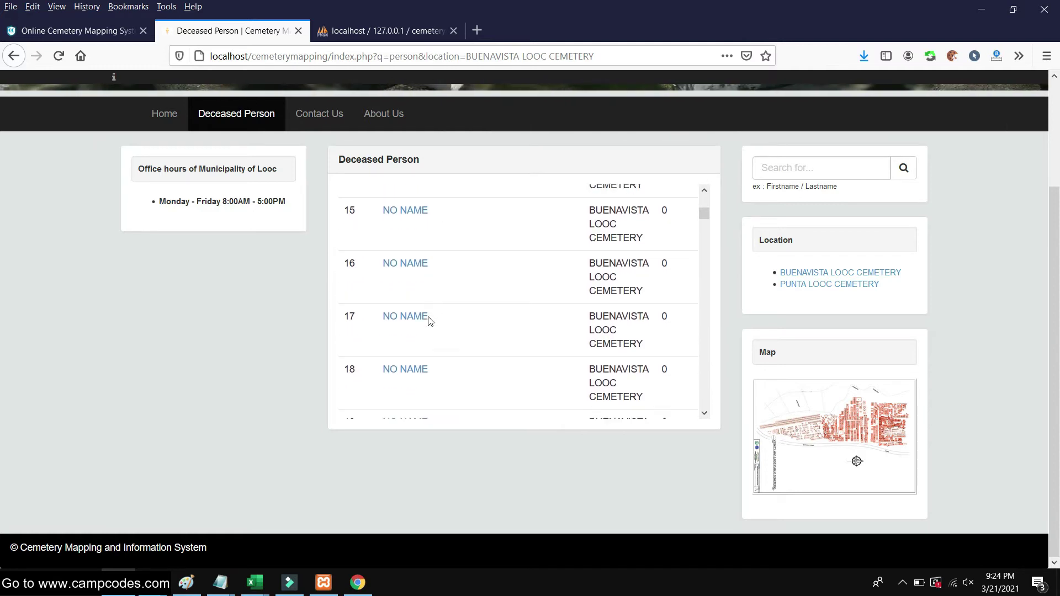
{"action": "scroll", "coordinate": [469, 283], "scroll_direction": "up", "scroll_amount": 20}
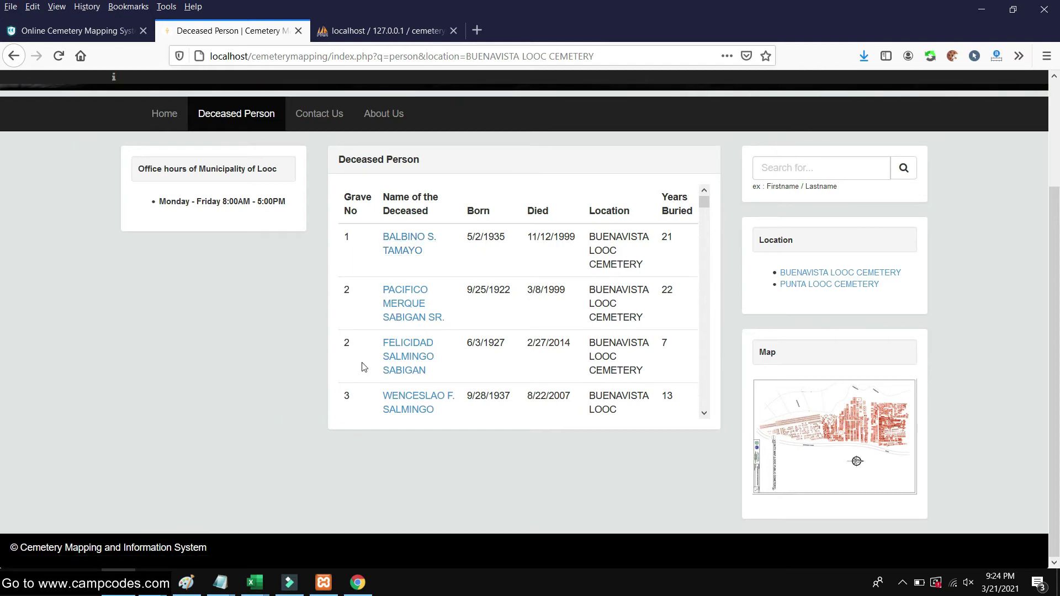
- Back in Chrome, enter grave number 1 and the person's full name in the Add New Person form
{"action": "left_click", "coordinate": [358, 582]}
{"action": "left_click", "coordinate": [408, 226]}
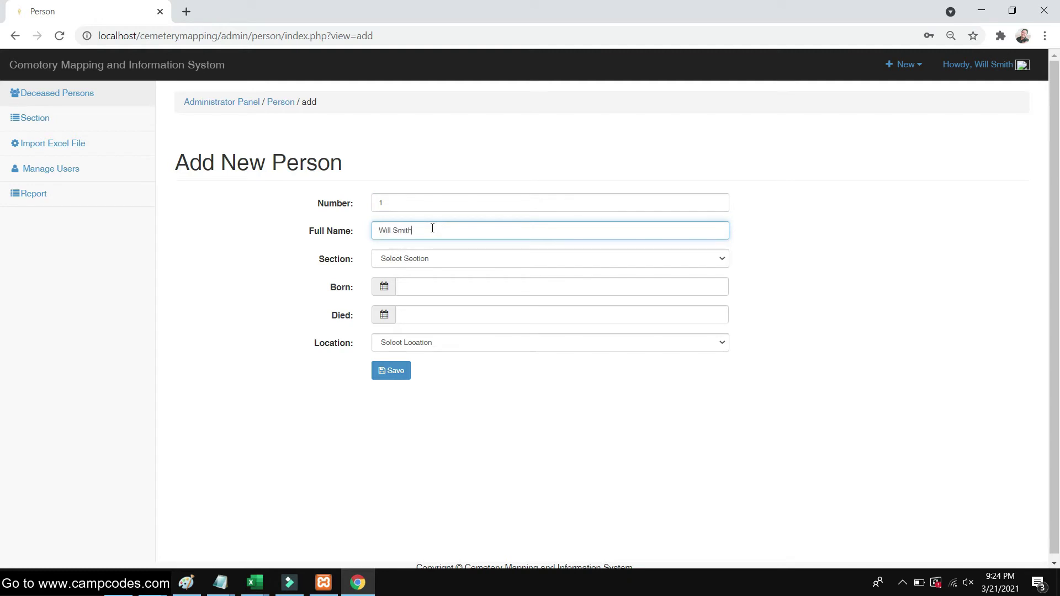
{"action": "left_click", "coordinate": [413, 261]}
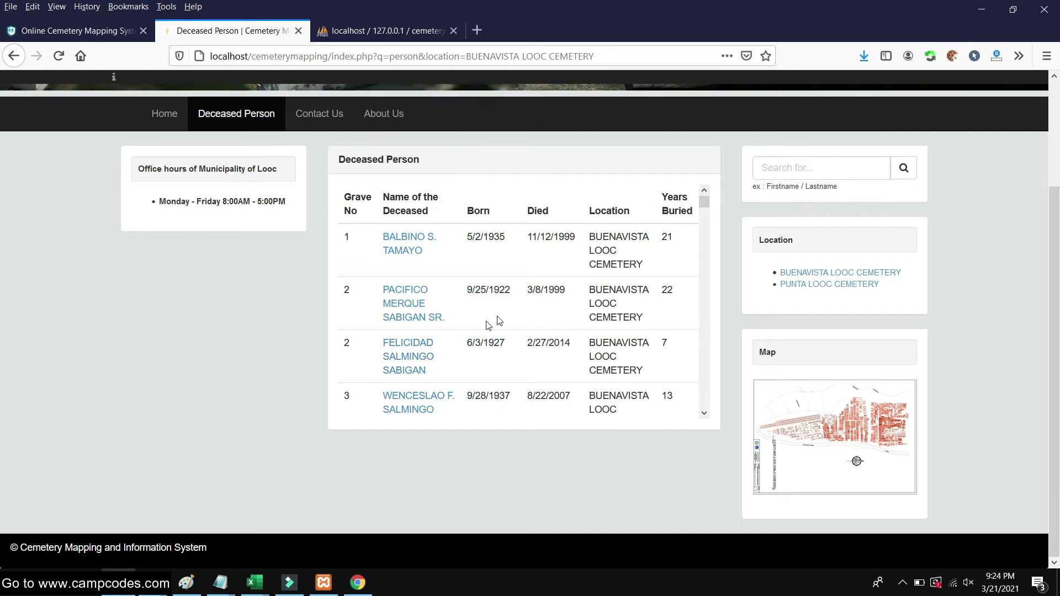
- Recheck the public list's columns in Firefox, and set the new person's section to A in Chrome
{"action": "scroll", "coordinate": [634, 246], "scroll_direction": "up", "scroll_amount": 2}
{"action": "scroll", "coordinate": [606, 283], "scroll_direction": "down", "scroll_amount": 2}
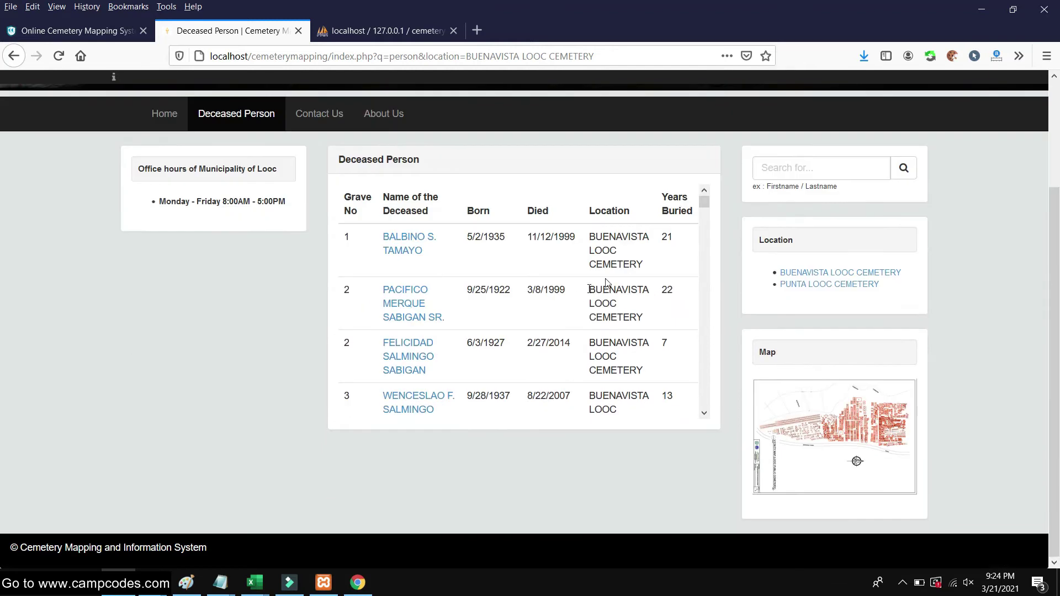
{"action": "left_click", "coordinate": [359, 582]}
{"action": "left_click", "coordinate": [429, 262]}
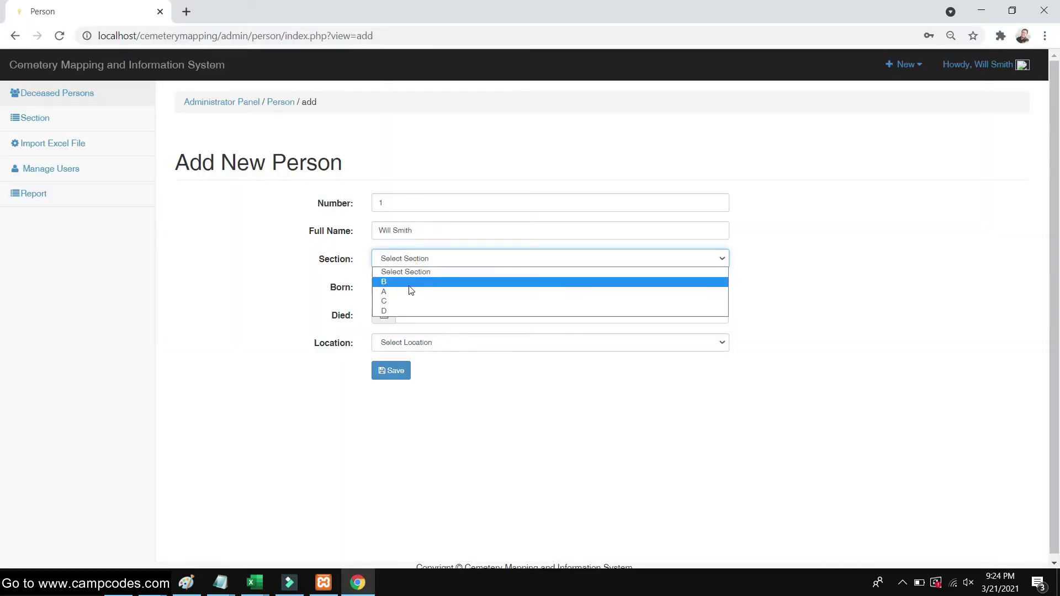
{"action": "left_click", "coordinate": [409, 282]}
{"action": "left_click", "coordinate": [412, 287]}
- Fill in the new person's date of birth and set the Died date to 09/29/2021
{"action": "left_click", "coordinate": [434, 290]}
{"action": "type", "text": "02/08/2012"}
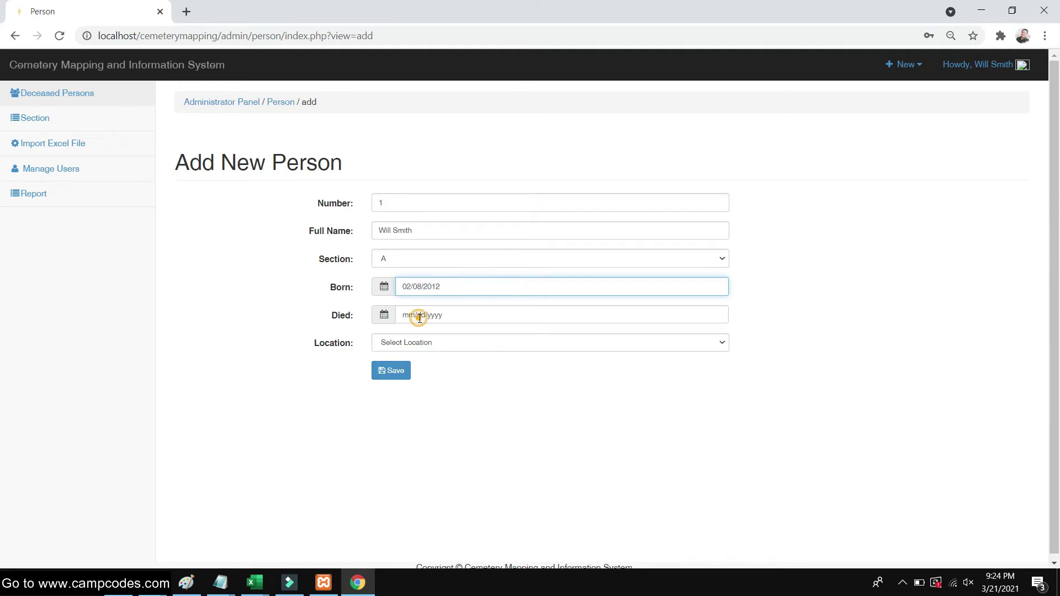
{"action": "left_click", "coordinate": [420, 317]}
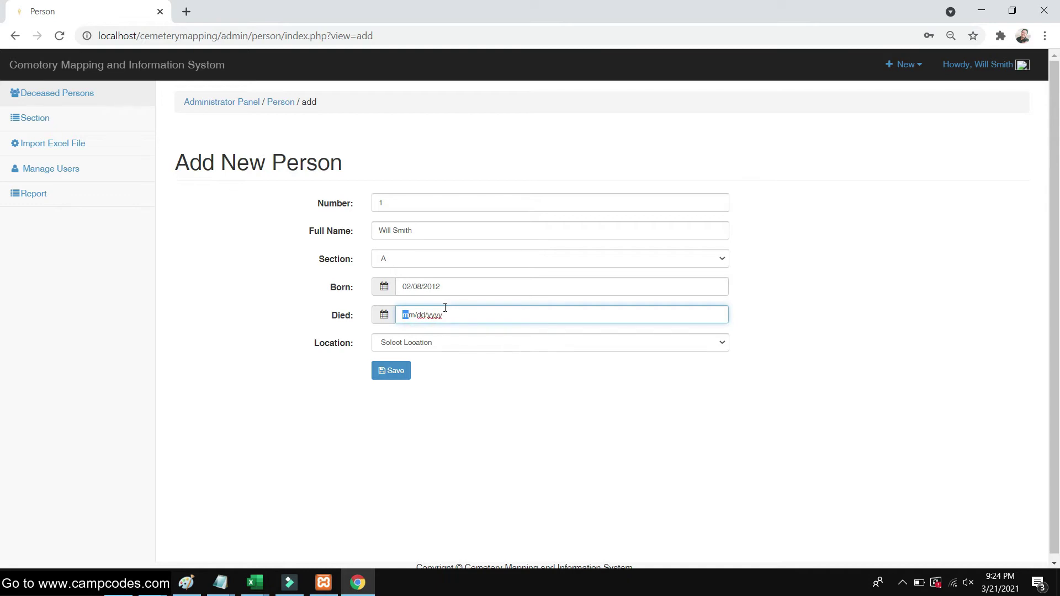
{"action": "type", "text": "09"}
- Set the new person's location to PUNTA LOOC CEMETERY and try to save the record
{"action": "left_click", "coordinate": [442, 341]}
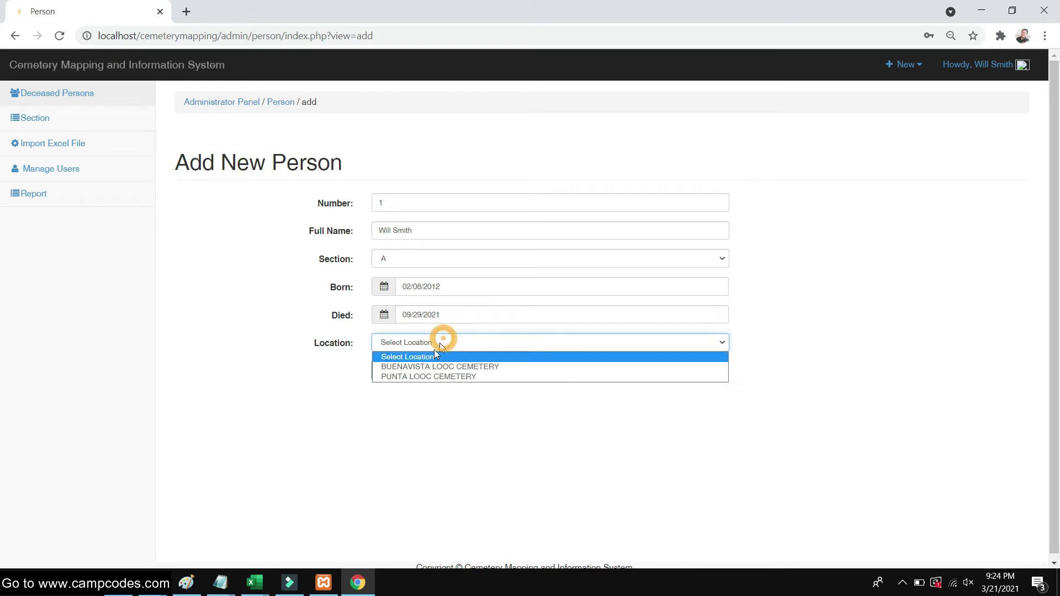
{"action": "left_click", "coordinate": [445, 376]}
{"action": "left_click", "coordinate": [392, 370]}
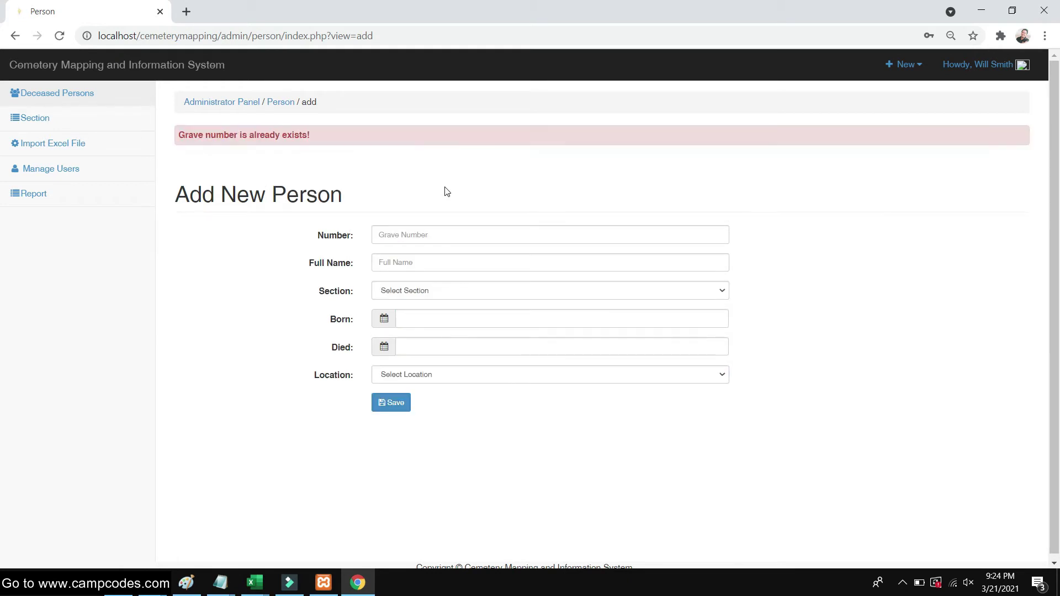
- Read the message above the form and compare it with grave number 1 in the public Deceased Person list
{"action": "left_click_drag", "start_coordinate": [328, 135], "coordinate": [187, 138]}
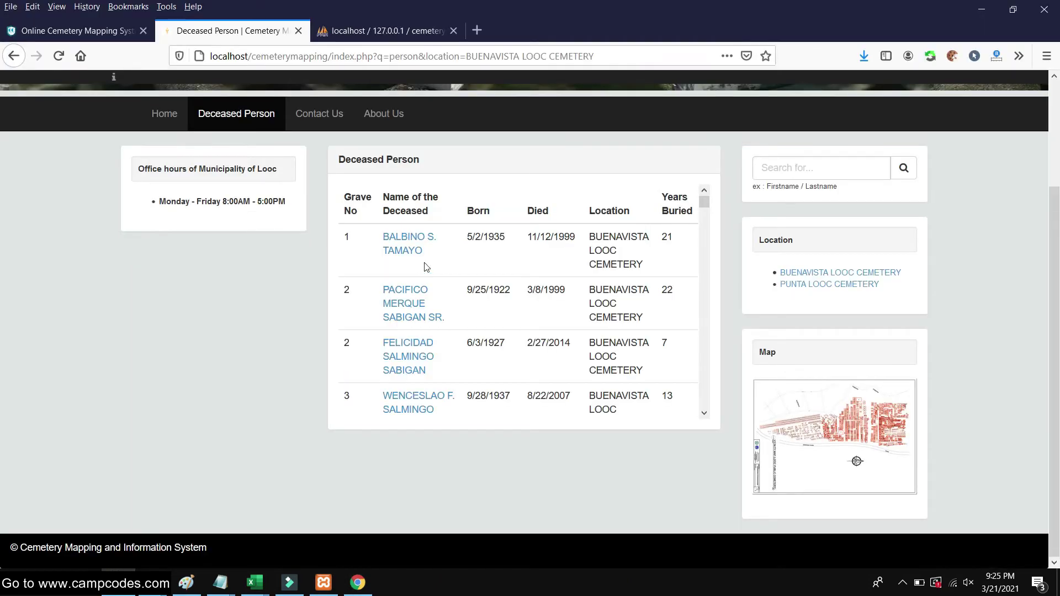
{"action": "triple_click", "coordinate": [445, 249]}
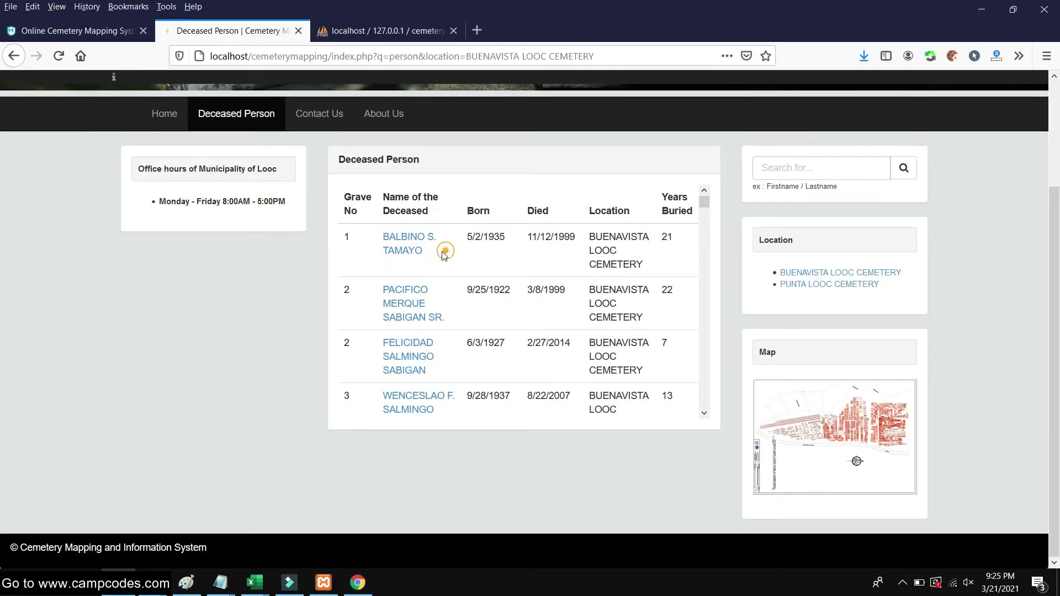
{"action": "double_click", "coordinate": [346, 237]}
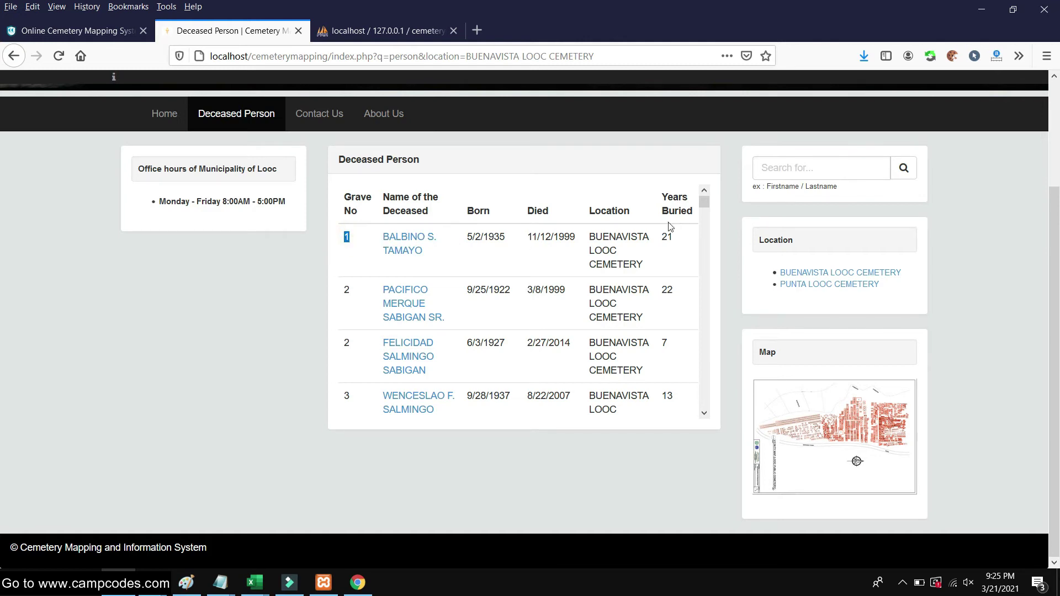
- Find grave number 21 in the public Deceased Person list and copy the number
{"action": "scroll", "coordinate": [431, 298], "scroll_direction": "down", "scroll_amount": 15}
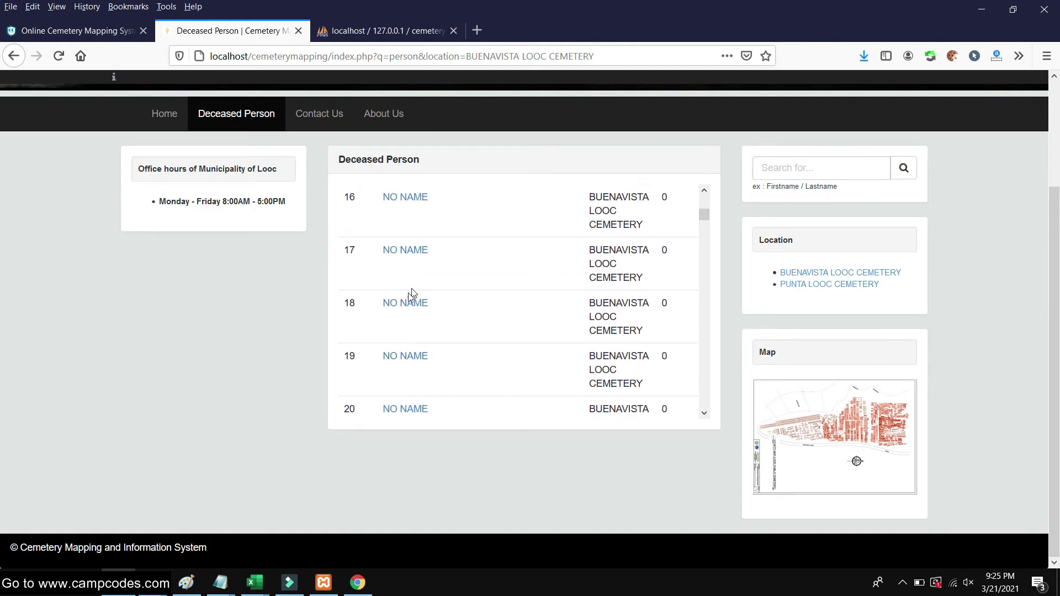
{"action": "scroll", "coordinate": [412, 292], "scroll_direction": "down", "scroll_amount": 10}
{"action": "left_click_drag", "start_coordinate": [363, 248], "coordinate": [342, 243]}
{"action": "key", "text": "ctrl+c"}
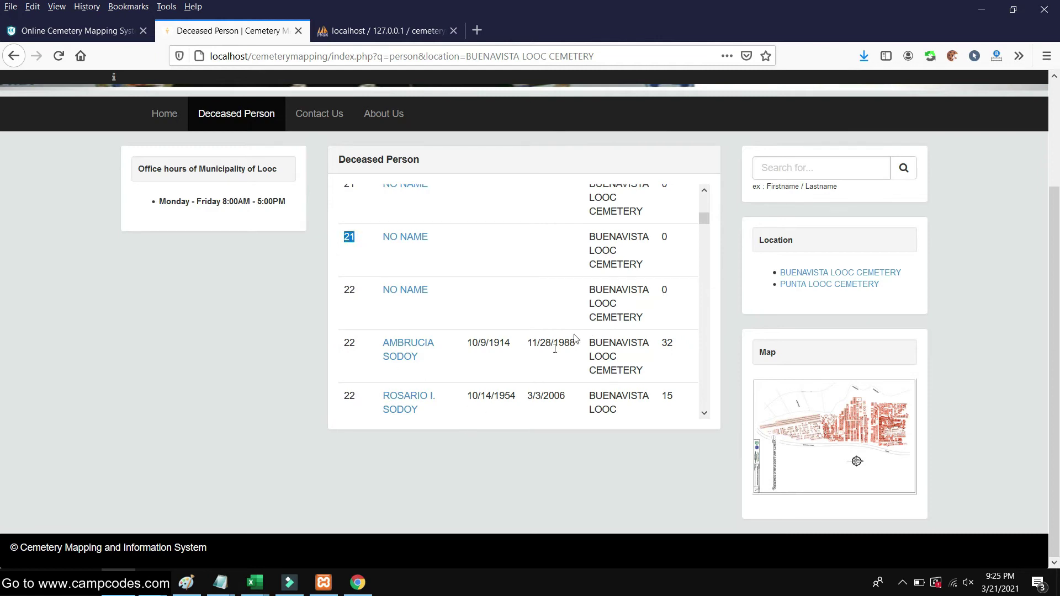
- Switch to Chrome and enter grave number 21, the person's full name and section A in the new person form
{"action": "left_click", "coordinate": [358, 583]}
{"action": "left_click", "coordinate": [416, 236]}
{"action": "key", "text": "ctrl+v"}
{"action": "left_click", "coordinate": [427, 260]}
{"action": "left_click", "coordinate": [409, 287]}
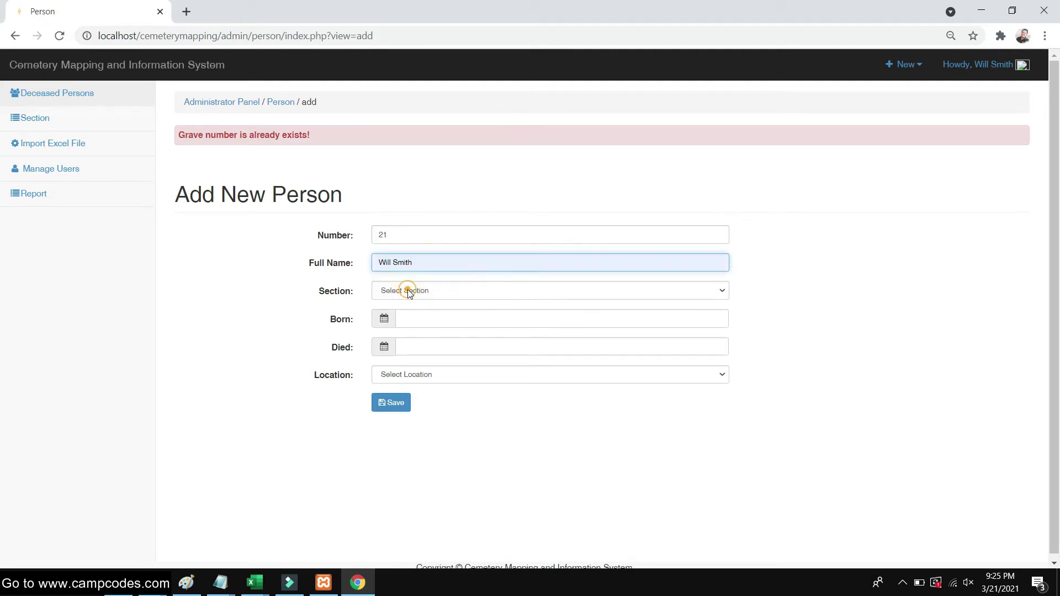
{"action": "left_click", "coordinate": [407, 290]}
{"action": "left_click", "coordinate": [407, 324]}
- Fill in the date of birth, Died date 03/02/2021 and location PUNTA LOOC CEMETERY, and try to save the record
{"action": "left_click", "coordinate": [414, 319]}
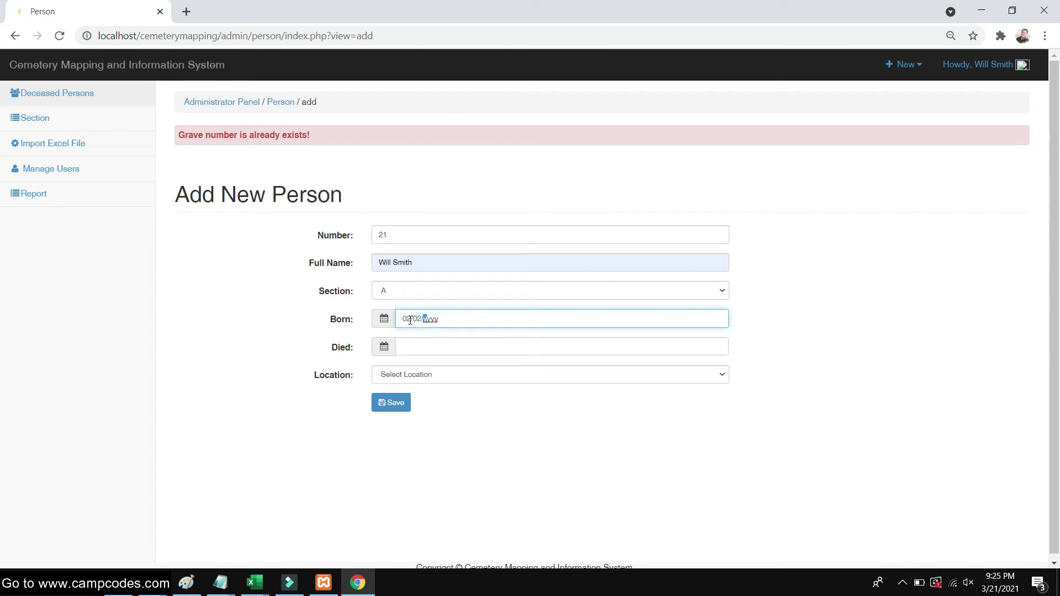
{"action": "left_click", "coordinate": [415, 348]}
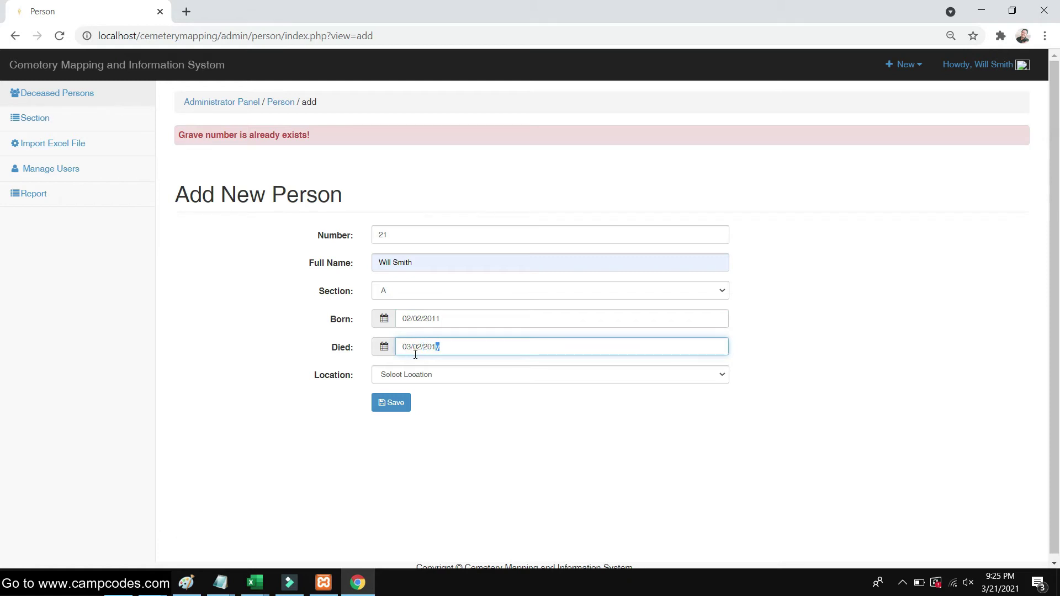
{"action": "left_click", "coordinate": [422, 374]}
{"action": "left_click", "coordinate": [414, 406]}
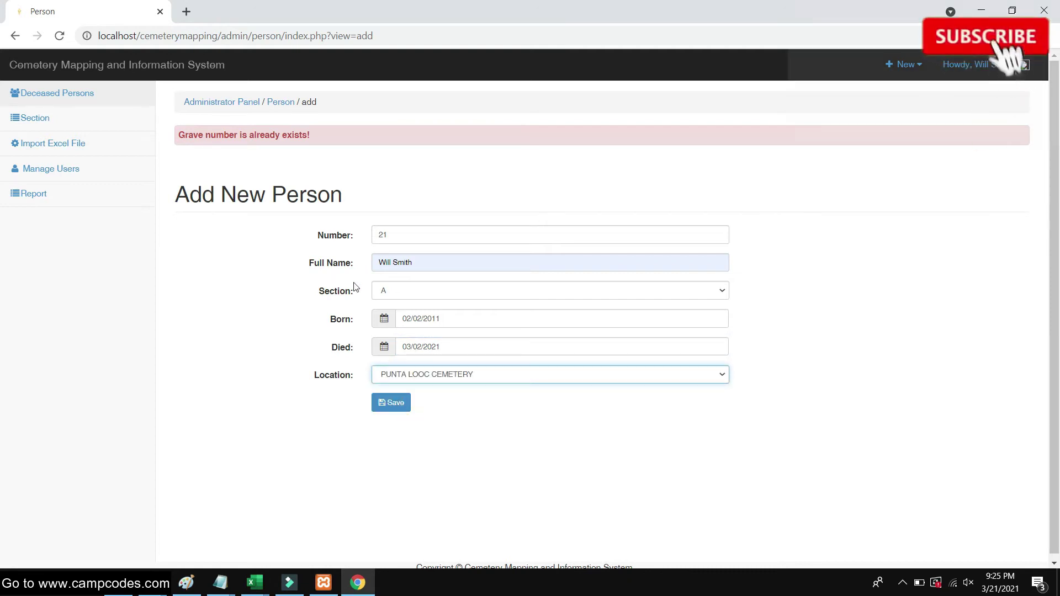
{"action": "left_click", "coordinate": [403, 411]}
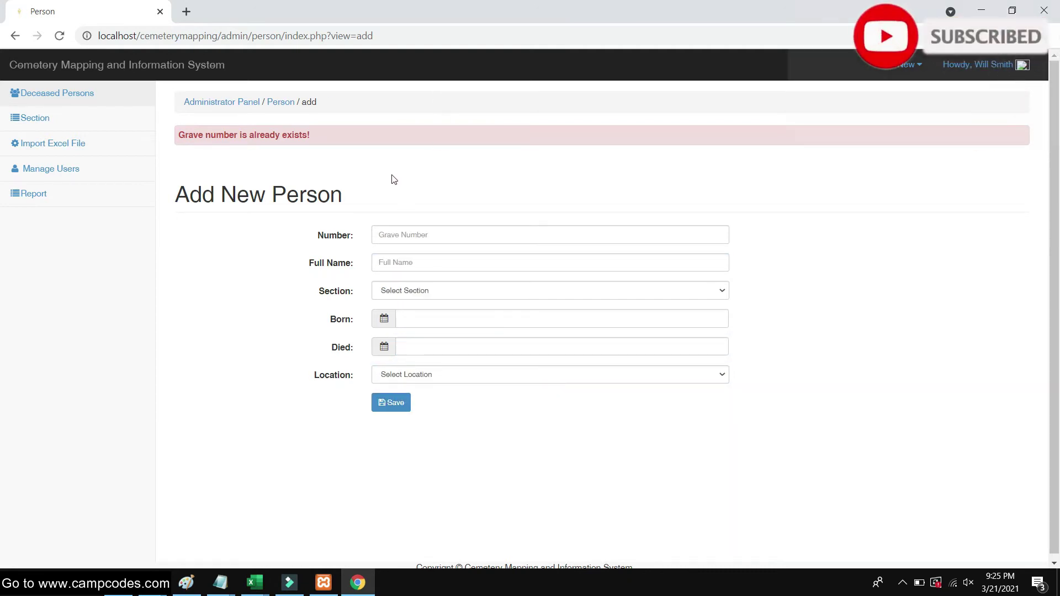
- Reload the add form in Chrome, and look up grave number 150 and its location in Firefox's public Deceased Person list
{"action": "right_click", "coordinate": [94, 11]}
{"action": "left_click", "coordinate": [157, 89]}
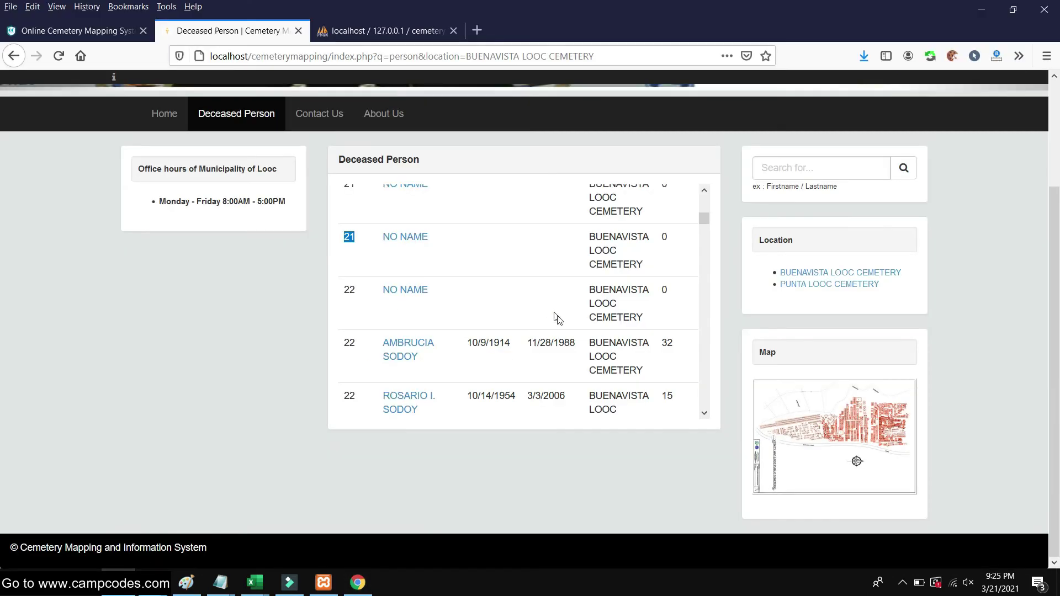
{"action": "scroll", "coordinate": [557, 318], "scroll_direction": "down", "scroll_amount": 5}
{"action": "scroll", "coordinate": [307, 397], "scroll_direction": "up", "scroll_amount": 3}
{"action": "scroll", "coordinate": [552, 397], "scroll_direction": "up", "scroll_amount": 4}
{"action": "scroll", "coordinate": [701, 397], "scroll_direction": "down", "scroll_amount": 4}
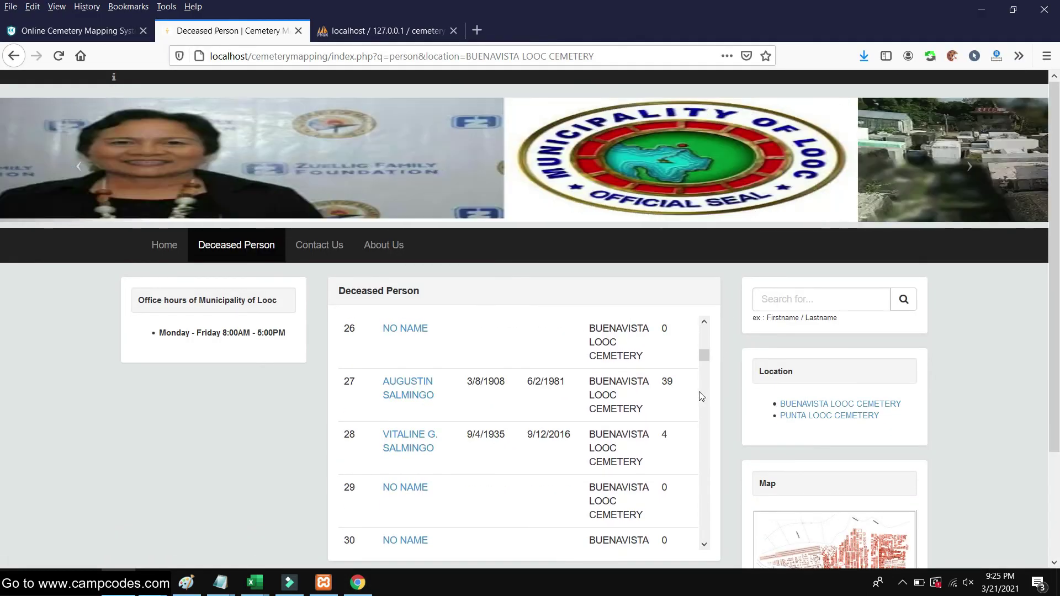
{"action": "scroll", "coordinate": [701, 396], "scroll_direction": "down", "scroll_amount": 19}
{"action": "left_click_drag", "start_coordinate": [704, 370], "coordinate": [694, 525]}
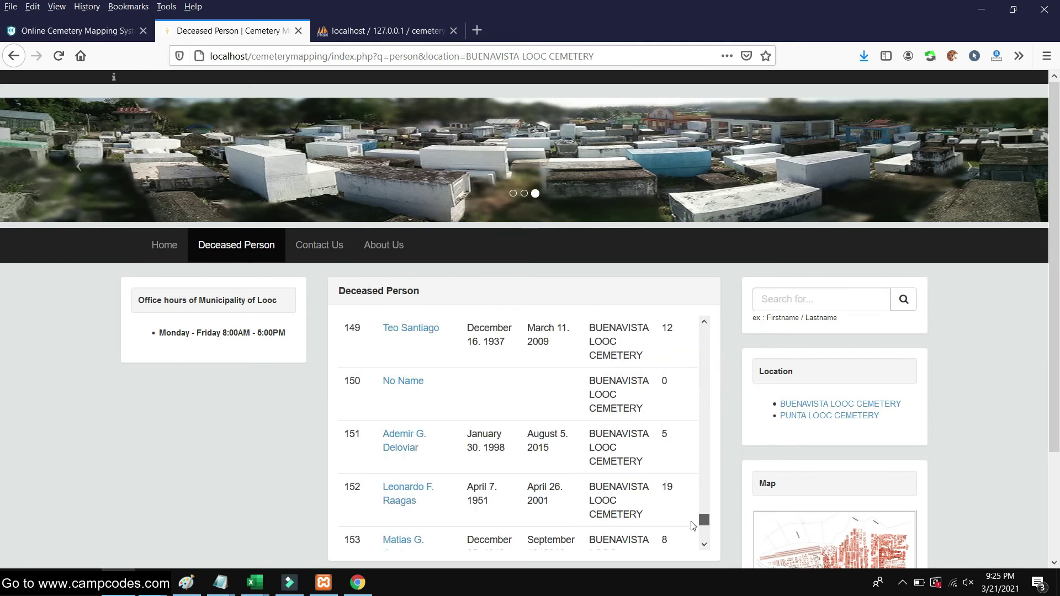
{"action": "double_click", "coordinate": [352, 381]}
{"action": "left_click_drag", "start_coordinate": [667, 407], "coordinate": [348, 383]}
{"action": "left_click_drag", "start_coordinate": [646, 422], "coordinate": [586, 386]}
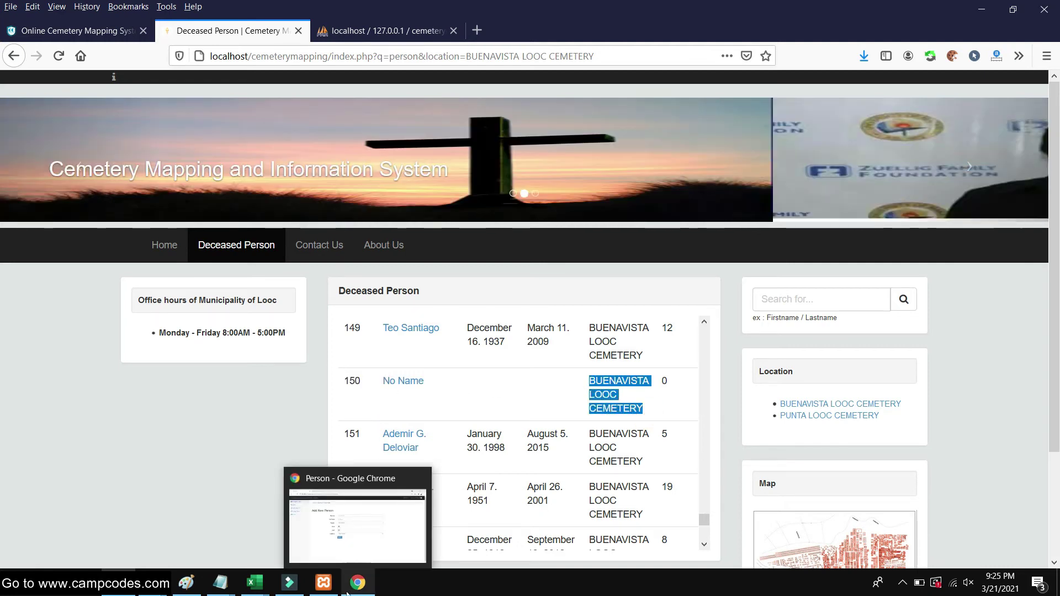
- Switch to Chrome and fill in the new person's number as 150, the full name, and section A
{"action": "left_click", "coordinate": [358, 583]}
{"action": "left_click", "coordinate": [425, 205]}
{"action": "type", "text": "150"}
{"action": "left_click", "coordinate": [417, 231]}
{"action": "left_click", "coordinate": [402, 253]}
{"action": "left_click", "coordinate": [400, 257]}
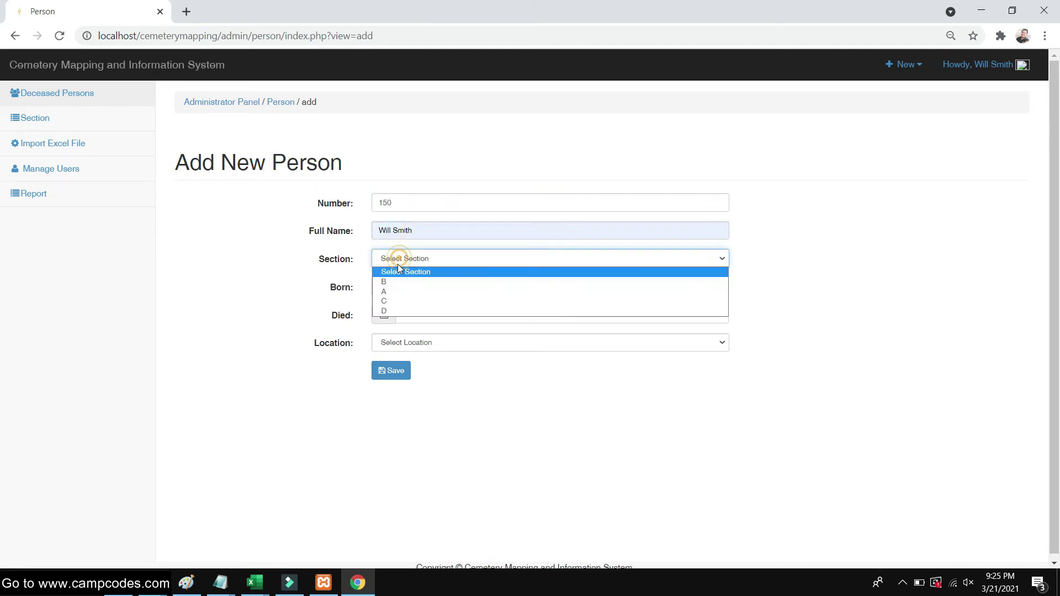
{"action": "left_click", "coordinate": [397, 291]}
- Fill in the new person's date of birth and set the Died date to 03/04/2012
{"action": "left_click", "coordinate": [412, 289]}
{"action": "type", "text": "02/02/2011"}
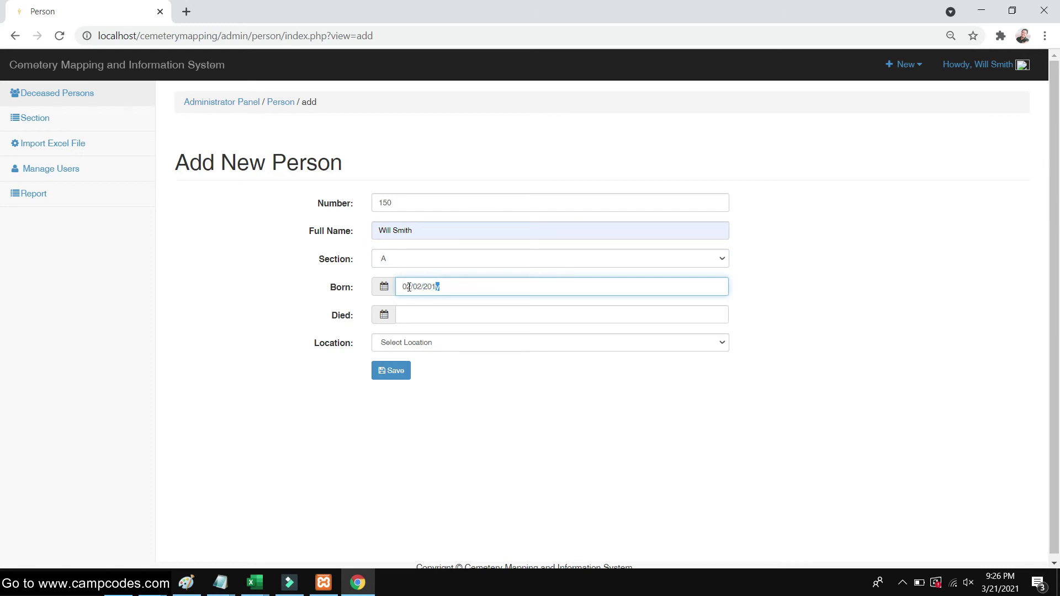
{"action": "left_click", "coordinate": [421, 312]}
{"action": "type", "text": "03/04/2012"}
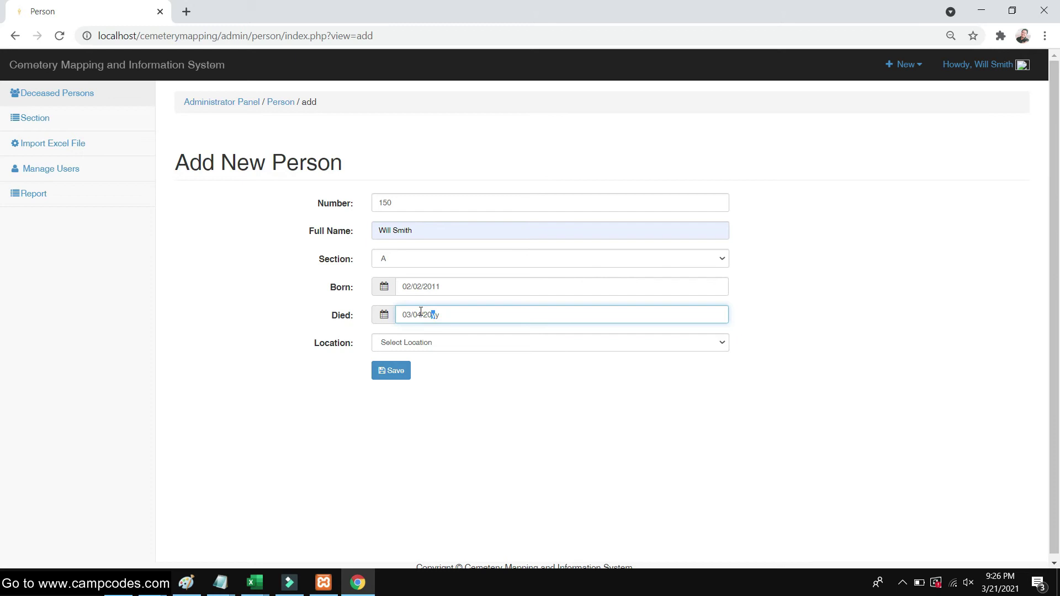
- Set the location to BUENAVISTA LOOC CEMETERY, enlarge the page to 110% and save the new person record
{"action": "left_click", "coordinate": [424, 347]}
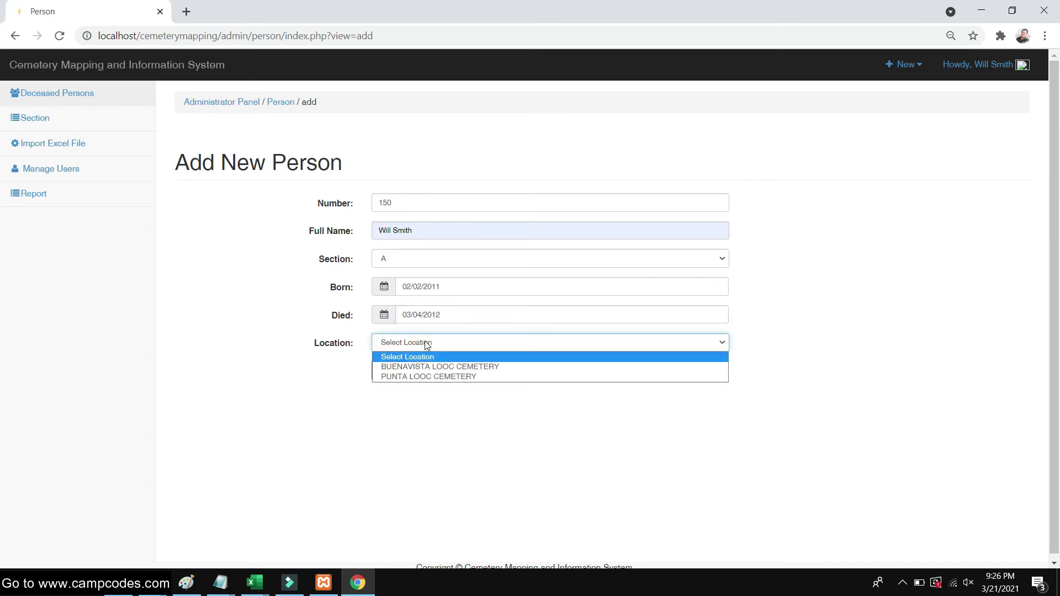
{"action": "left_click", "coordinate": [433, 366]}
{"action": "double_click", "coordinate": [410, 202]}
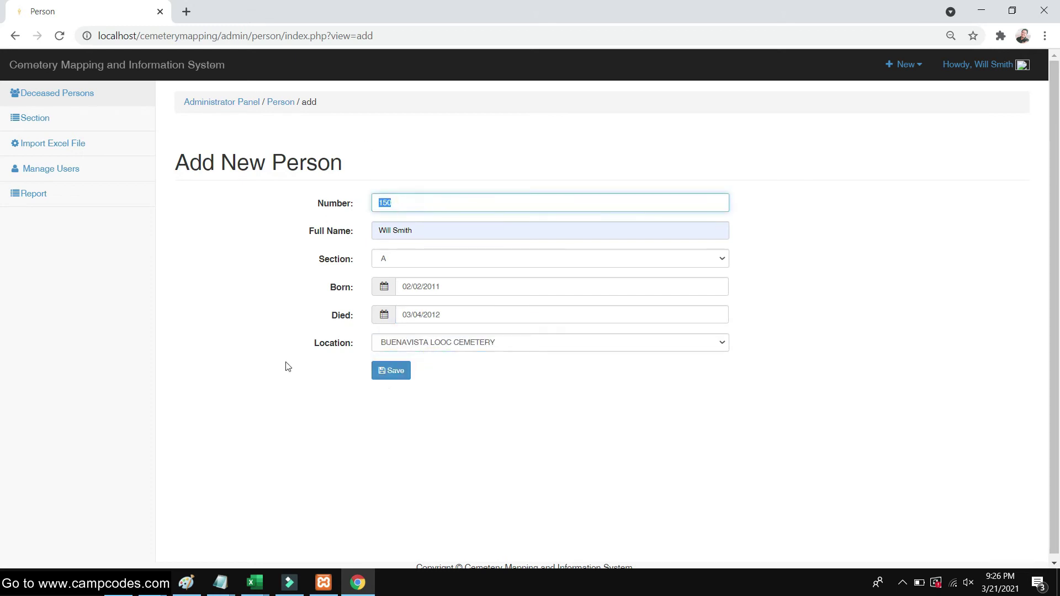
{"action": "left_click", "coordinate": [287, 363]}
{"action": "key", "text": "ctrl+plus"}
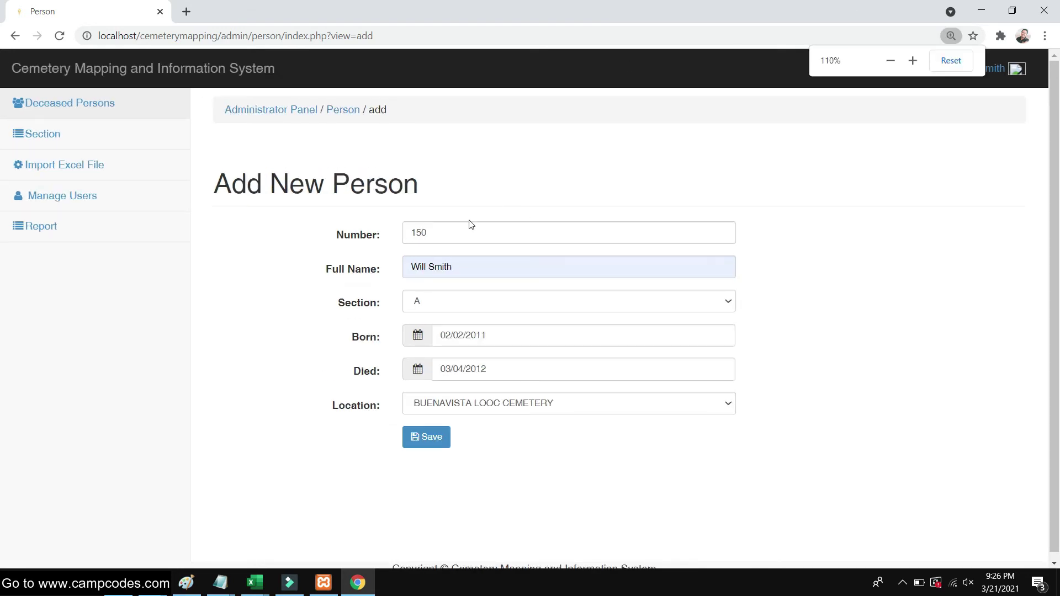
{"action": "left_click", "coordinate": [433, 440]}
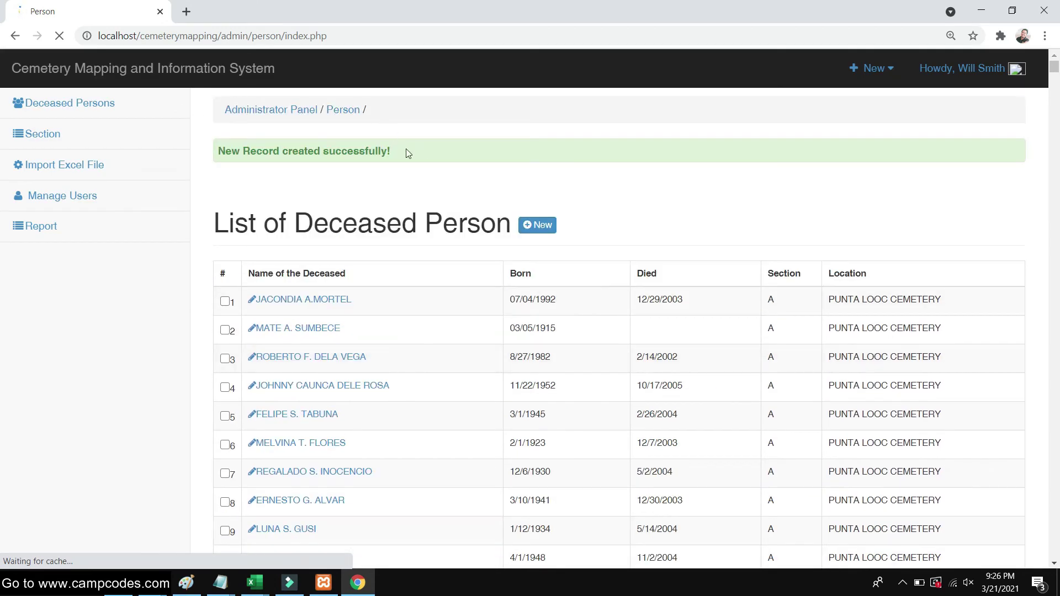
- Read the message above the admin List of Deceased Person and look through the listed records
{"action": "left_click_drag", "start_coordinate": [218, 152], "coordinate": [459, 157]}
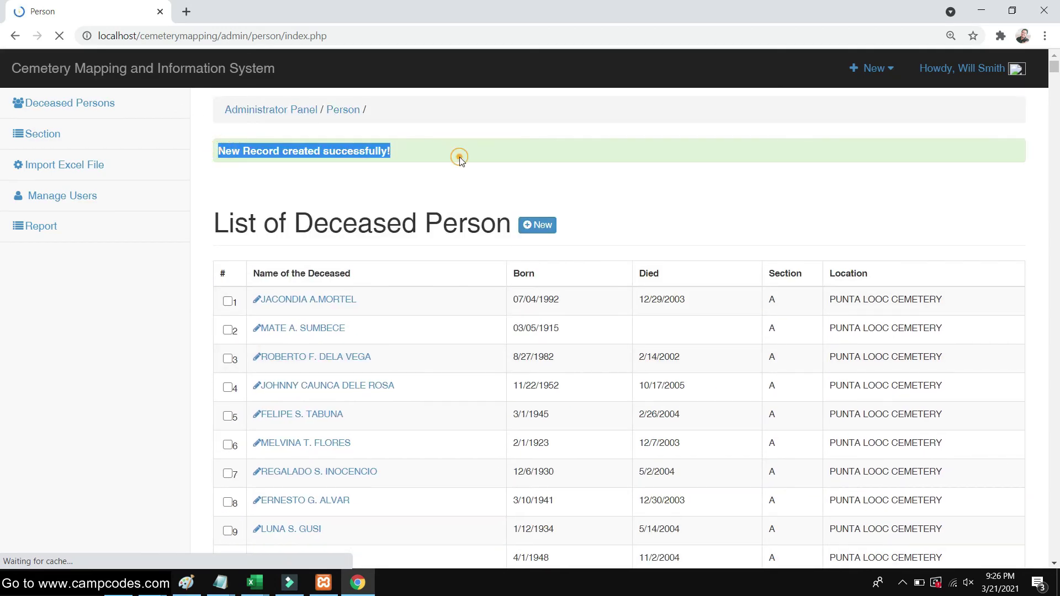
{"action": "scroll", "coordinate": [459, 188], "scroll_direction": "down", "scroll_amount": 11}
{"action": "scroll", "coordinate": [457, 193], "scroll_direction": "up", "scroll_amount": 11}
{"action": "scroll", "coordinate": [457, 196], "scroll_direction": "down", "scroll_amount": 10}
{"action": "scroll", "coordinate": [458, 200], "scroll_direction": "down", "scroll_amount": 7}
{"action": "scroll", "coordinate": [458, 201], "scroll_direction": "up", "scroll_amount": 16}
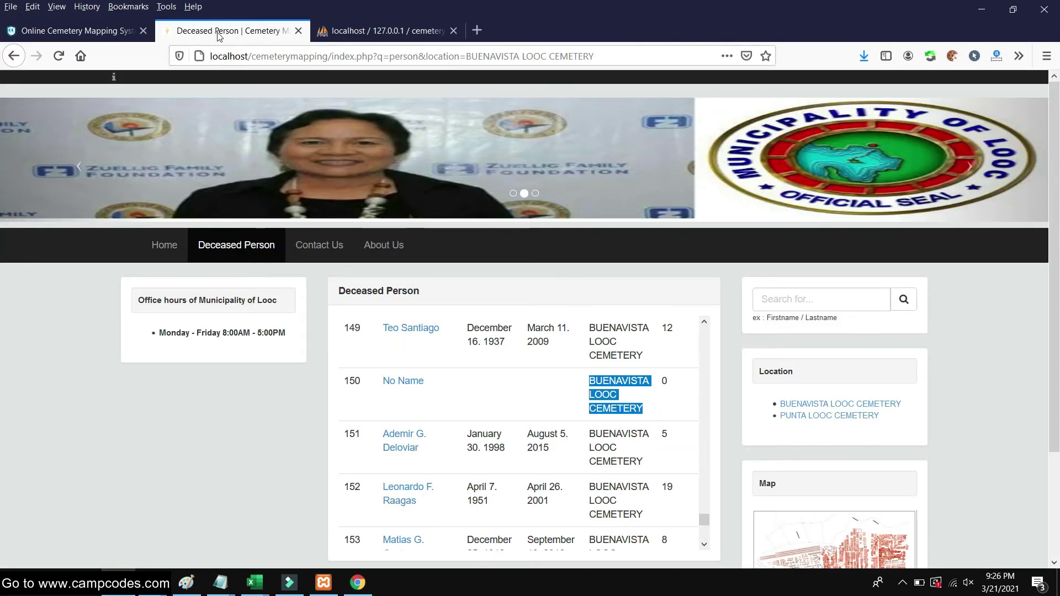
- Switch to Firefox and search the public Deceased Person page for the newly added person by name
{"action": "right_click", "coordinate": [219, 36]}
{"action": "left_click", "coordinate": [235, 43]}
{"action": "left_click", "coordinate": [798, 300]}
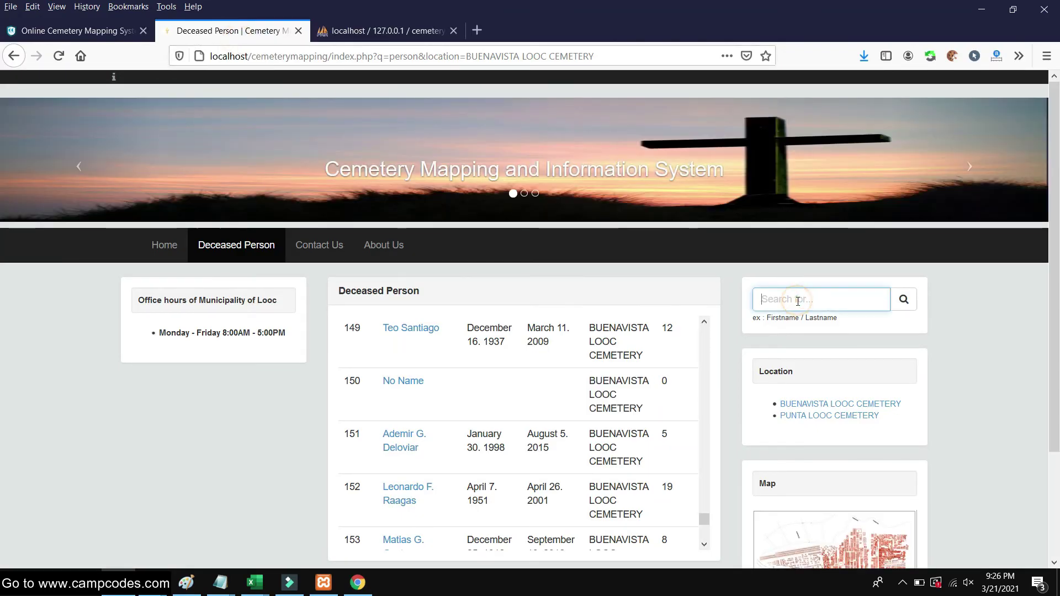
{"action": "type", "text": "W"}
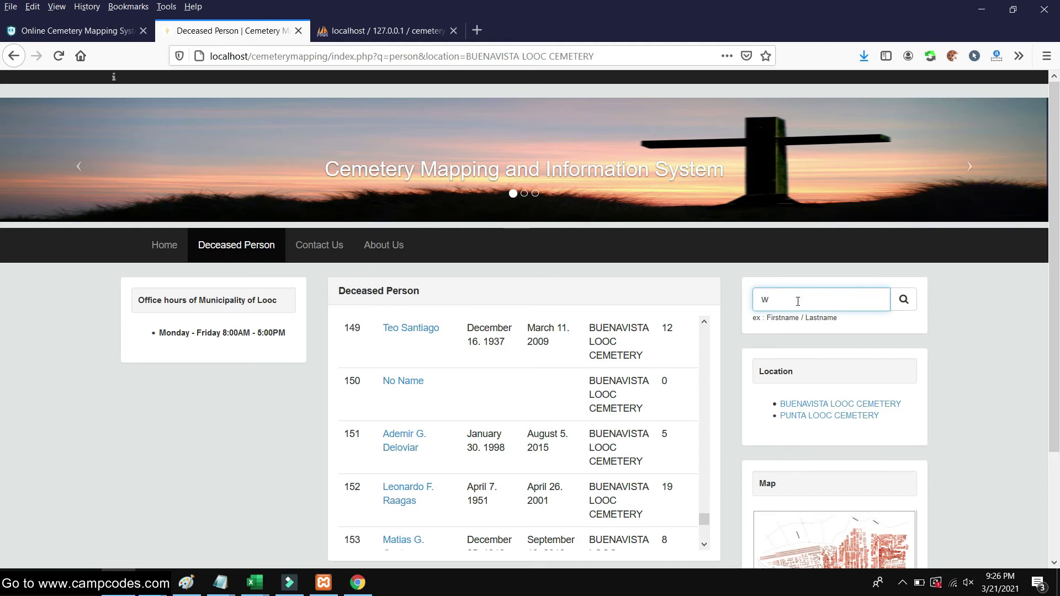
{"action": "key", "text": "Return"}
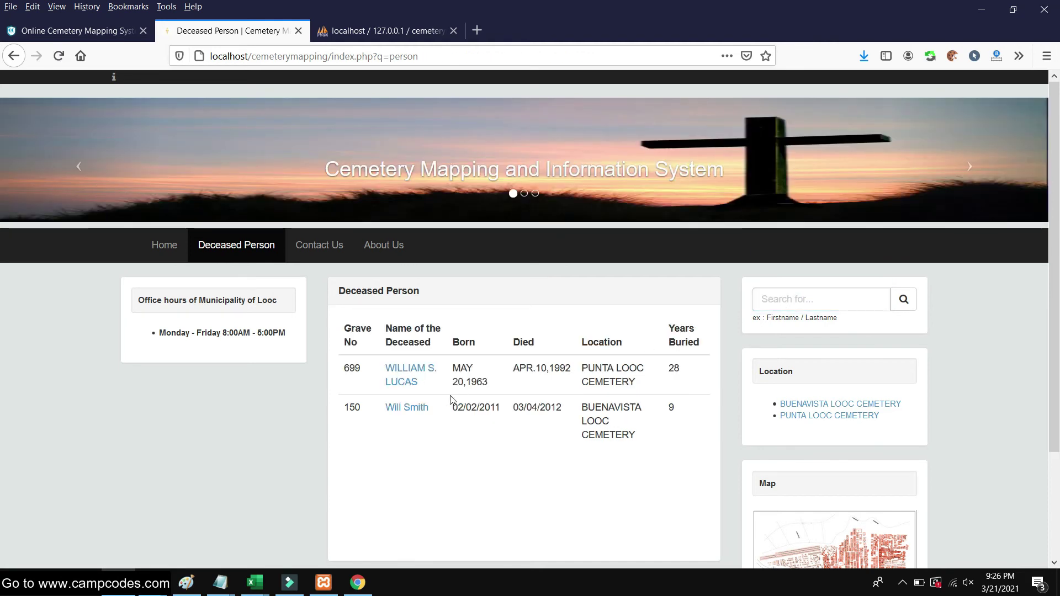
- Examine the new person's Born, Died and Location values in the search results
{"action": "left_click", "coordinate": [811, 302]}
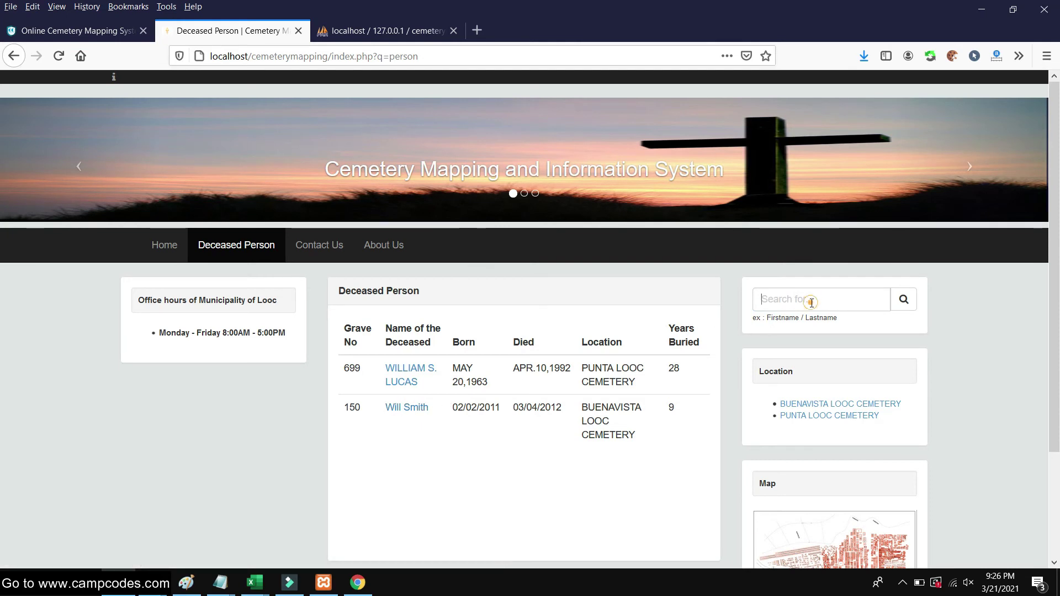
{"action": "left_click_drag", "start_coordinate": [576, 408], "coordinate": [443, 407]}
{"action": "left_click", "coordinate": [627, 409]}
{"action": "left_click", "coordinate": [679, 413]}
{"action": "left_click", "coordinate": [648, 432]}
{"action": "left_click_drag", "start_coordinate": [555, 411], "coordinate": [475, 409]}
{"action": "left_click", "coordinate": [602, 430]}
{"action": "scroll", "coordinate": [669, 374], "scroll_direction": "down", "scroll_amount": 3}
{"action": "scroll", "coordinate": [669, 374], "scroll_direction": "up", "scroll_amount": 2}
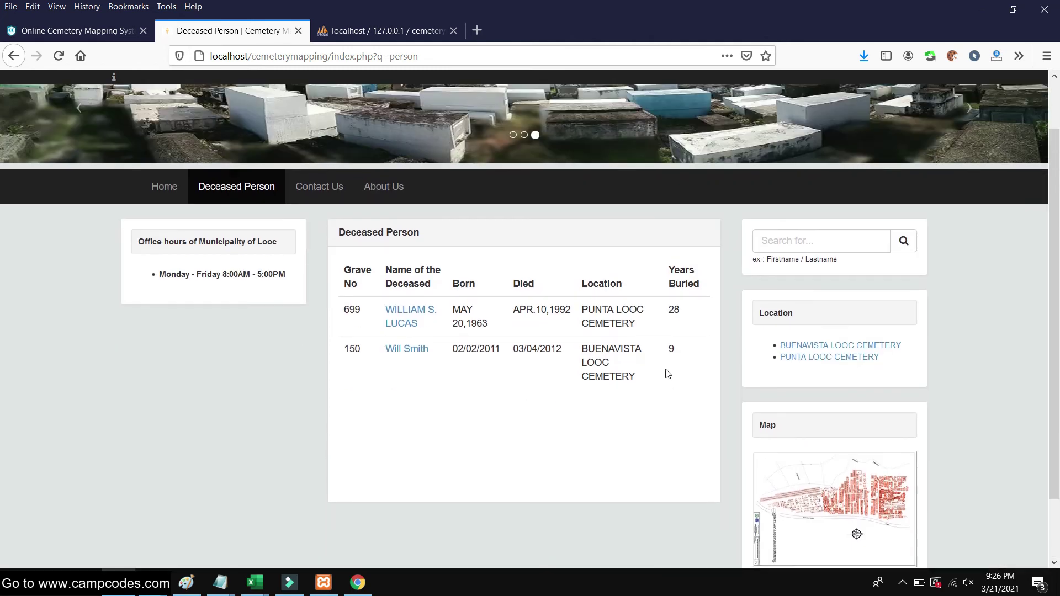
{"action": "left_click_drag", "start_coordinate": [658, 377], "coordinate": [577, 347]}
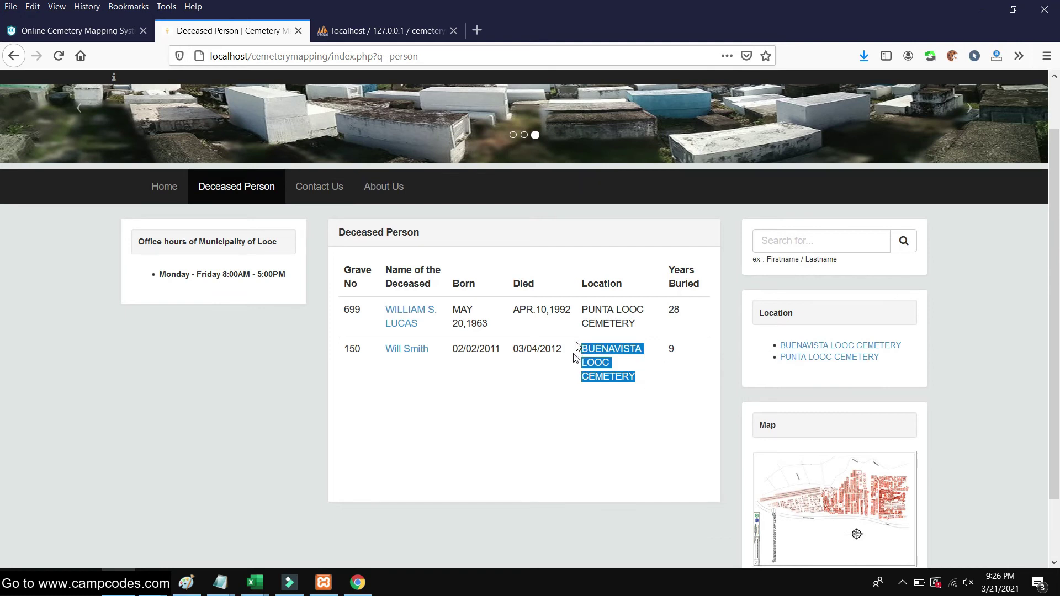
{"action": "left_click", "coordinate": [563, 403]}
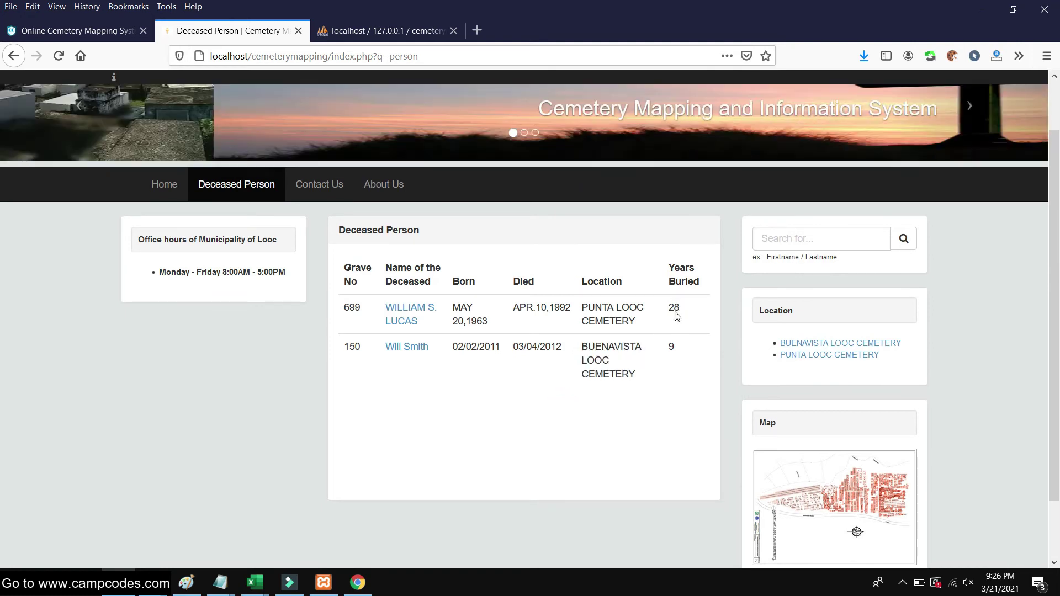
- Compare the new person's Years Buried value with the Born and Died dates in the search results
{"action": "scroll", "coordinate": [577, 282], "scroll_direction": "down", "scroll_amount": 2}
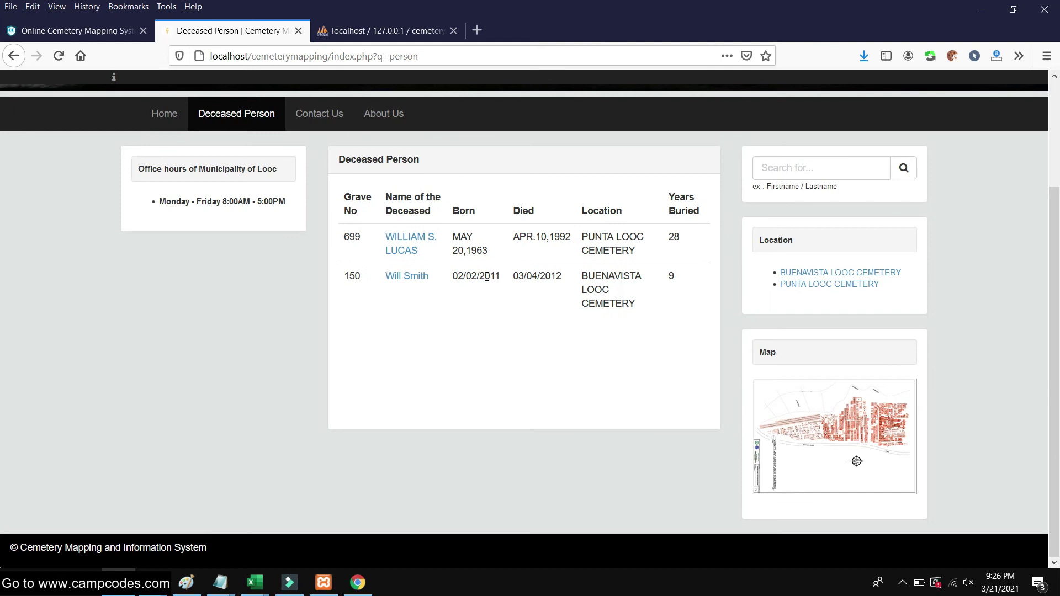
{"action": "left_click_drag", "start_coordinate": [500, 276], "coordinate": [562, 276]}
{"action": "double_click", "coordinate": [672, 276]}
{"action": "left_click", "coordinate": [532, 341]}
{"action": "scroll", "coordinate": [531, 340], "scroll_direction": "up", "scroll_amount": 2}
{"action": "scroll", "coordinate": [563, 360], "scroll_direction": "down", "scroll_amount": 2}
{"action": "scroll", "coordinate": [581, 336], "scroll_direction": "up", "scroll_amount": 1}
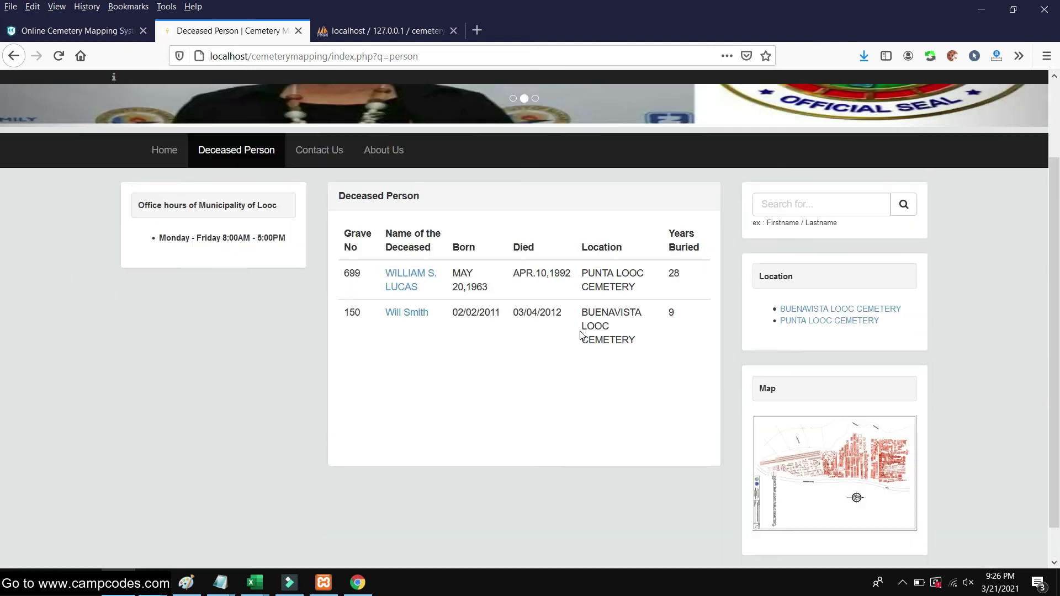
{"action": "scroll", "coordinate": [580, 335], "scroll_direction": "up", "scroll_amount": 3}
{"action": "scroll", "coordinate": [539, 346], "scroll_direction": "down", "scroll_amount": 2}
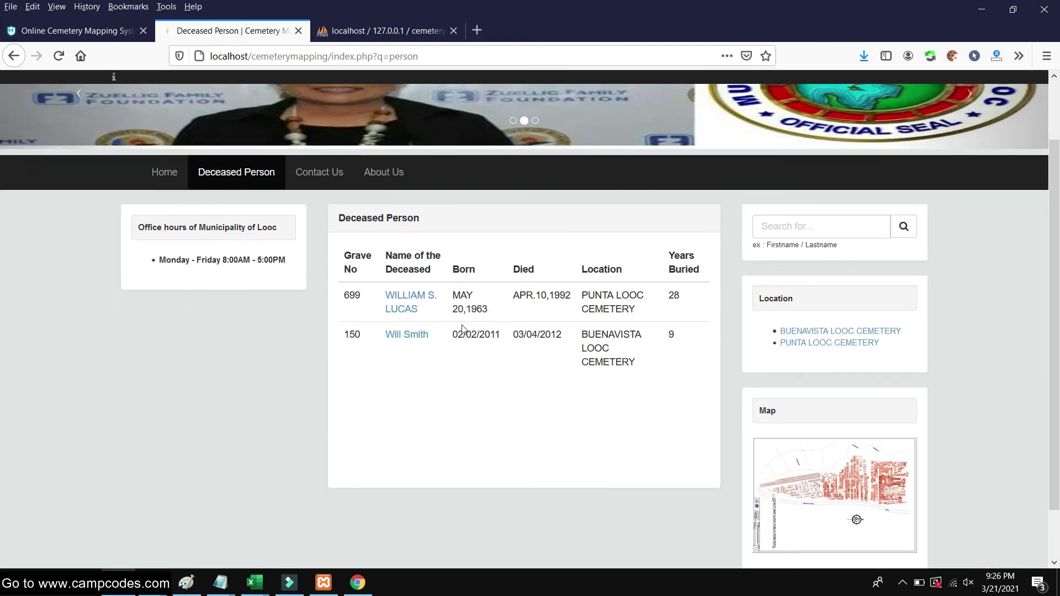
- Open the new person's map section from the search results and look over the cemetery map
{"action": "left_click", "coordinate": [412, 338]}
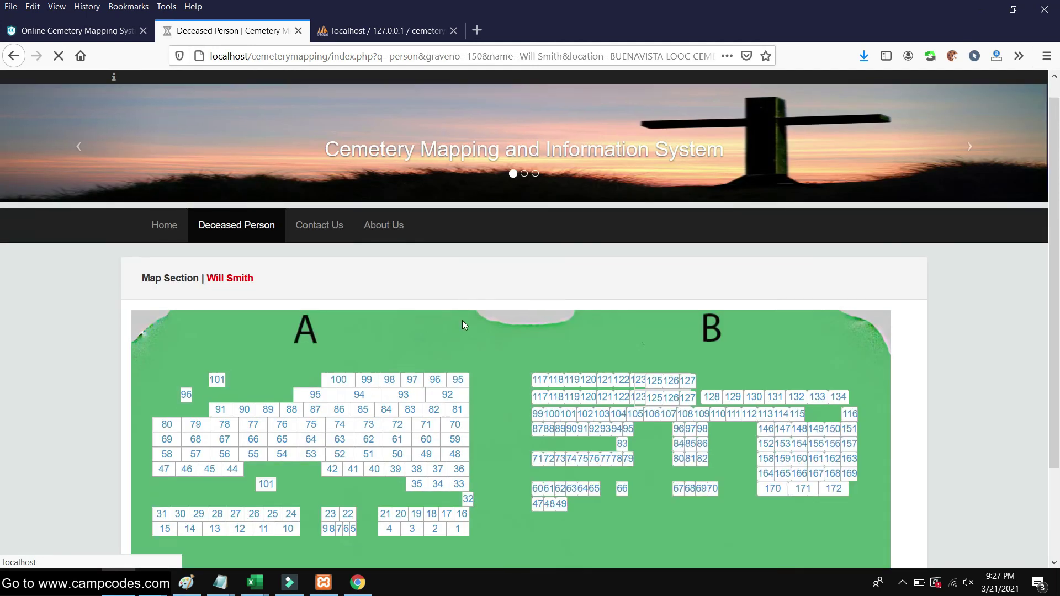
{"action": "scroll", "coordinate": [552, 322], "scroll_direction": "down", "scroll_amount": 2}
{"action": "scroll", "coordinate": [444, 270], "scroll_direction": "down", "scroll_amount": 1}
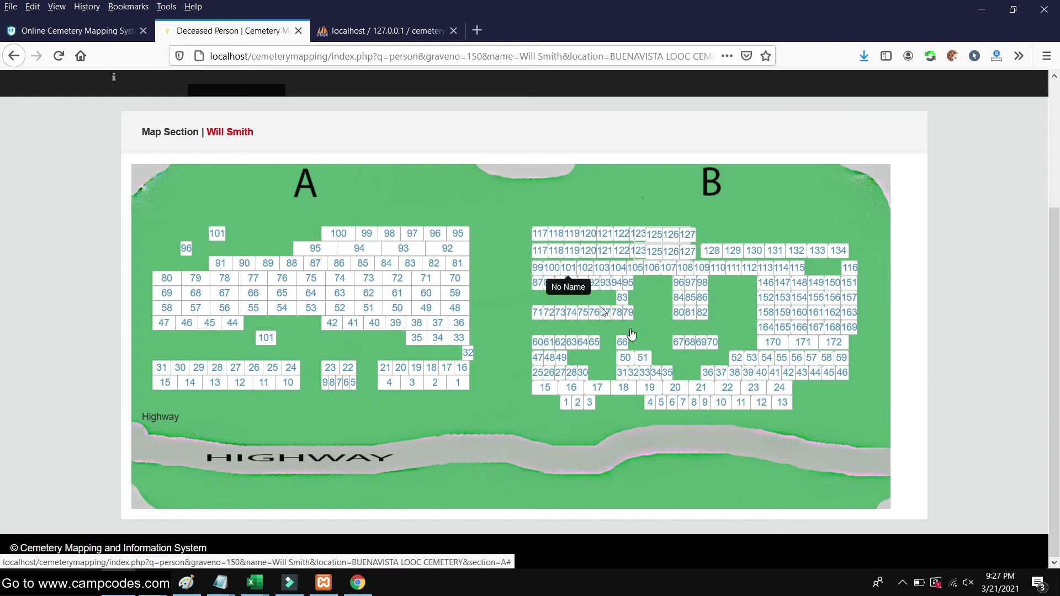
{"action": "scroll", "coordinate": [258, 324], "scroll_direction": "up", "scroll_amount": 1}
{"action": "scroll", "coordinate": [56, 386], "scroll_direction": "up", "scroll_amount": 3}
{"action": "scroll", "coordinate": [137, 421], "scroll_direction": "down", "scroll_amount": 4}
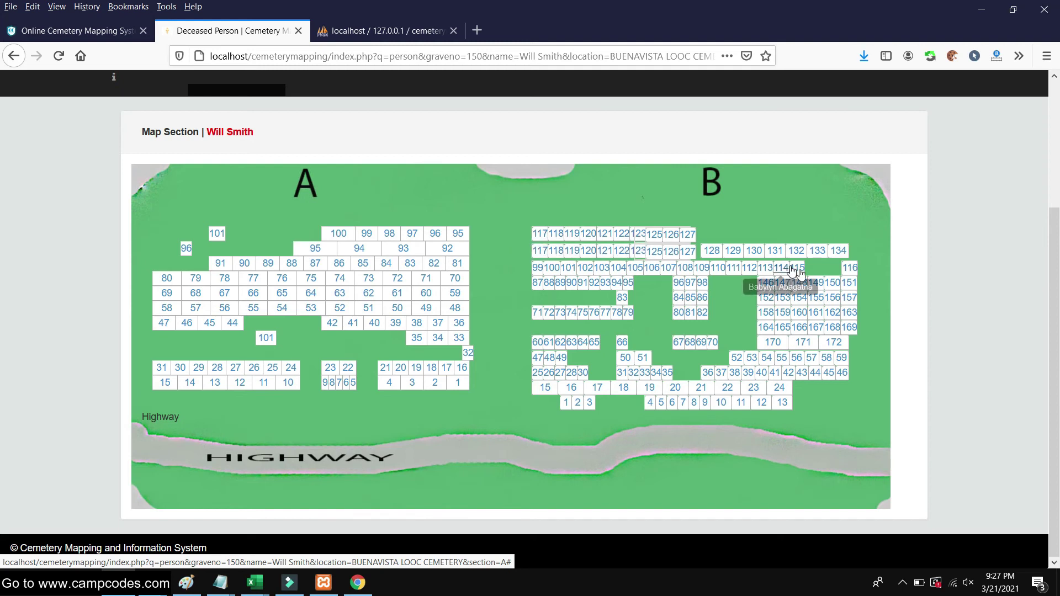
- Check individual grave plots in sections A and B of the cemetery map
{"action": "left_click", "coordinate": [624, 357]}
{"action": "scroll", "coordinate": [583, 326], "scroll_direction": "down", "scroll_amount": 3}
{"action": "left_click", "coordinate": [353, 254]}
{"action": "scroll", "coordinate": [320, 279], "scroll_direction": "down", "scroll_amount": 3}
{"action": "left_click", "coordinate": [180, 368]}
{"action": "scroll", "coordinate": [394, 481], "scroll_direction": "down", "scroll_amount": 3}
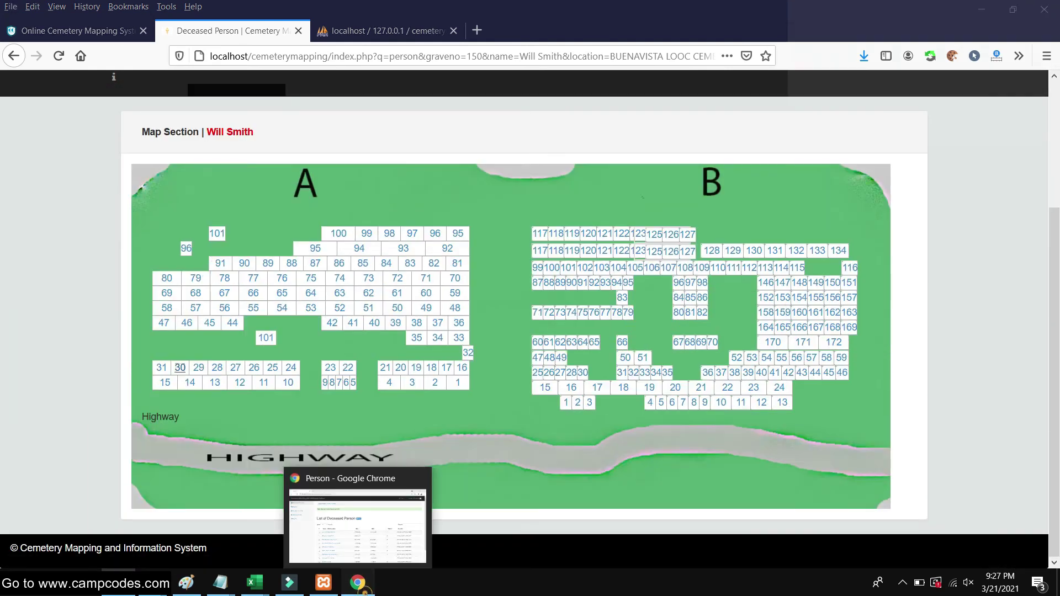
- Switch to Chrome and open the admin site's list of sections
{"action": "left_click", "coordinate": [358, 583]}
{"action": "left_click", "coordinate": [41, 134]}
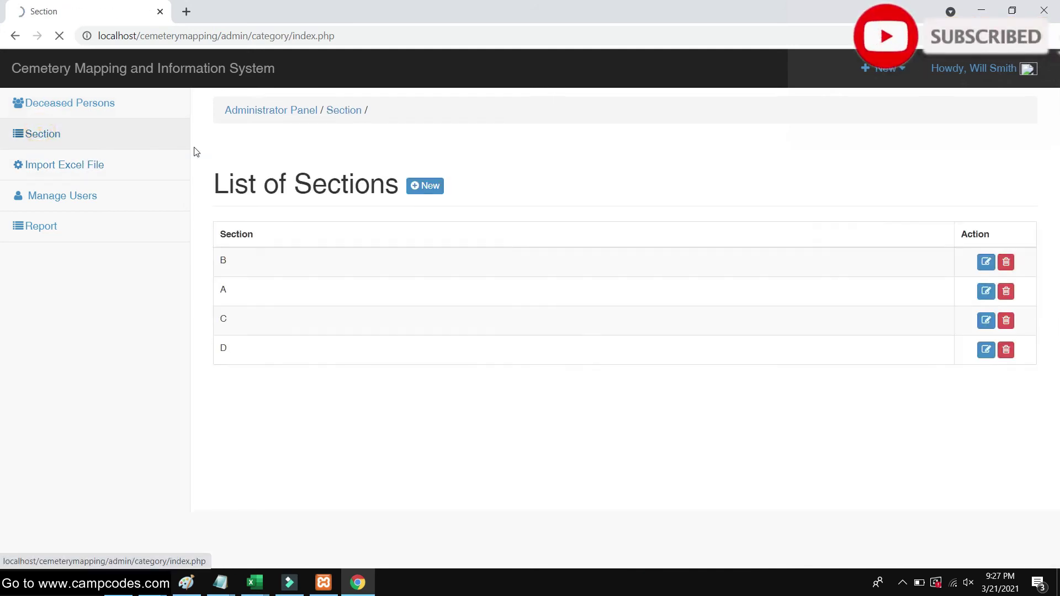
- Add a new cemetery section named F to the list of sections
{"action": "scroll", "coordinate": [607, 288], "scroll_direction": "down", "scroll_amount": 1}
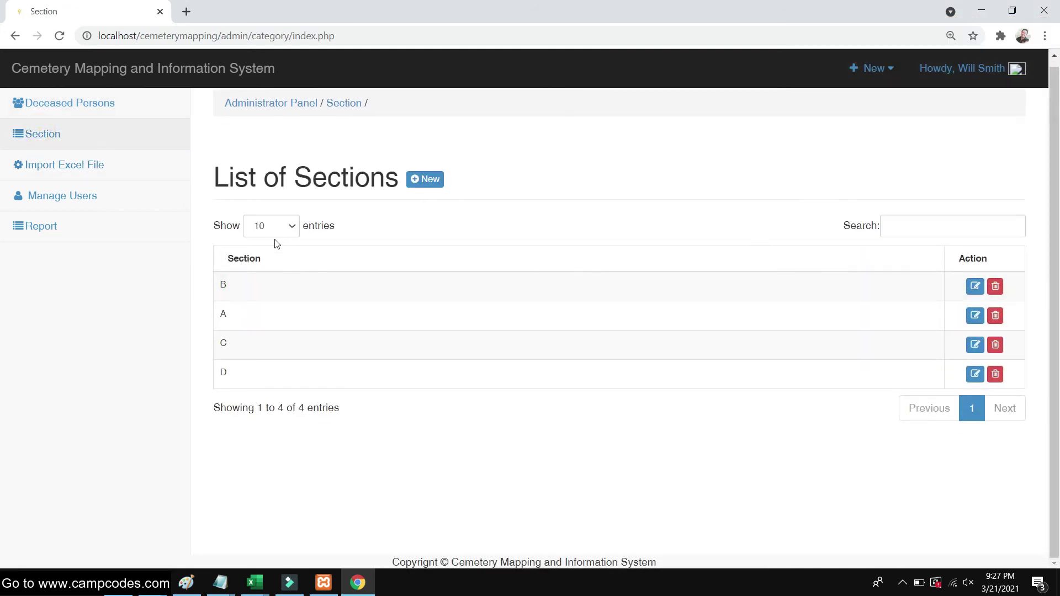
{"action": "scroll", "coordinate": [653, 220], "scroll_direction": "up", "scroll_amount": 1}
{"action": "left_click", "coordinate": [425, 185]}
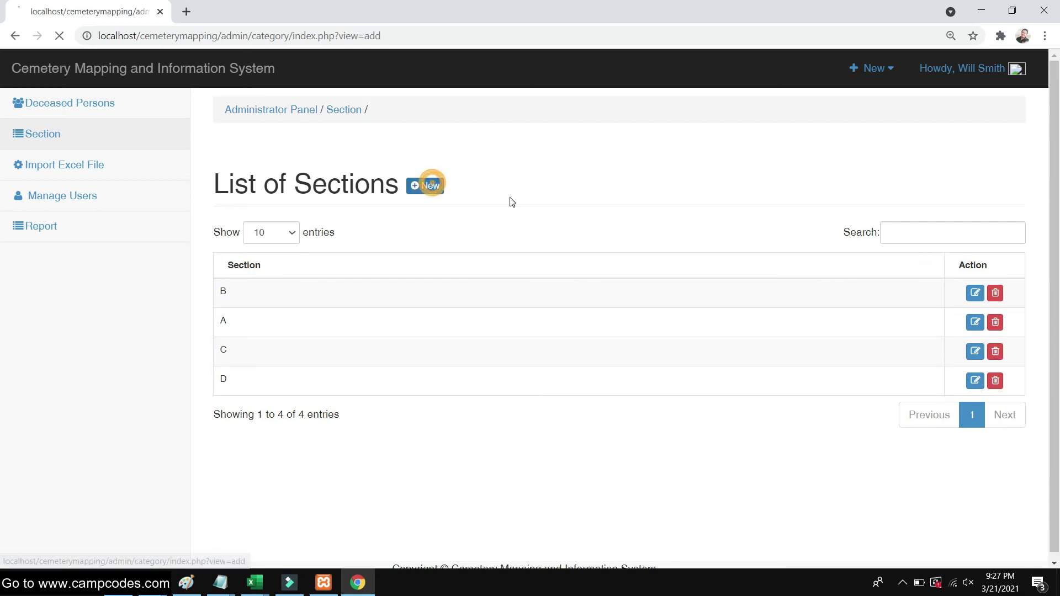
{"action": "left_click", "coordinate": [505, 236]}
{"action": "left_click", "coordinate": [432, 267]}
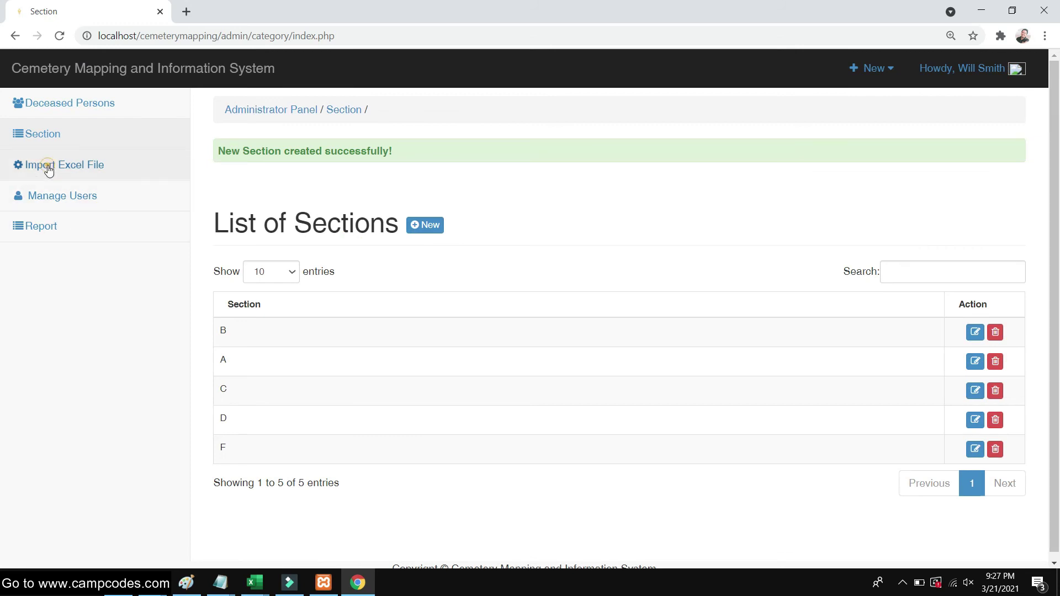
- Open the Excel import page and check its file selection dialog, closing it without choosing a file
{"action": "left_click", "coordinate": [48, 166]}
{"action": "left_click", "coordinate": [275, 224]}
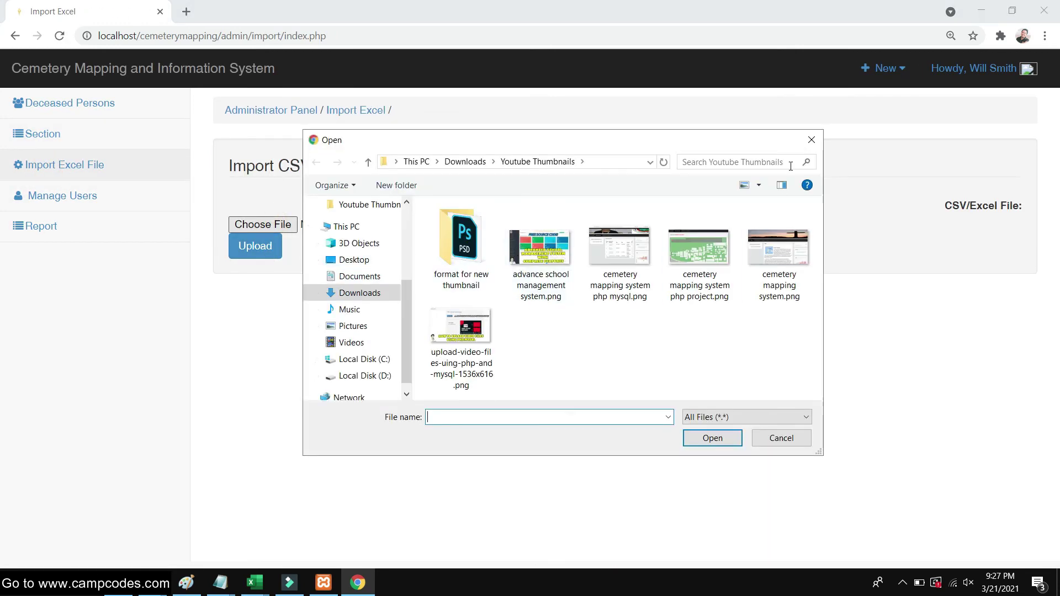
{"action": "left_click", "coordinate": [811, 139]}
- Look over the account names, usernames and roles in the admin users list, and open the deceased persons report
{"action": "left_click", "coordinate": [73, 196]}
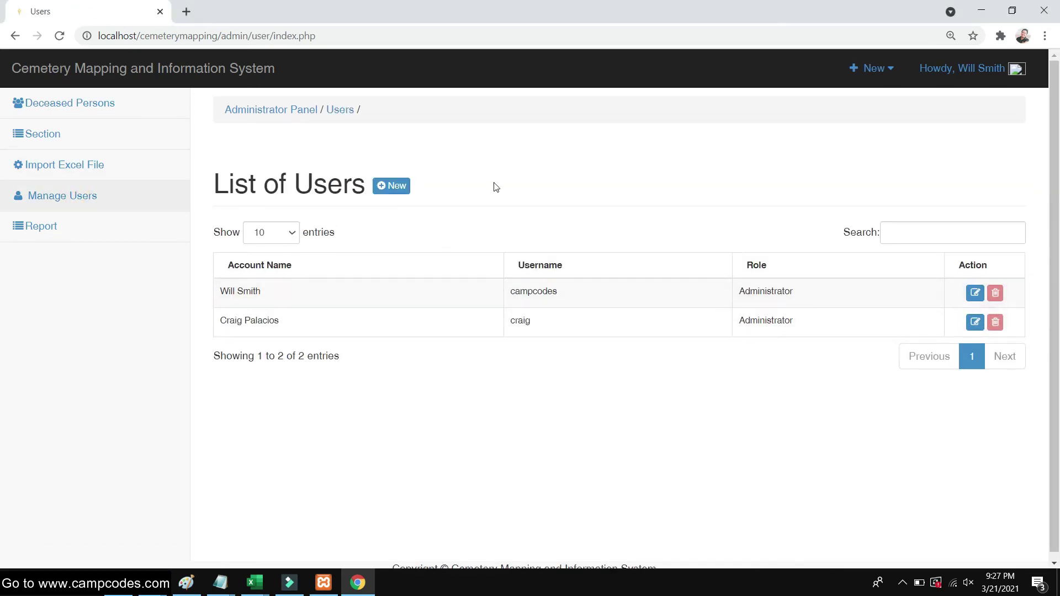
{"action": "triple_click", "coordinate": [293, 284]}
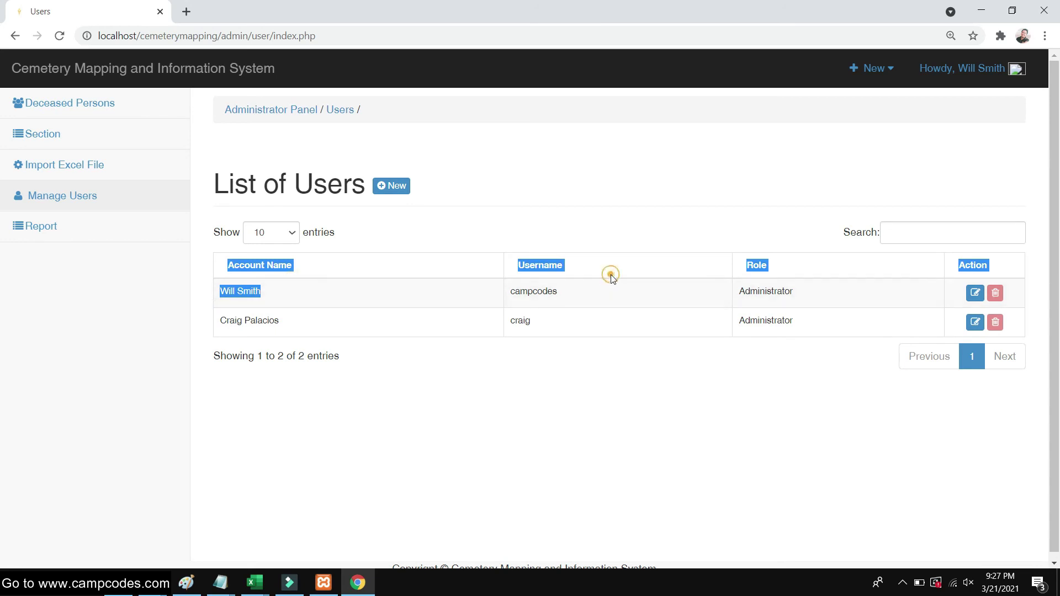
{"action": "double_click", "coordinate": [630, 279]}
{"action": "left_click", "coordinate": [51, 233]}
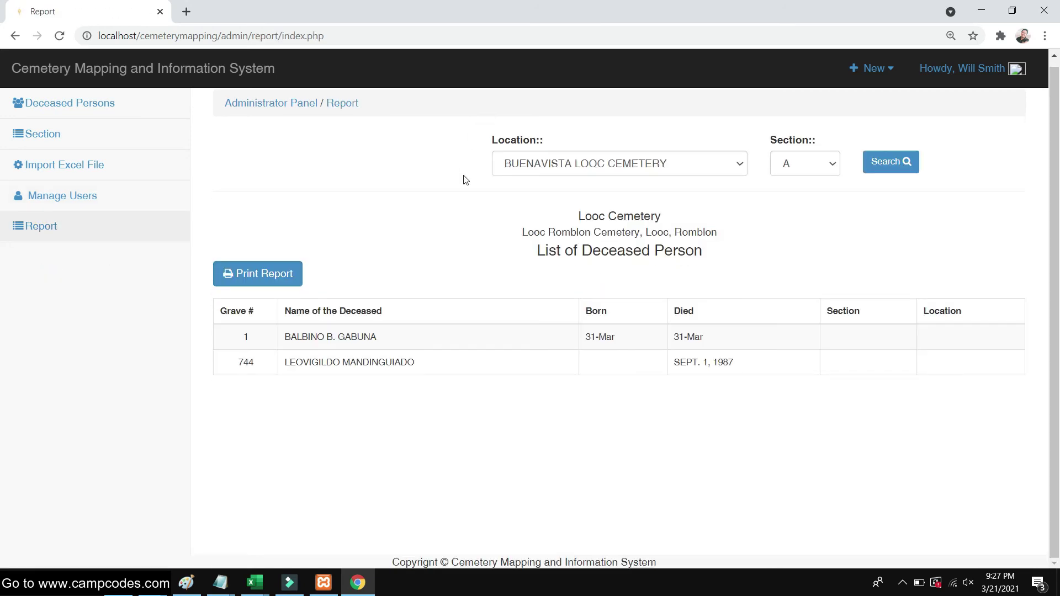